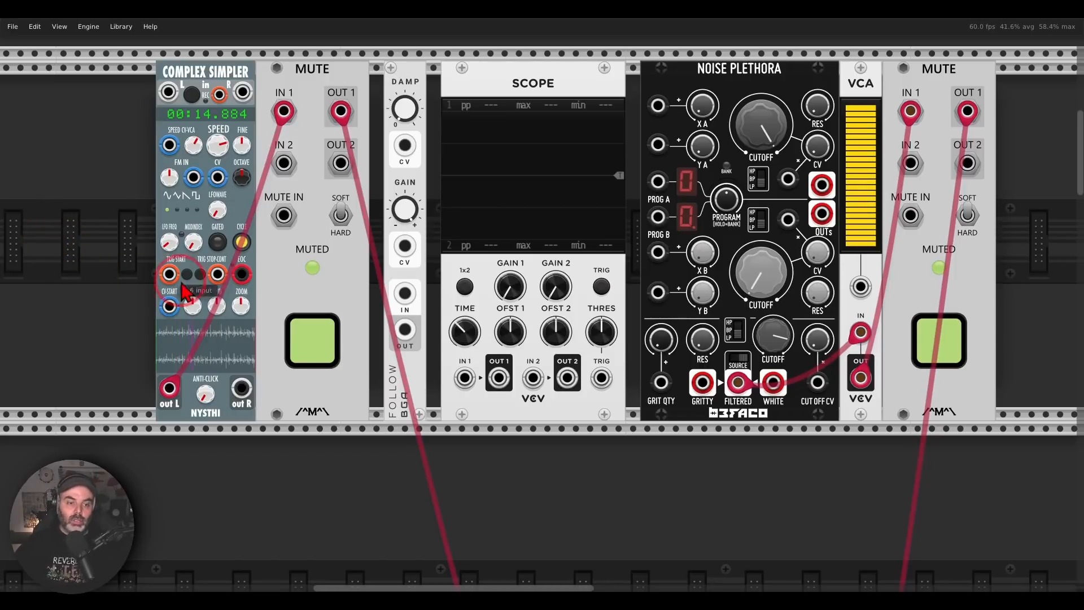
# - Unmute the Complex Simpler briefly to hear it, mute it again, and patch its left output to the Follow module's input with a green cable
pyautogui.click(305, 346)
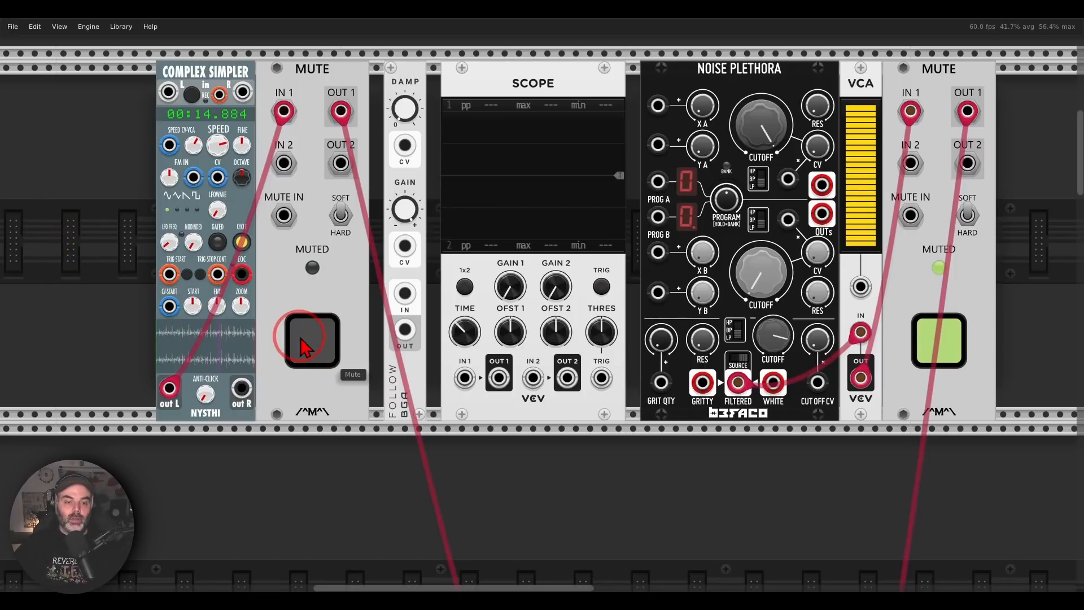
pyautogui.click(303, 346)
pyautogui.rightClick(171, 388)
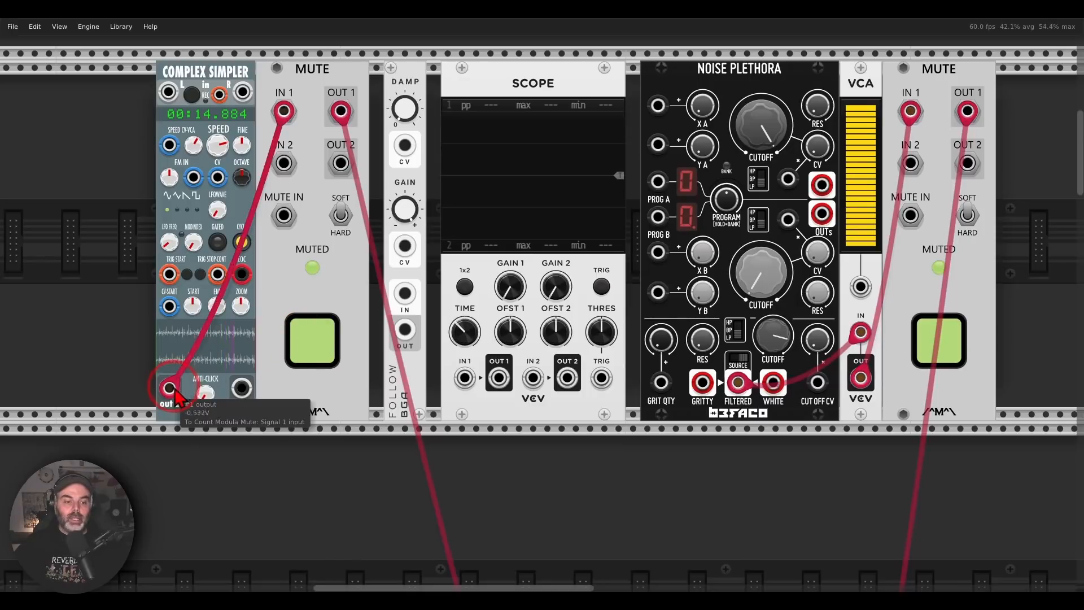
pyautogui.moveTo(190, 434); pyautogui.dragTo(405, 293)
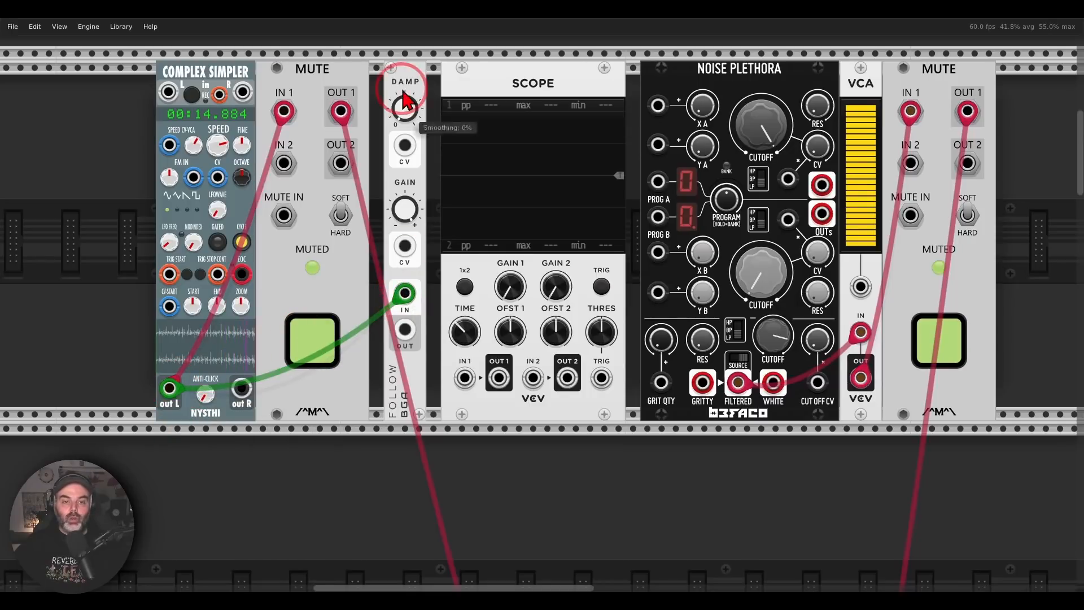
pyautogui.moveTo(404, 145); pyautogui.dragTo(431, 58)
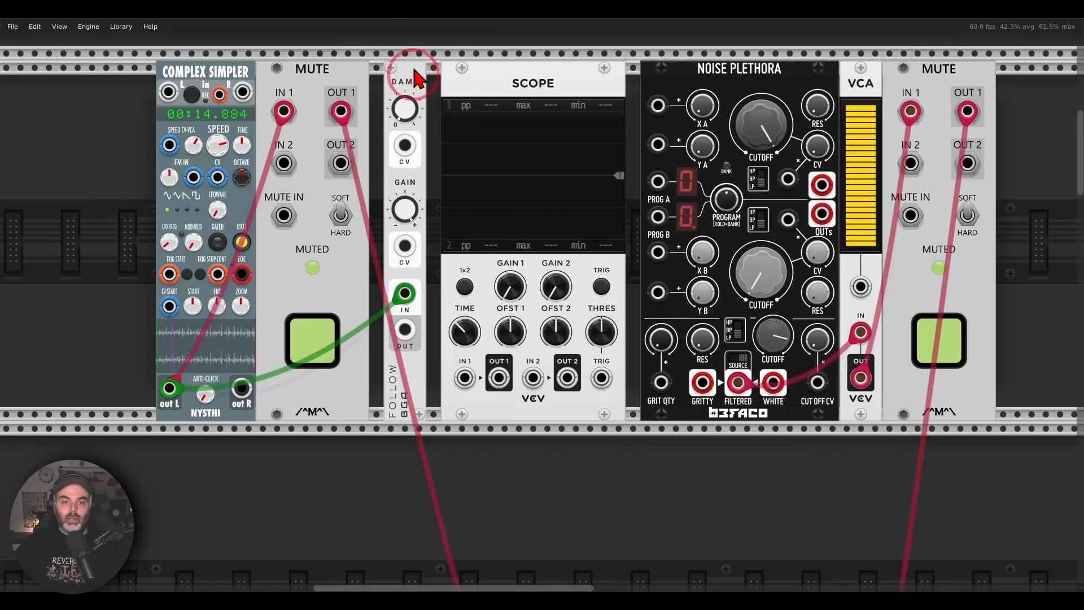
# - Patch the Follow module's output to the scope's IN 1 with a green cable and the sampler's left output to IN 2 with a red one
pyautogui.rightClick(404, 329)
pyautogui.moveTo(423, 380); pyautogui.dragTo(464, 378)
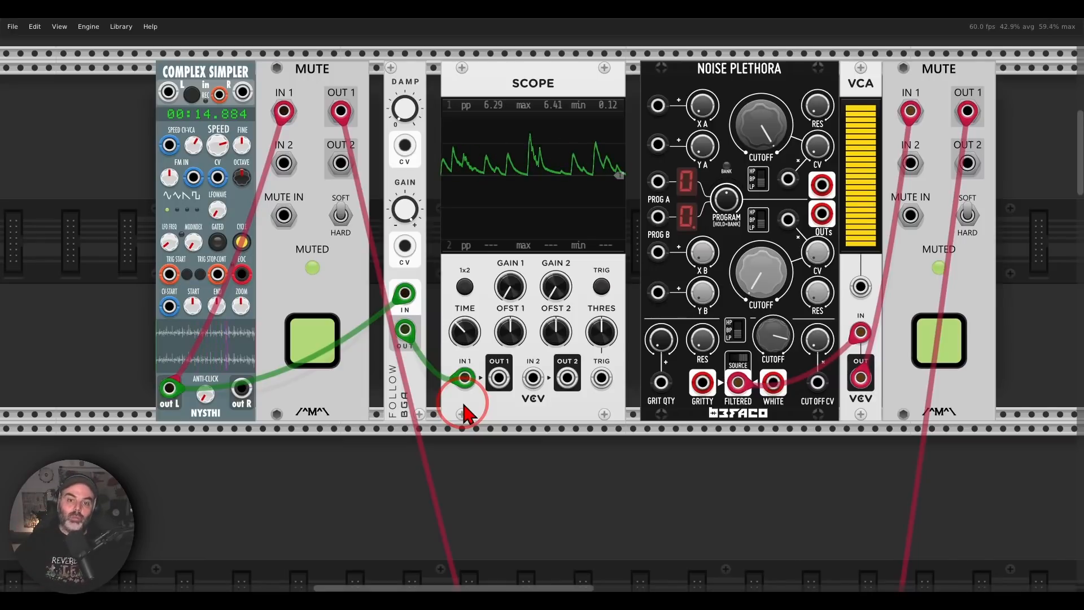
pyautogui.rightClick(533, 378)
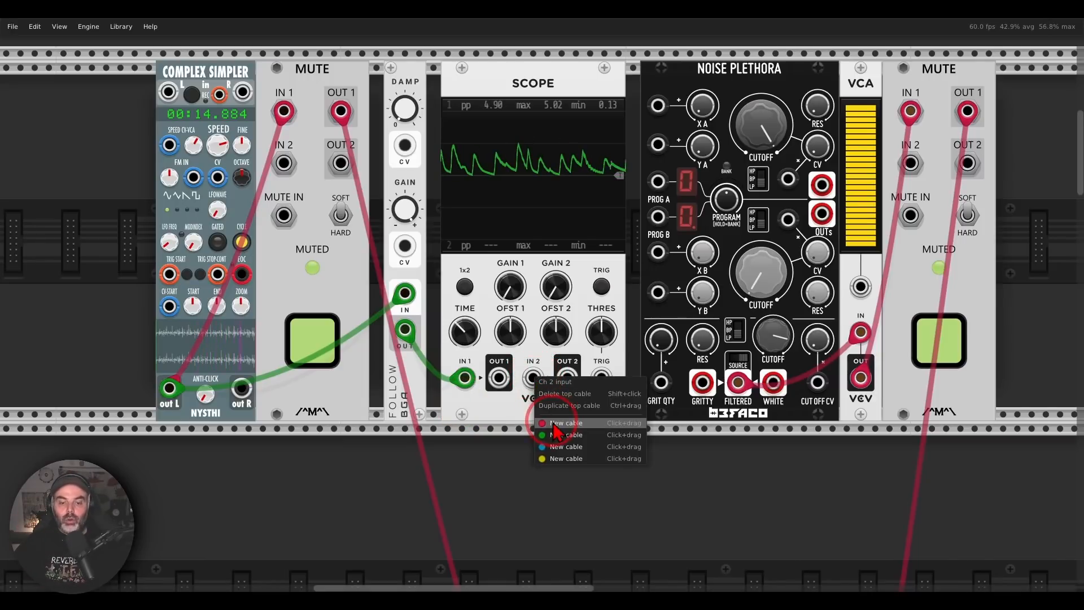
pyautogui.moveTo(556, 431)
pyautogui.mouseDown()
pyautogui.moveTo(230, 435)
pyautogui.moveTo(169, 388)
pyautogui.mouseUp()
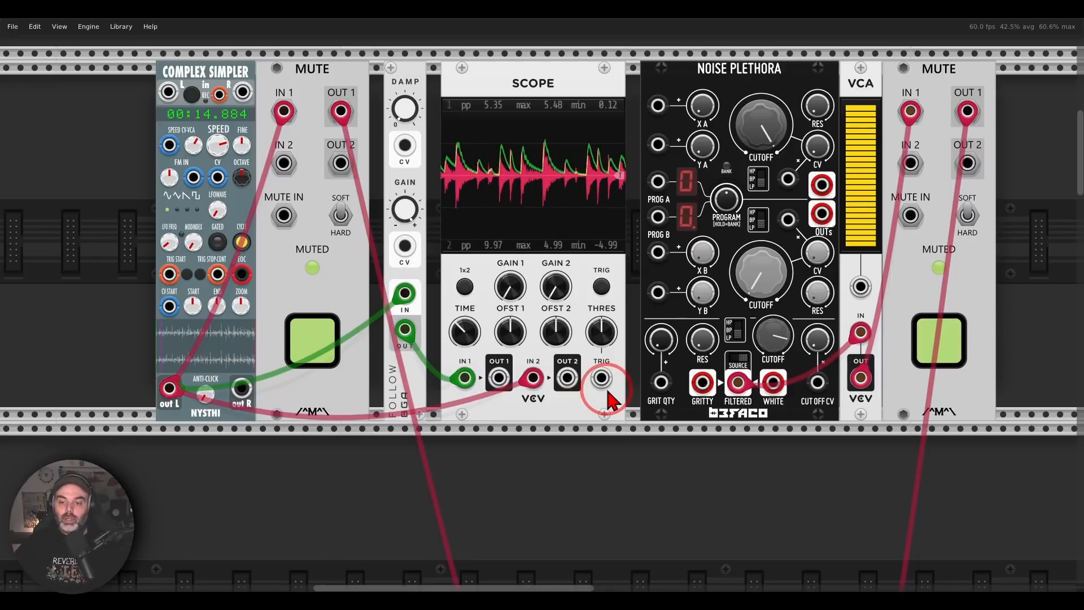
# - Unmute the Noise Plethora signal and patch the scope's OUT 1 to the VCA's CV input with a green cable
pyautogui.click(931, 357)
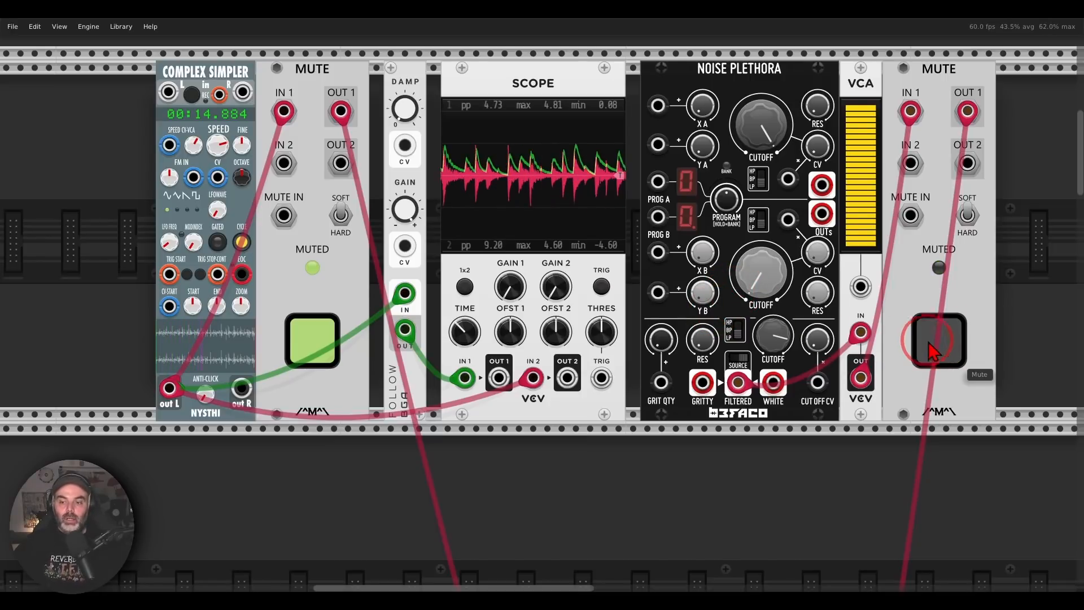
pyautogui.rightClick(861, 286)
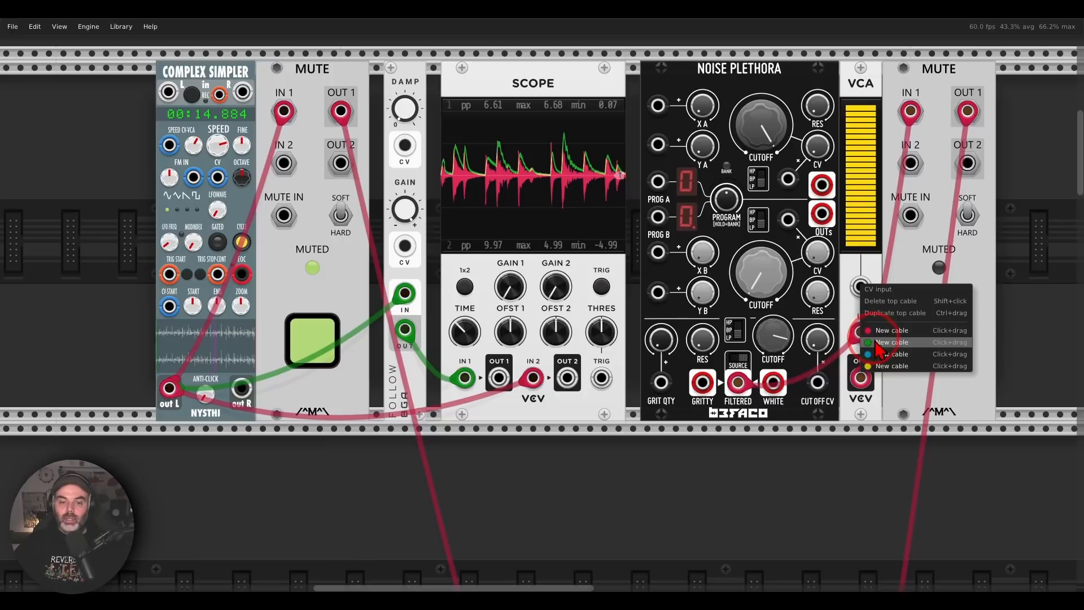
pyautogui.moveTo(879, 343); pyautogui.dragTo(499, 378)
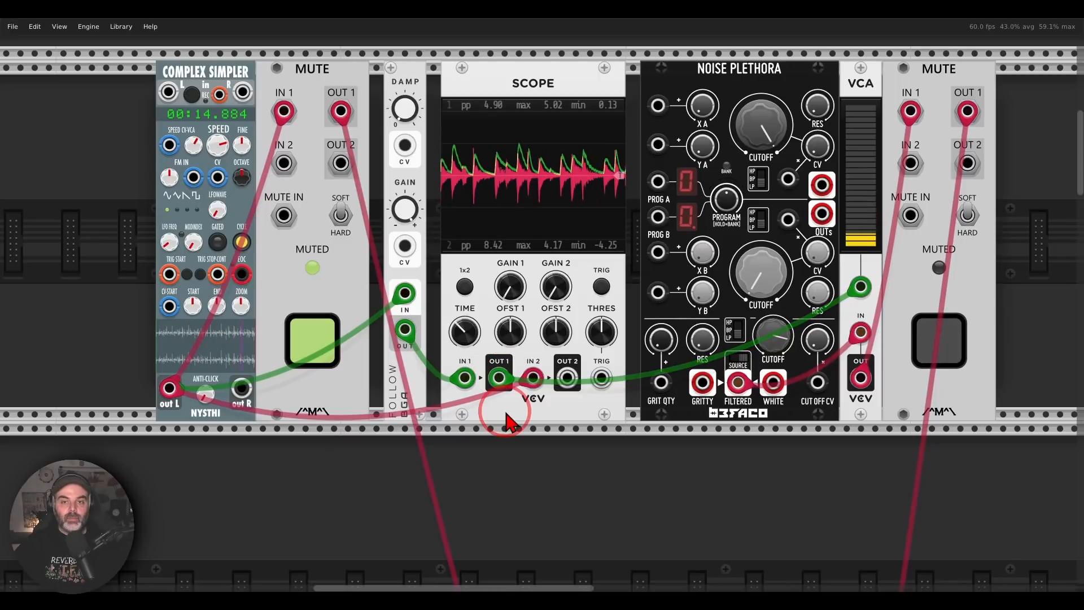
# - Unmute the sampler briefly to hear it with the enveloped noise, and mute both signals again
pyautogui.click(332, 353)
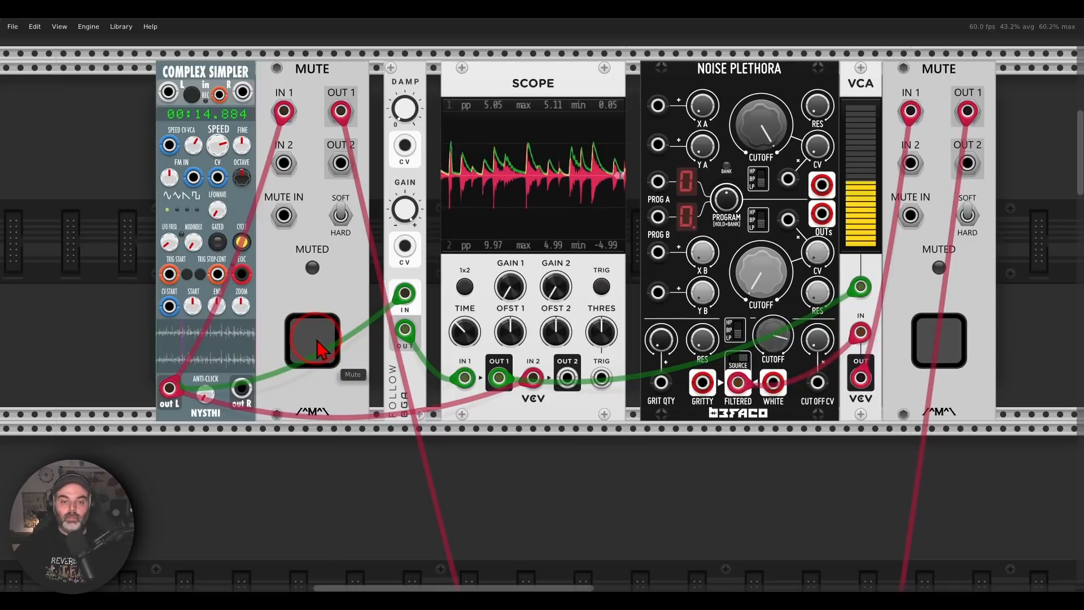
pyautogui.click(316, 339)
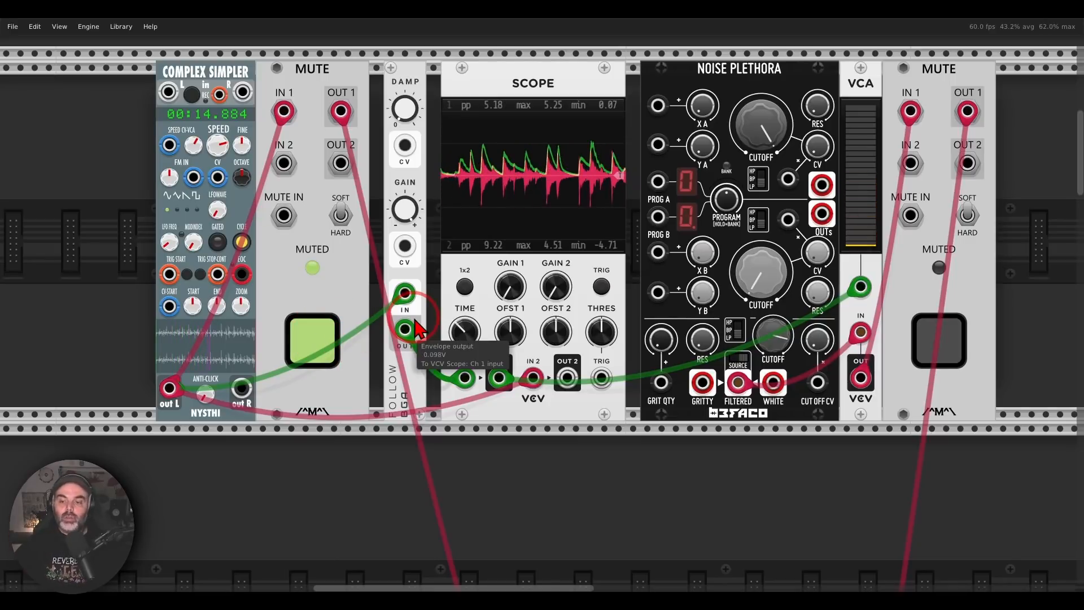
pyautogui.click(933, 337)
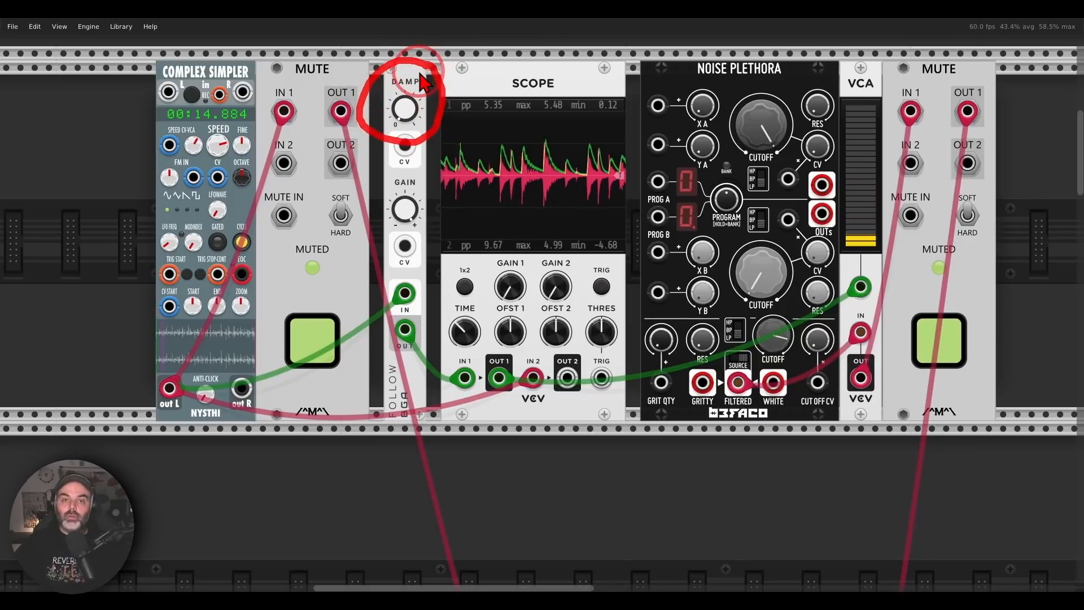
# - Examine the Rampage patched as an envelope follower, covering its input A, rise and fall sliders, output A and scope trace
pyautogui.scroll(-10, 472, 297)
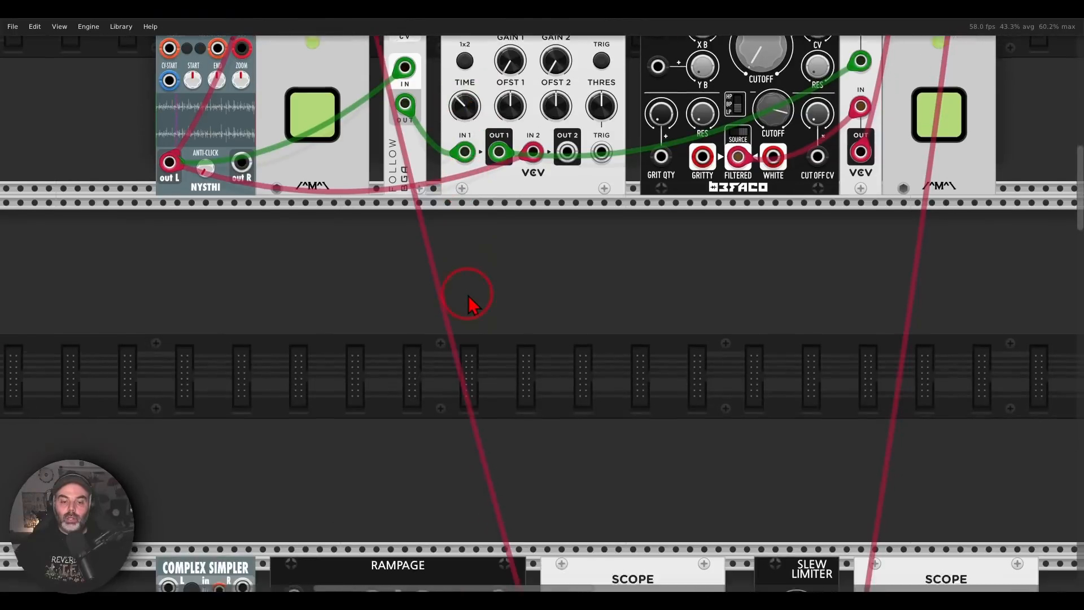
pyautogui.scroll(-5, 472, 305)
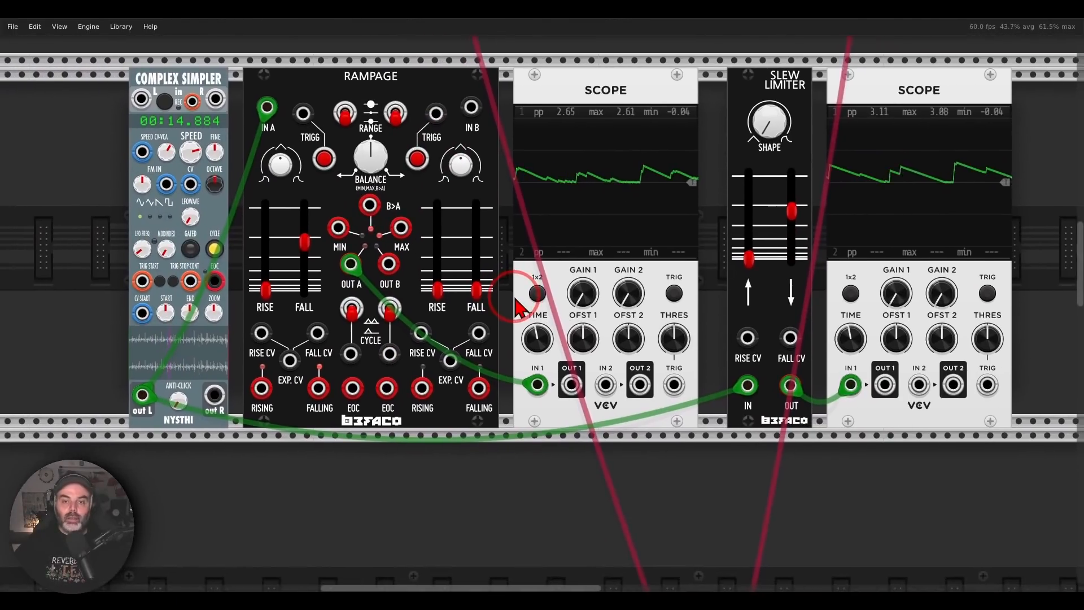
pyautogui.moveTo(514, 300); pyautogui.dragTo(520, 299)
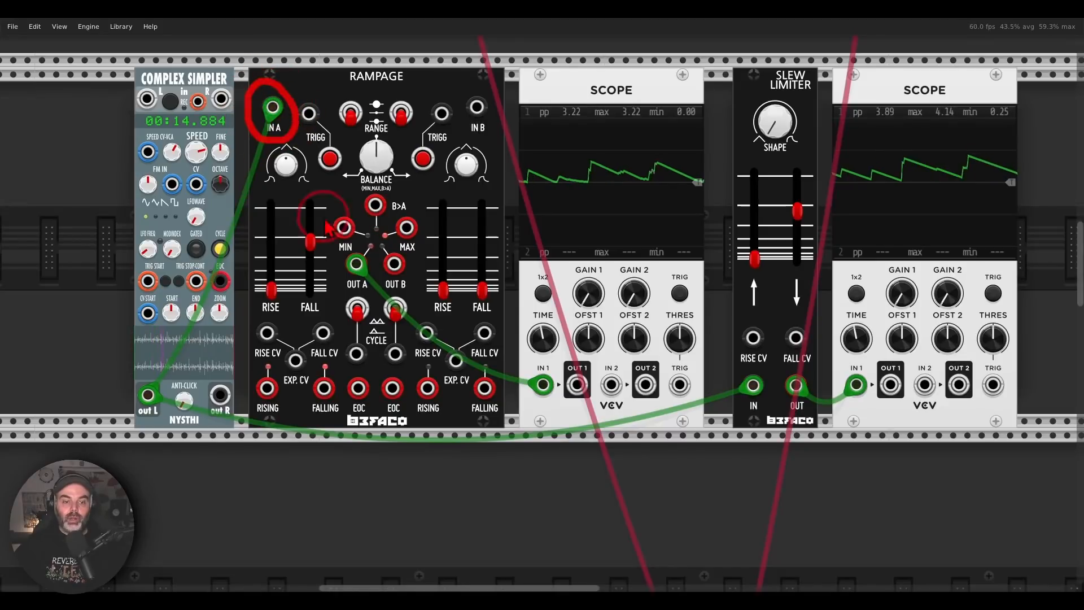
pyautogui.moveTo(352, 293)
pyautogui.mouseDown()
pyautogui.moveTo(375, 250)
pyautogui.moveTo(516, 224)
pyautogui.moveTo(535, 243)
pyautogui.mouseUp()
pyautogui.moveTo(328, 213)
pyautogui.mouseDown()
pyautogui.moveTo(251, 260)
pyautogui.moveTo(288, 319)
pyautogui.moveTo(350, 260)
pyautogui.mouseUp()
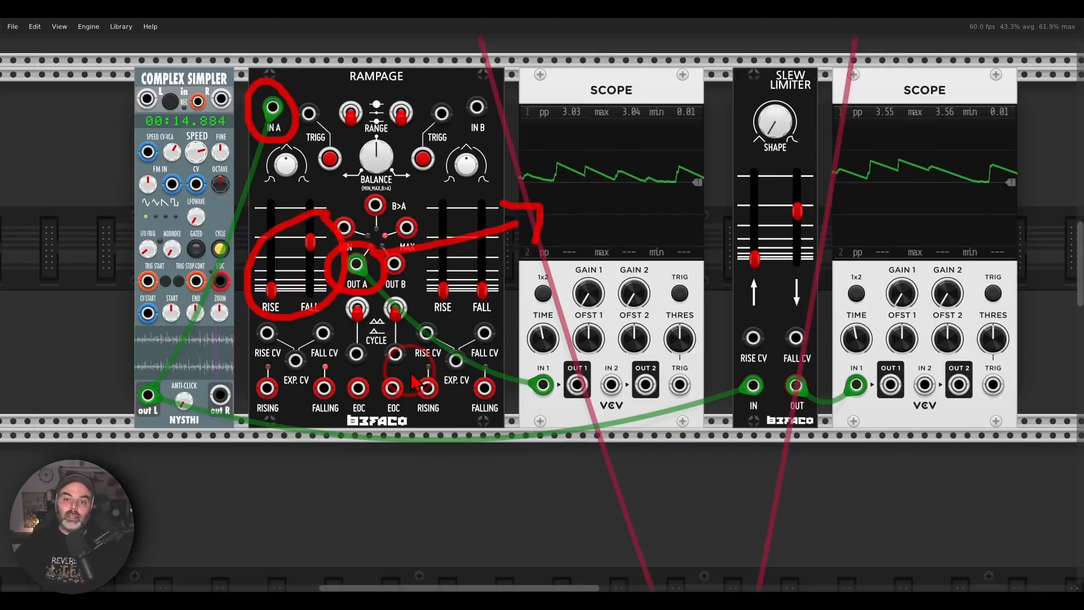
pyautogui.press('e')
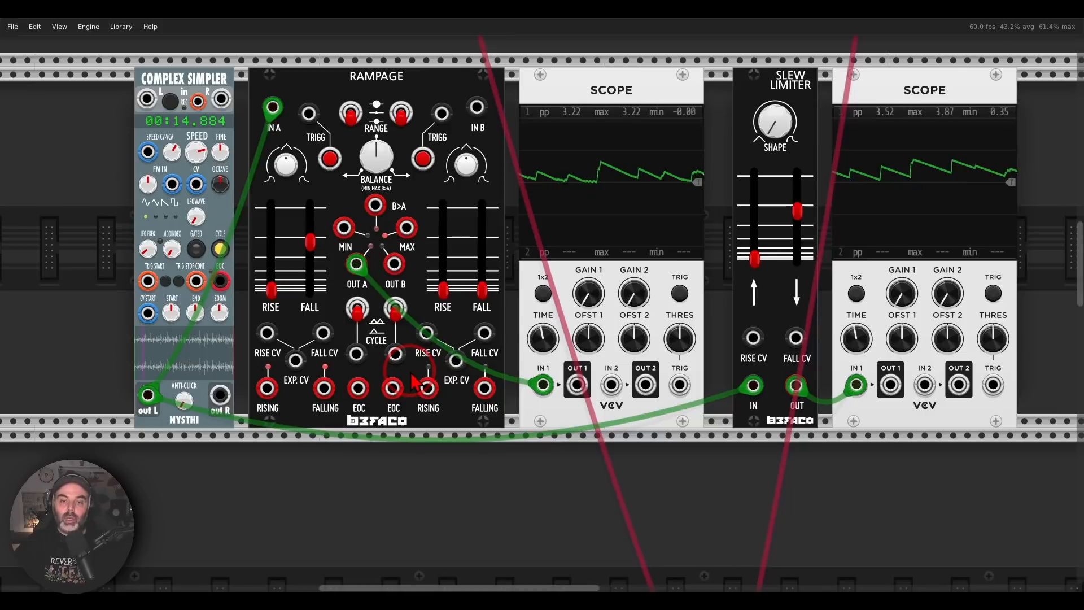
# - Examine the Slew Limiter patched as an envelope follower, covering its input, rise and fall sliders and scope trace
pyautogui.moveTo(824, 56)
pyautogui.mouseDown()
pyautogui.moveTo(771, 51)
pyautogui.moveTo(776, 138)
pyautogui.moveTo(821, 98)
pyautogui.moveTo(826, 59)
pyautogui.mouseUp()
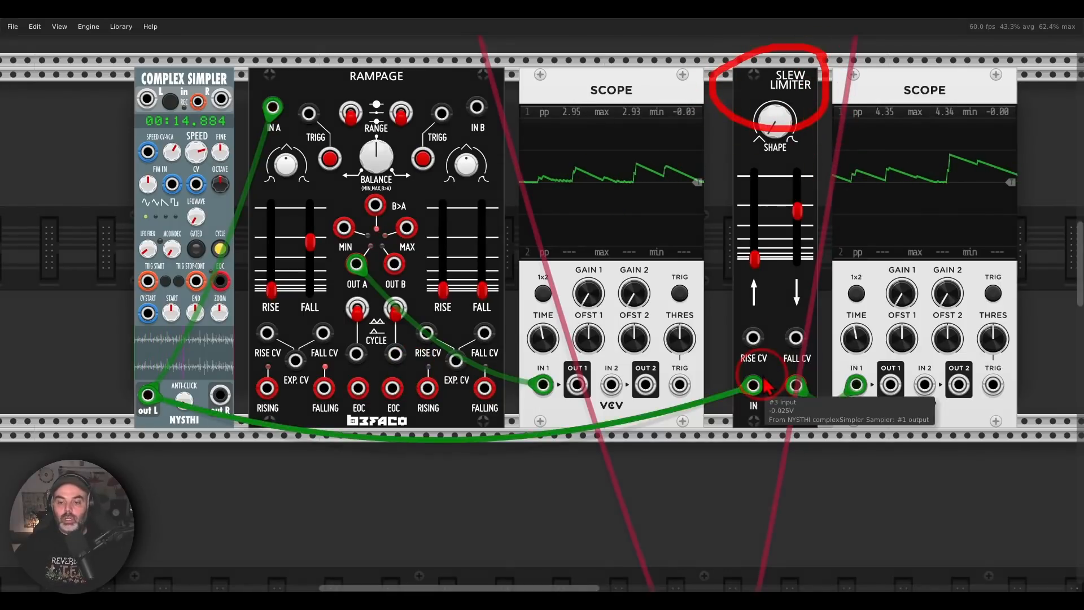
pyautogui.moveTo(776, 361)
pyautogui.mouseDown()
pyautogui.moveTo(737, 367)
pyautogui.moveTo(759, 418)
pyautogui.moveTo(775, 372)
pyautogui.mouseUp()
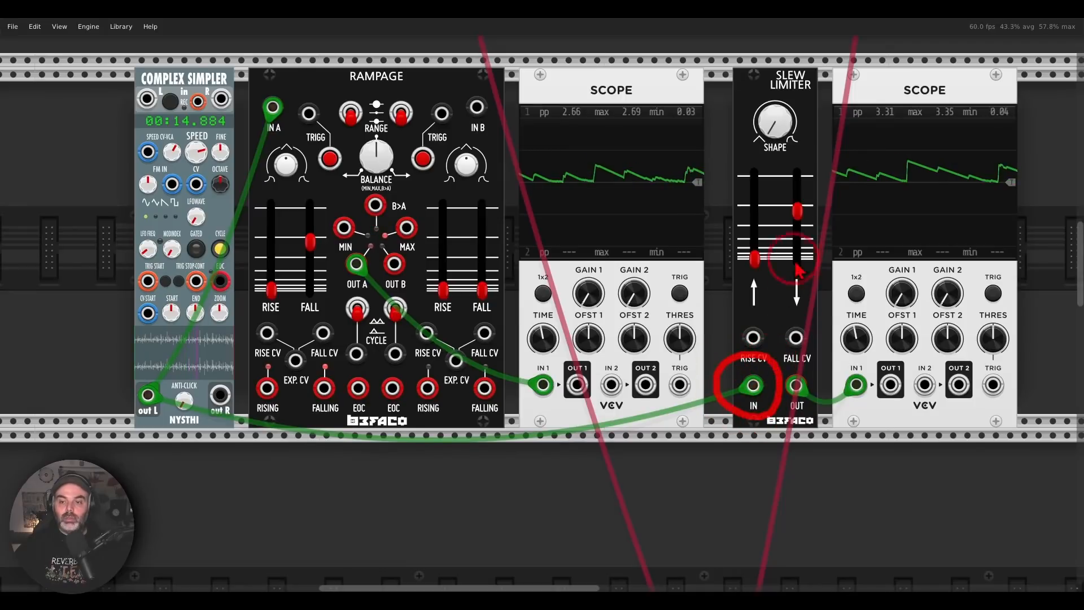
pyautogui.moveTo(818, 186)
pyautogui.mouseDown()
pyautogui.moveTo(731, 277)
pyautogui.moveTo(819, 308)
pyautogui.moveTo(818, 198)
pyautogui.mouseUp()
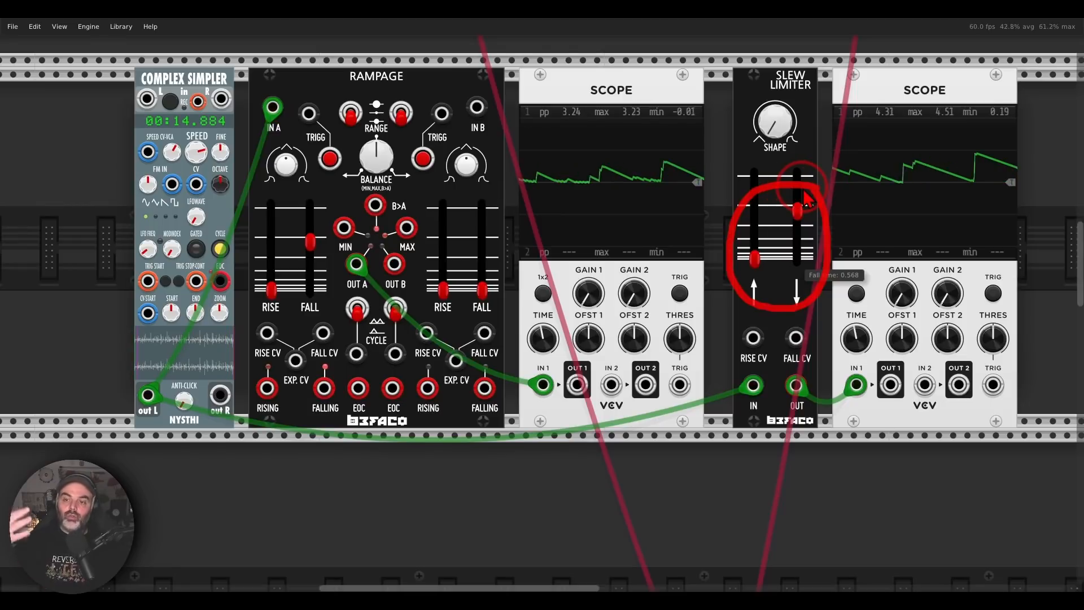
pyautogui.moveTo(983, 142)
pyautogui.mouseDown()
pyautogui.moveTo(827, 212)
pyautogui.moveTo(1005, 163)
pyautogui.moveTo(992, 153)
pyautogui.mouseUp()
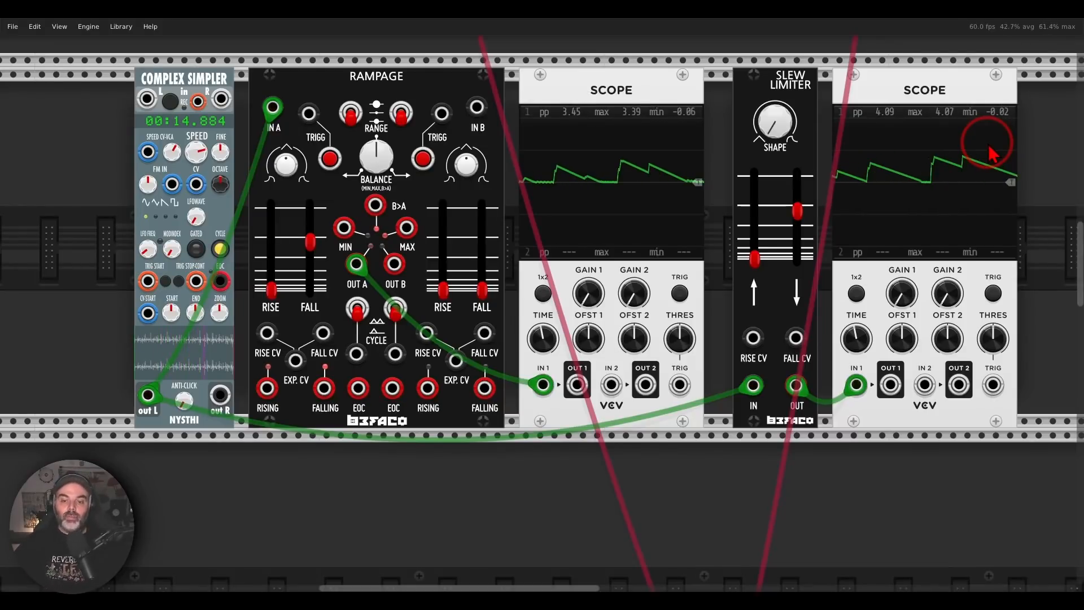
# - Examine the CLK and AUDI teleport modules on either side of the Clocked module in the main patch
pyautogui.scroll(-10, 576, 261)
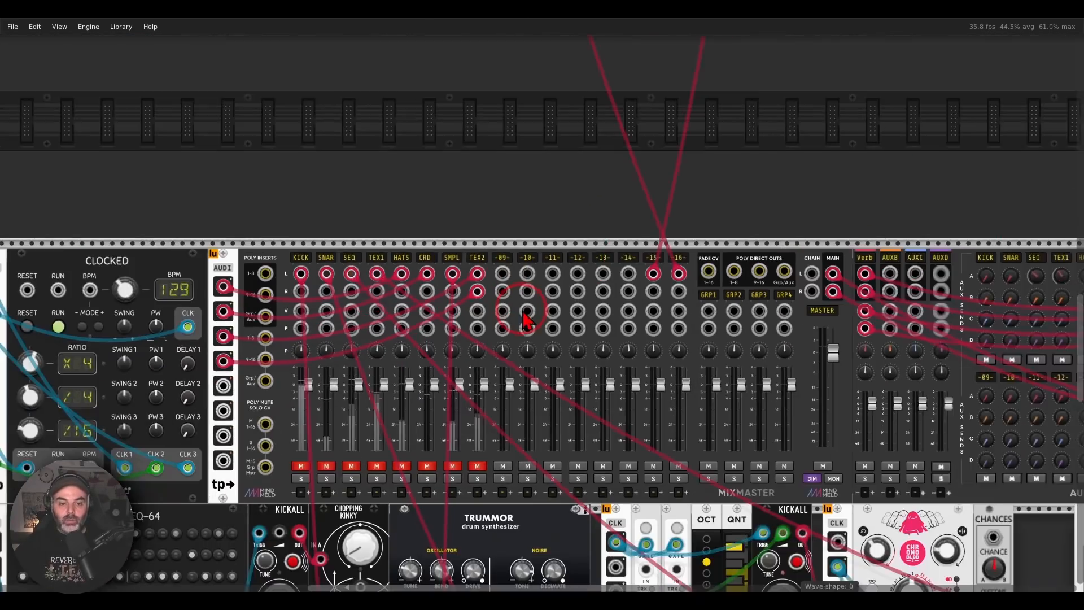
pyautogui.scroll(-5, 525, 319)
pyautogui.hscroll(-6, 525, 319)
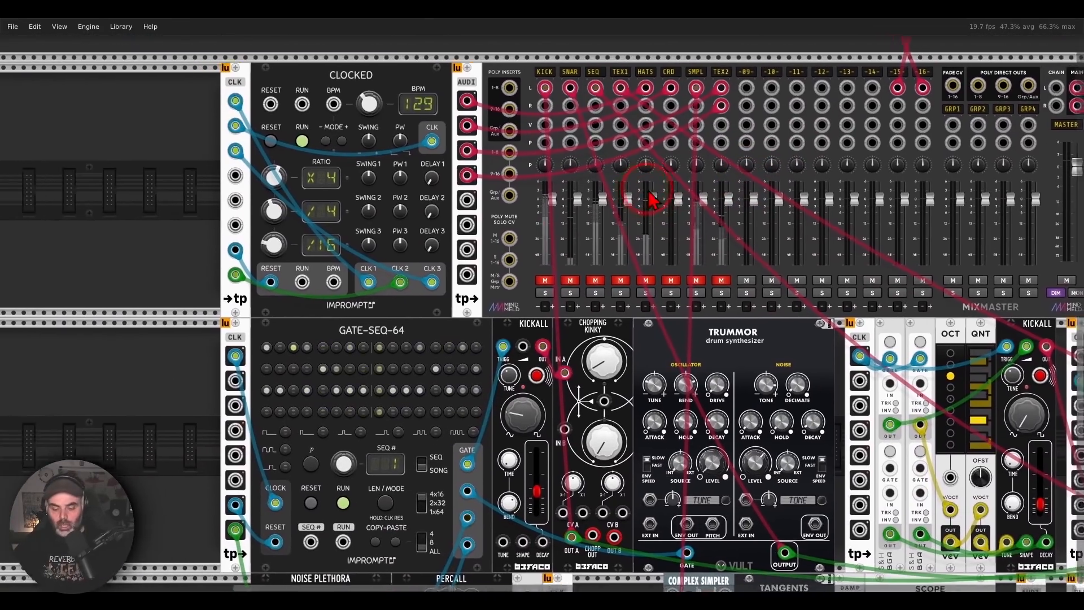
pyautogui.moveTo(648, 191); pyautogui.dragTo(727, 222)
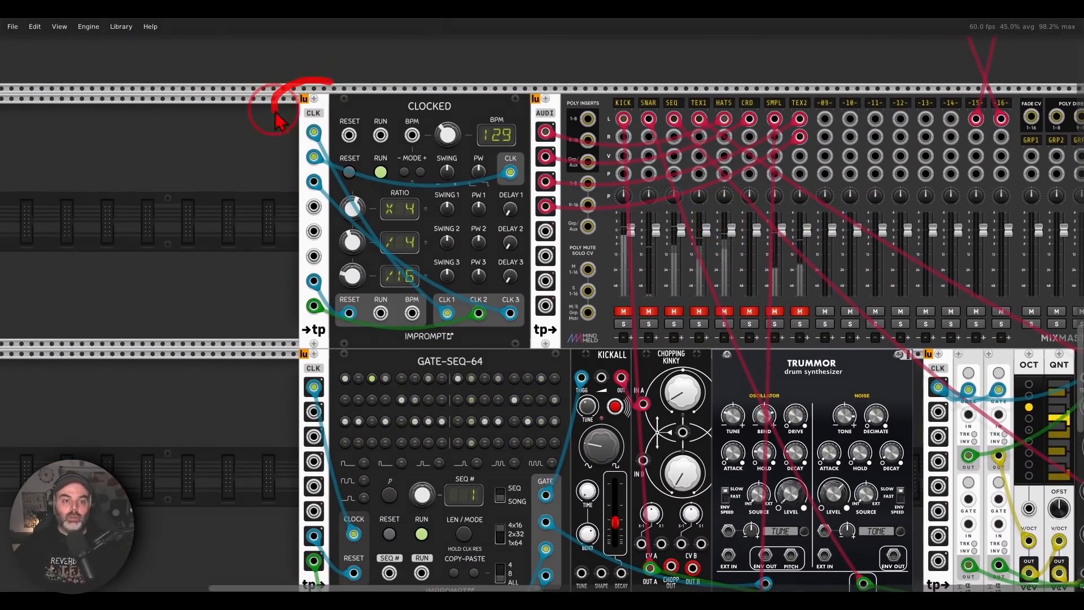
pyautogui.moveTo(275, 111)
pyautogui.mouseDown()
pyautogui.moveTo(351, 109)
pyautogui.moveTo(316, 84)
pyautogui.mouseUp()
pyautogui.moveTo(566, 85)
pyautogui.mouseDown()
pyautogui.moveTo(515, 115)
pyautogui.moveTo(585, 84)
pyautogui.moveTo(542, 62)
pyautogui.moveTo(563, 91)
pyautogui.mouseUp()
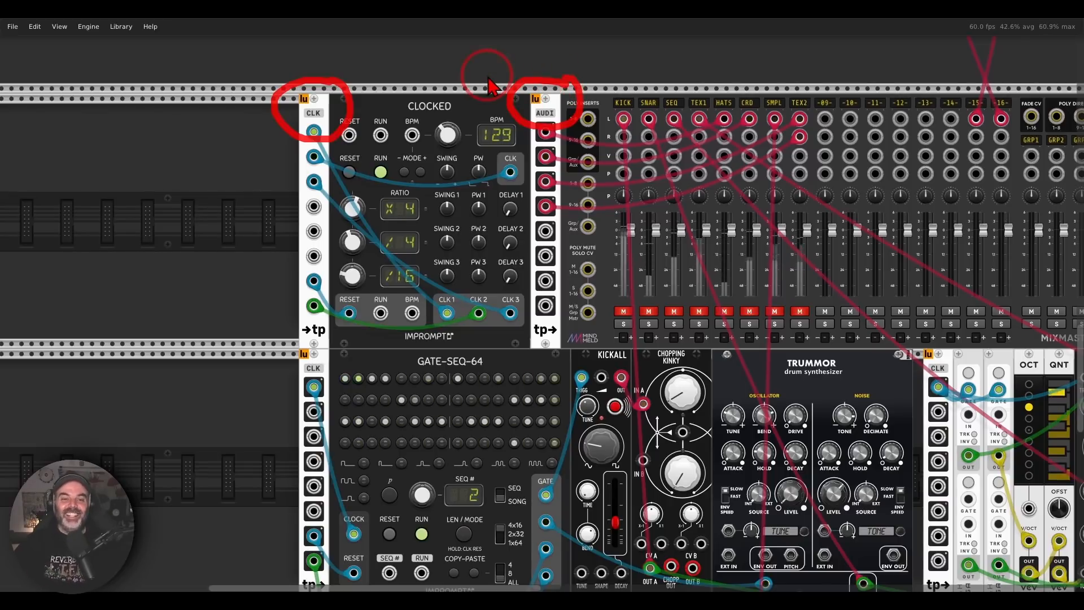
pyautogui.press('Escape')
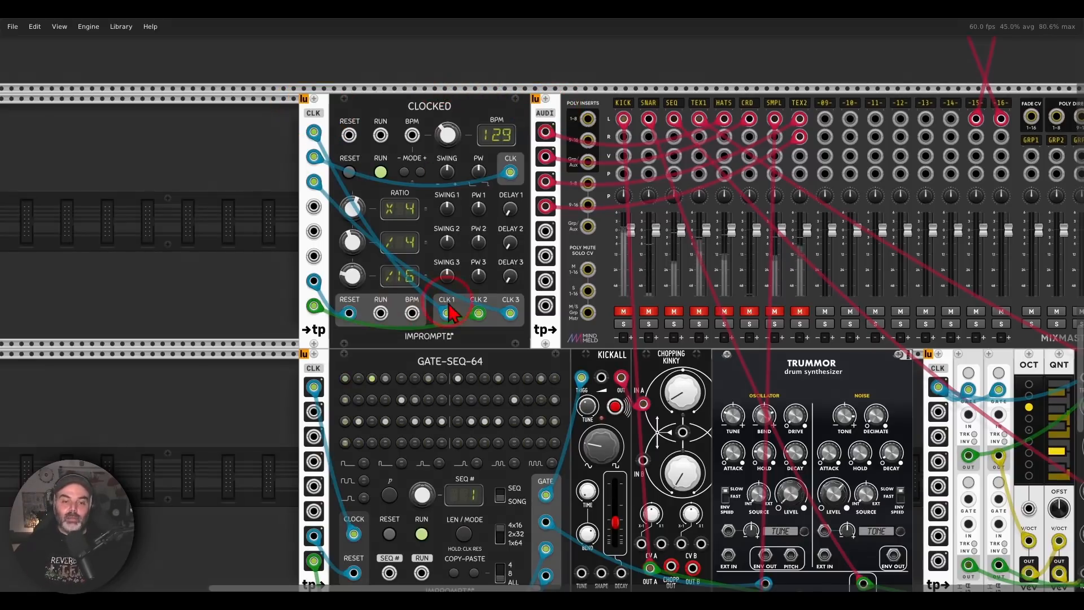
# - Trace Clocked's CLK outputs through the CLK teleport modules to the Gate-Seq-64 and the other voices
pyautogui.moveTo(430, 317)
pyautogui.mouseDown()
pyautogui.moveTo(466, 313)
pyautogui.moveTo(328, 165)
pyautogui.moveTo(354, 180)
pyautogui.mouseUp()
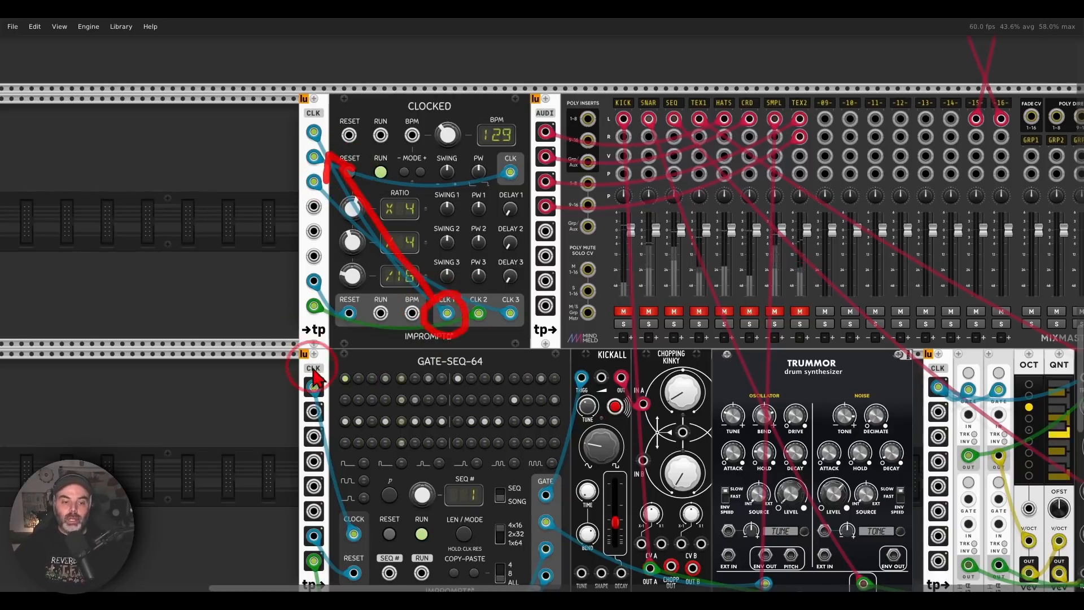
pyautogui.moveTo(316, 368)
pyautogui.mouseDown()
pyautogui.moveTo(287, 391)
pyautogui.moveTo(325, 385)
pyautogui.moveTo(290, 393)
pyautogui.moveTo(330, 390)
pyautogui.moveTo(353, 407)
pyautogui.moveTo(361, 446)
pyautogui.mouseUp()
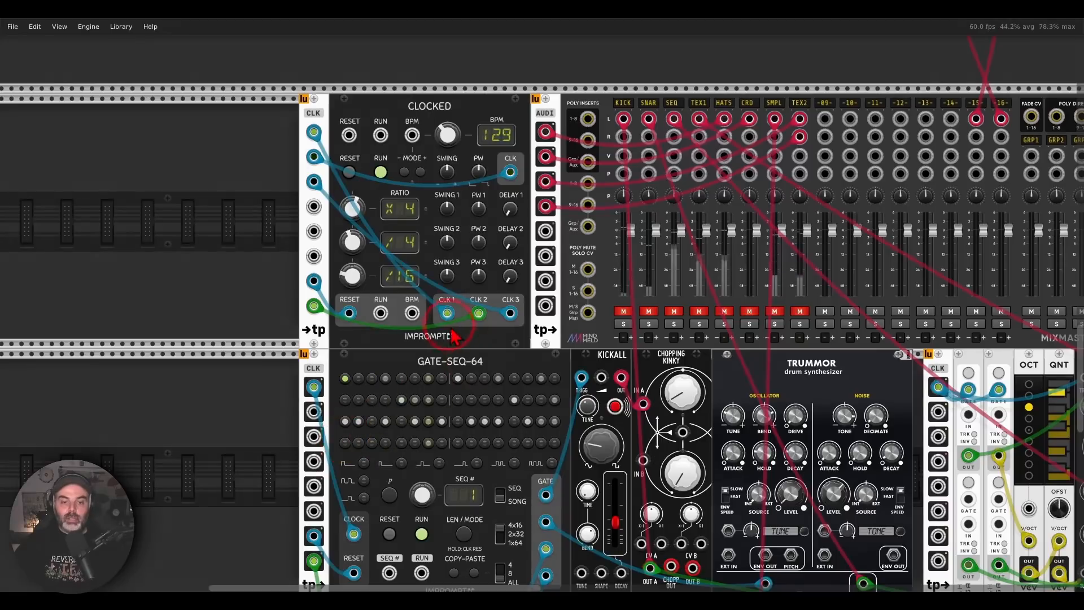
pyautogui.moveTo(447, 321); pyautogui.dragTo(464, 426)
pyautogui.moveTo(480, 329); pyautogui.dragTo(796, 459)
pyautogui.moveTo(753, 346); pyautogui.dragTo(967, 397)
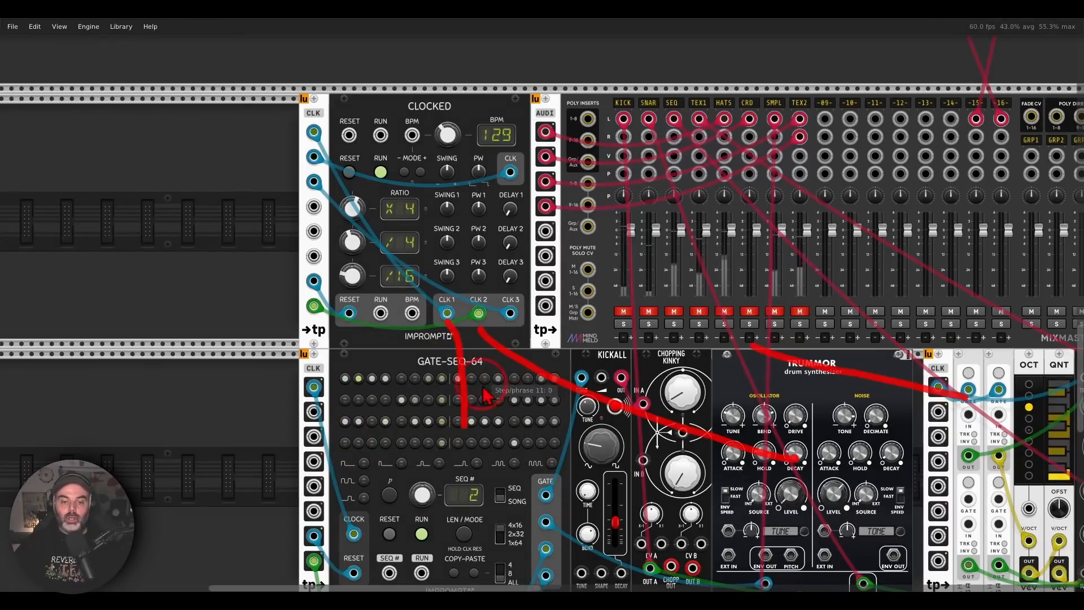
pyautogui.moveTo(439, 370); pyautogui.dragTo(350, 464)
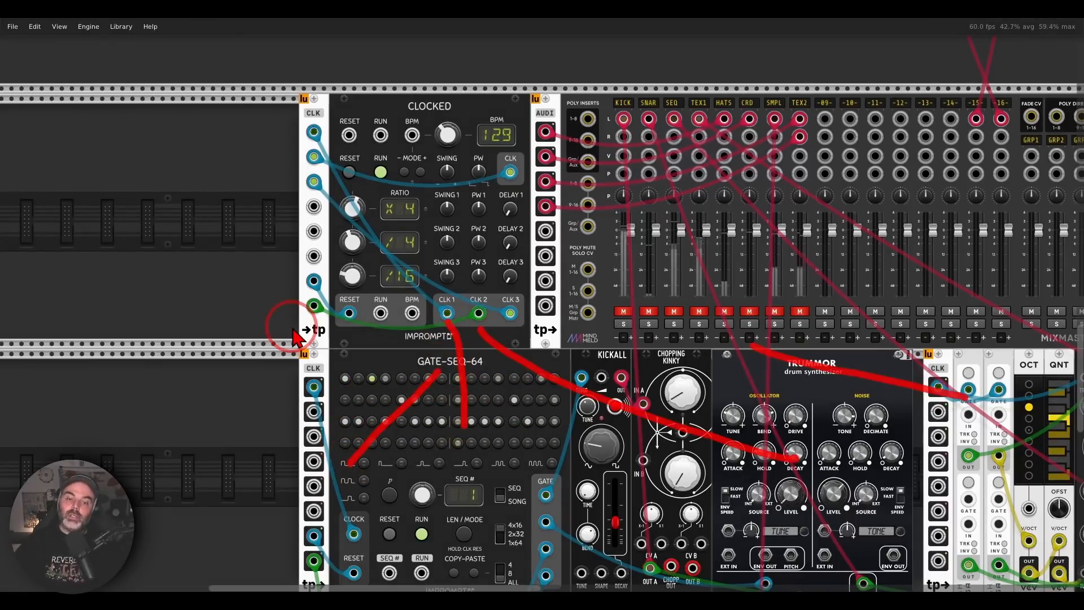
# - Unmute the KICK and SNAR channels in the MixMaster and locate the Kickall module that feeds the kick
pyautogui.scroll(1, 276, 396)
pyautogui.moveTo(263, 421); pyautogui.dragTo(136, 257)
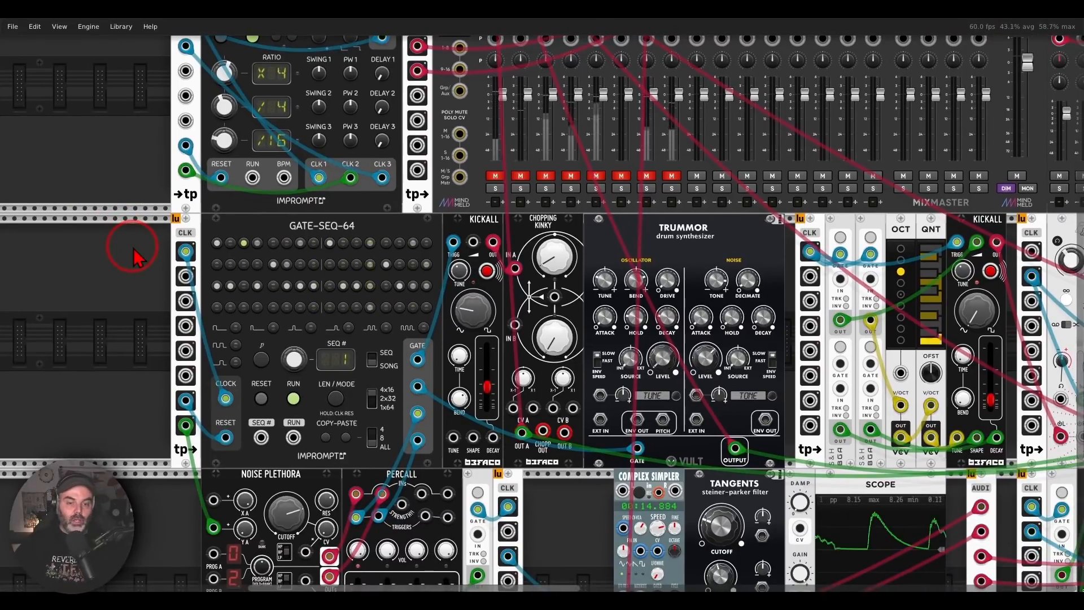
pyautogui.click(495, 176)
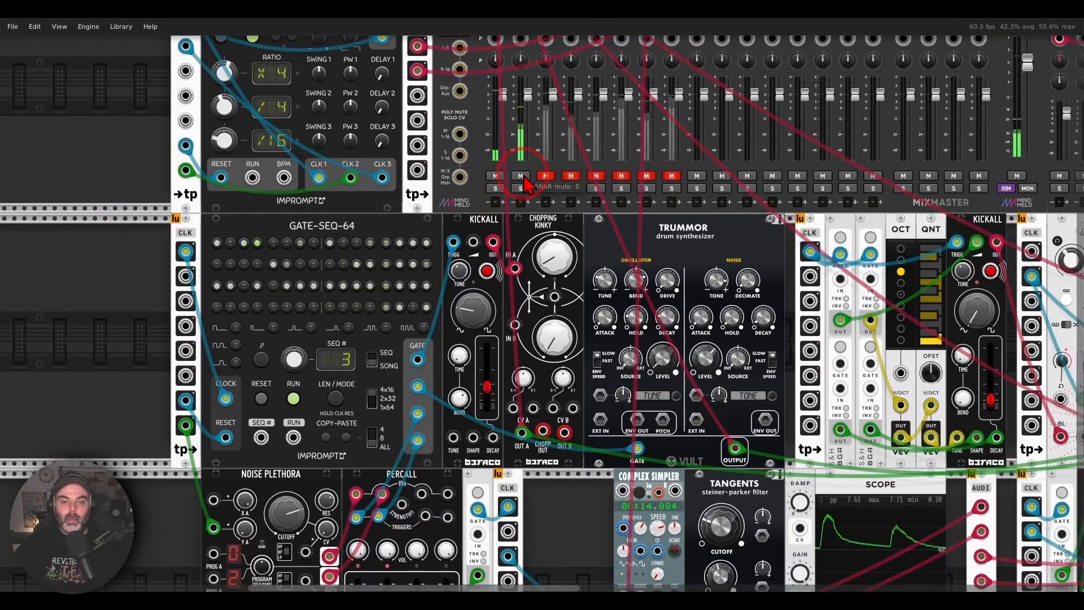
pyautogui.click(522, 177)
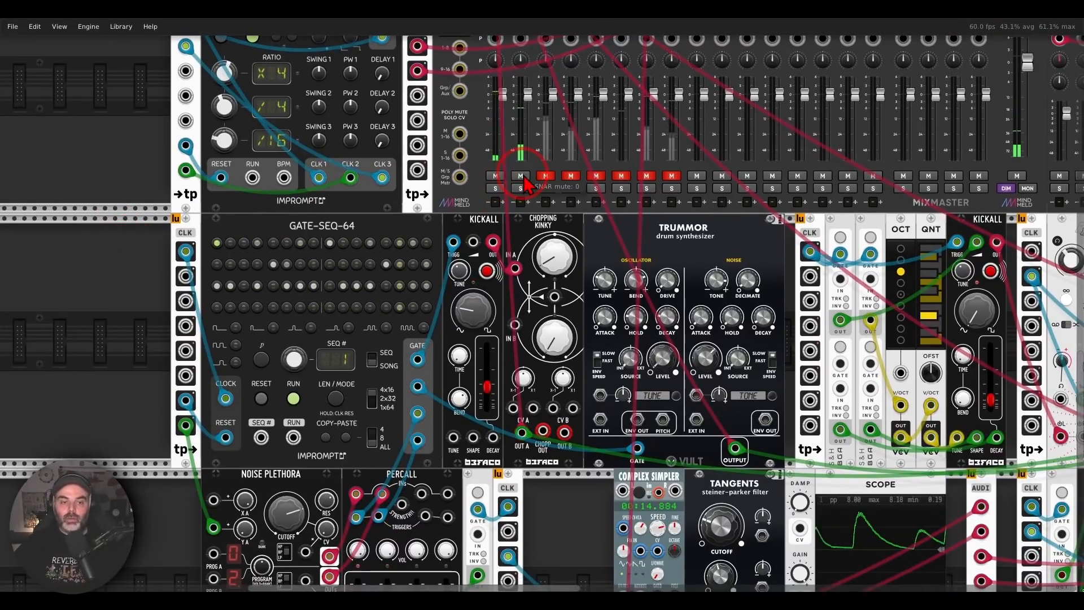
pyautogui.moveTo(518, 214)
pyautogui.mouseDown()
pyautogui.moveTo(452, 208)
pyautogui.moveTo(500, 230)
pyautogui.moveTo(491, 208)
pyautogui.mouseUp()
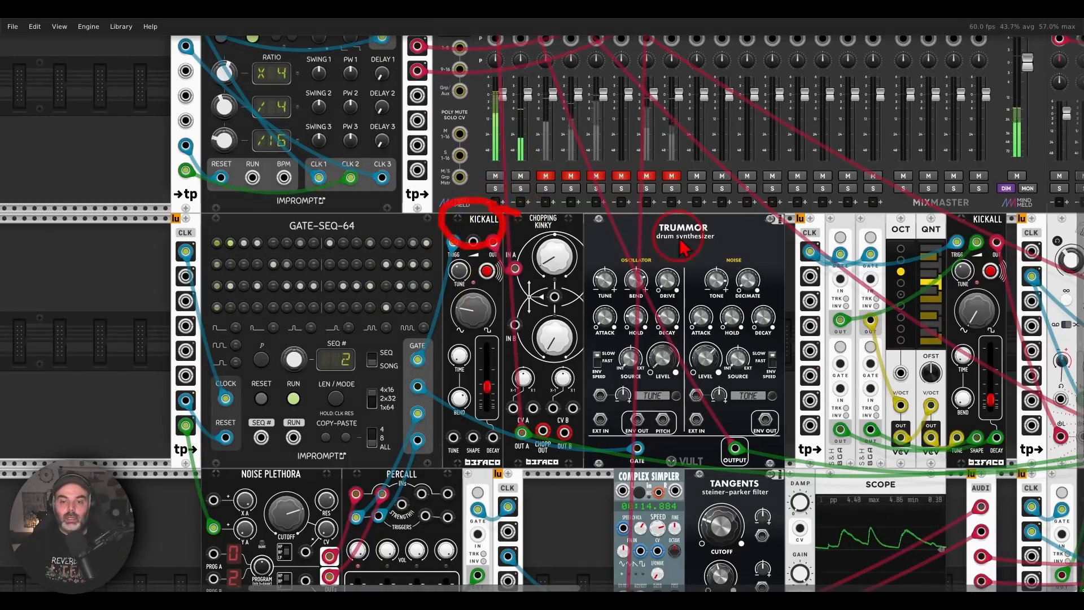
# - Locate the Trummor drum synthesizer that feeds the snare, and unmute the SEQ channel fed by the second Kickall
pyautogui.moveTo(700, 199)
pyautogui.mouseDown()
pyautogui.moveTo(728, 275)
pyautogui.moveTo(719, 230)
pyautogui.mouseUp()
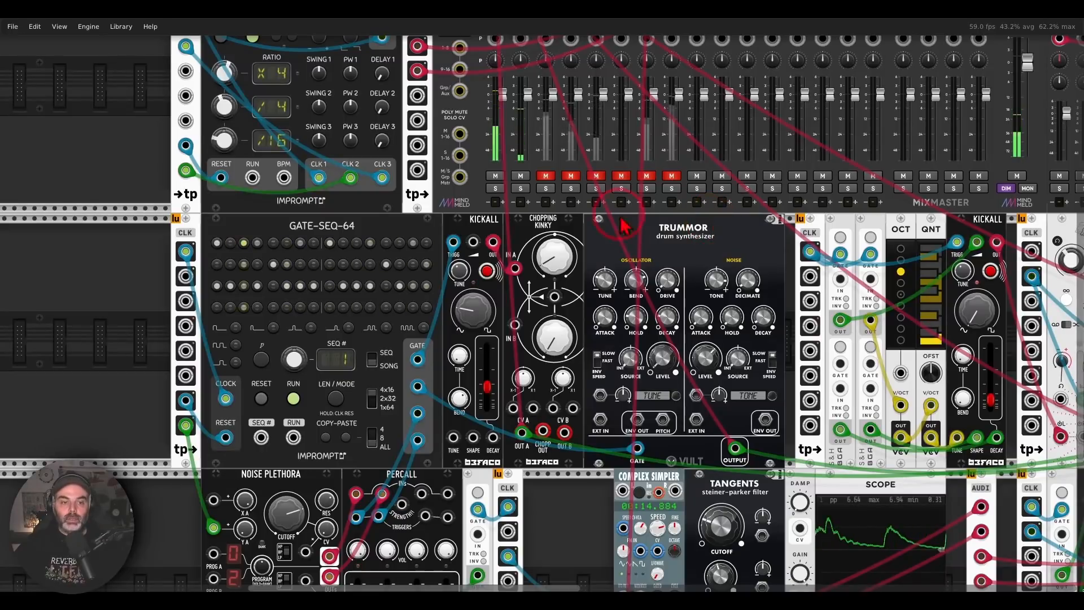
pyautogui.moveTo(375, 243)
pyautogui.mouseDown()
pyautogui.moveTo(271, 225)
pyautogui.moveTo(370, 216)
pyautogui.moveTo(402, 228)
pyautogui.mouseUp()
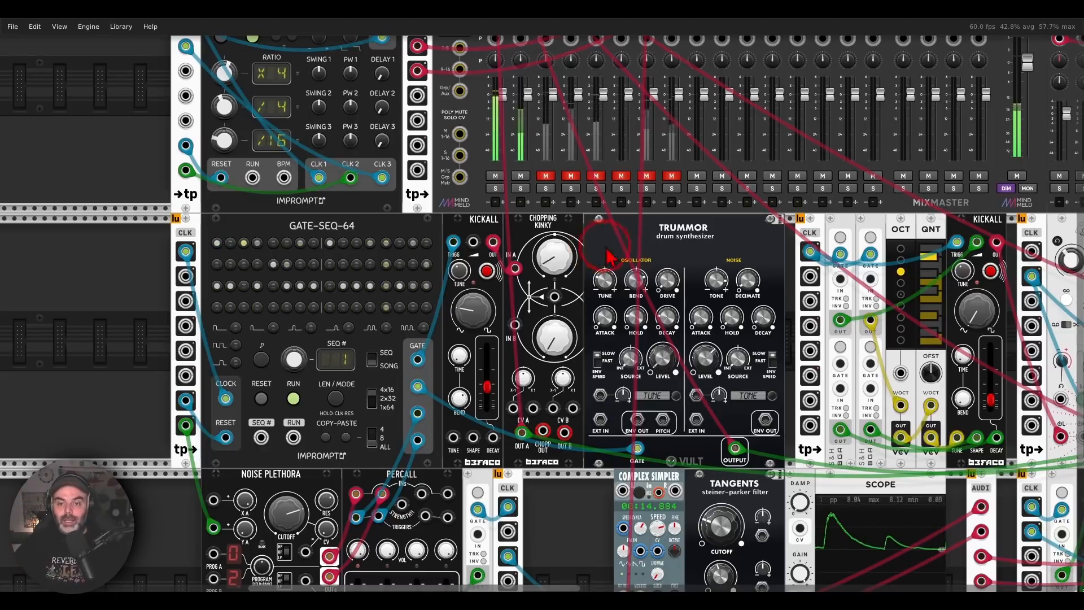
pyautogui.hscroll(5, 564, 253)
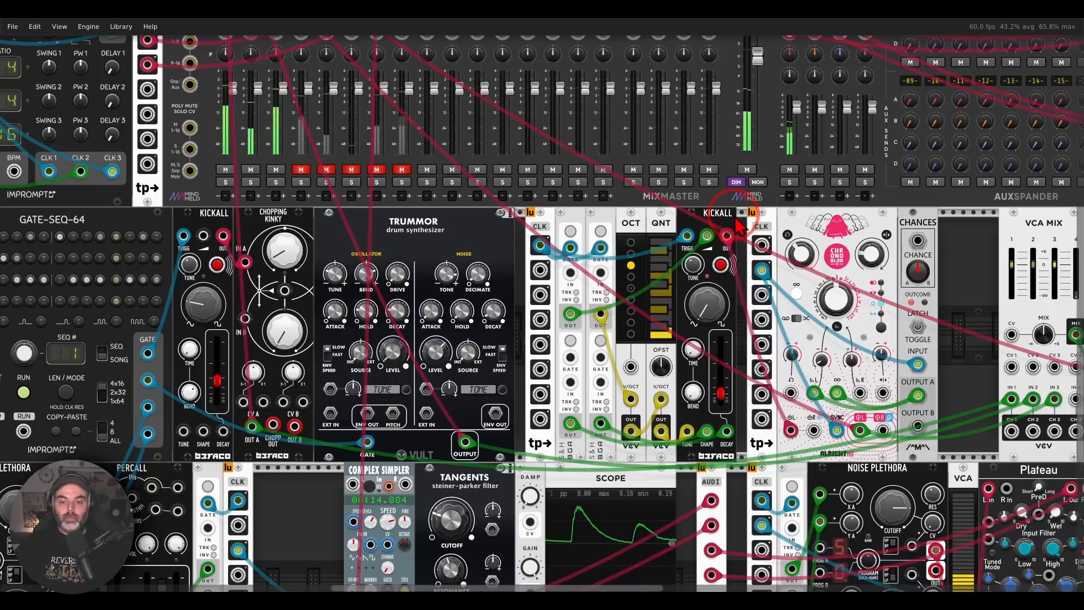
# - Trace the signals through the VCA MIX inputs and the Follow envelope follower to the VCA and LFO beside the upper Noise Plethora
pyautogui.moveTo(740, 226); pyautogui.dragTo(193, 175)
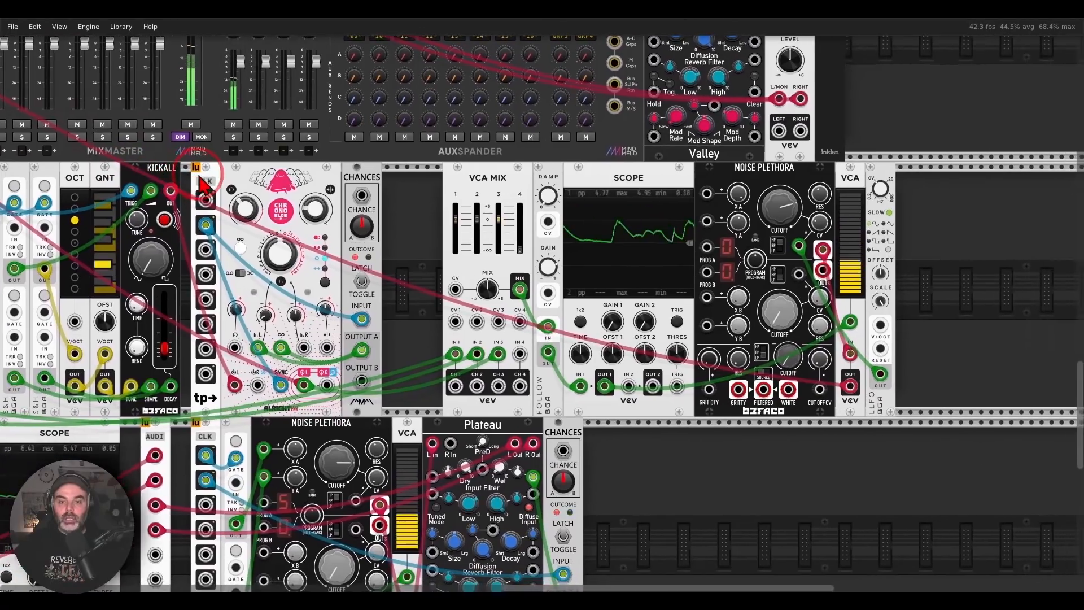
pyautogui.moveTo(420, 340)
pyautogui.mouseDown()
pyautogui.moveTo(492, 391)
pyautogui.moveTo(513, 342)
pyautogui.mouseUp()
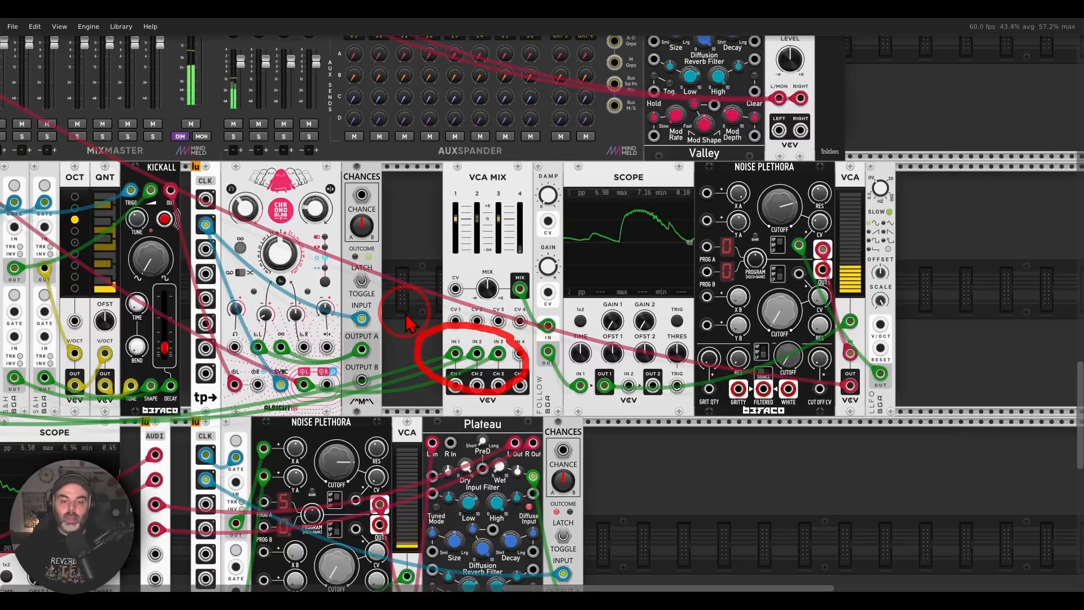
pyautogui.press('super+shift+F11')
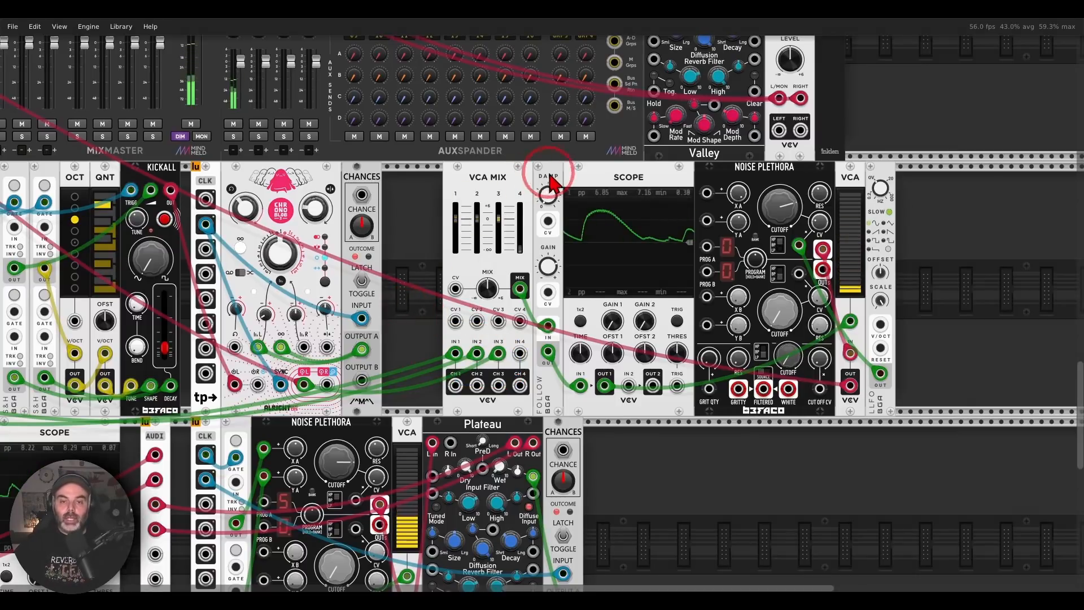
pyautogui.moveTo(527, 180); pyautogui.dragTo(576, 225)
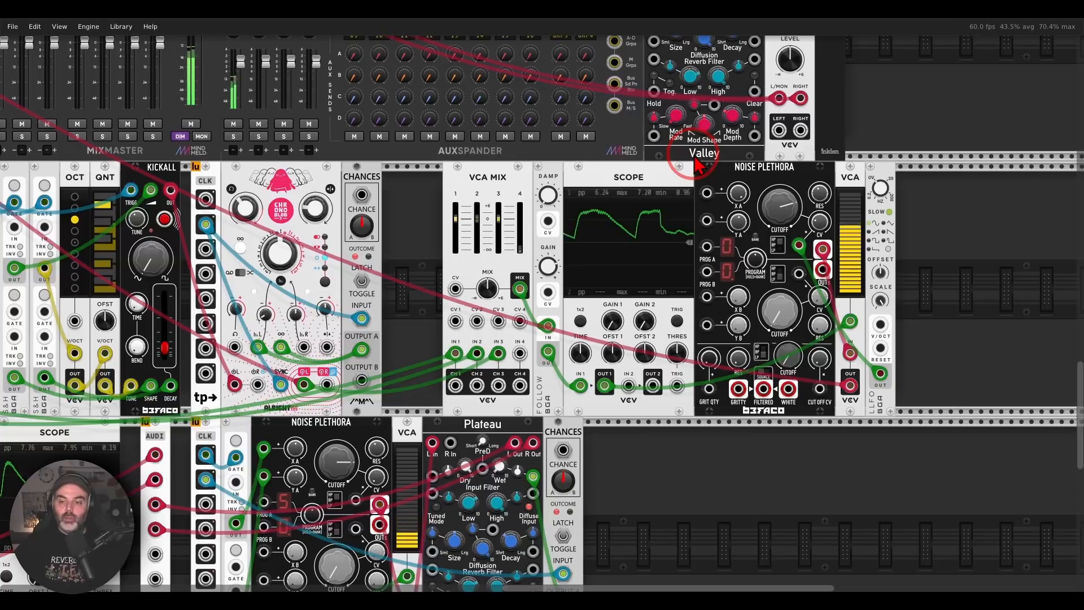
pyautogui.moveTo(876, 209)
pyautogui.mouseDown()
pyautogui.moveTo(896, 250)
pyautogui.moveTo(871, 199)
pyautogui.mouseUp()
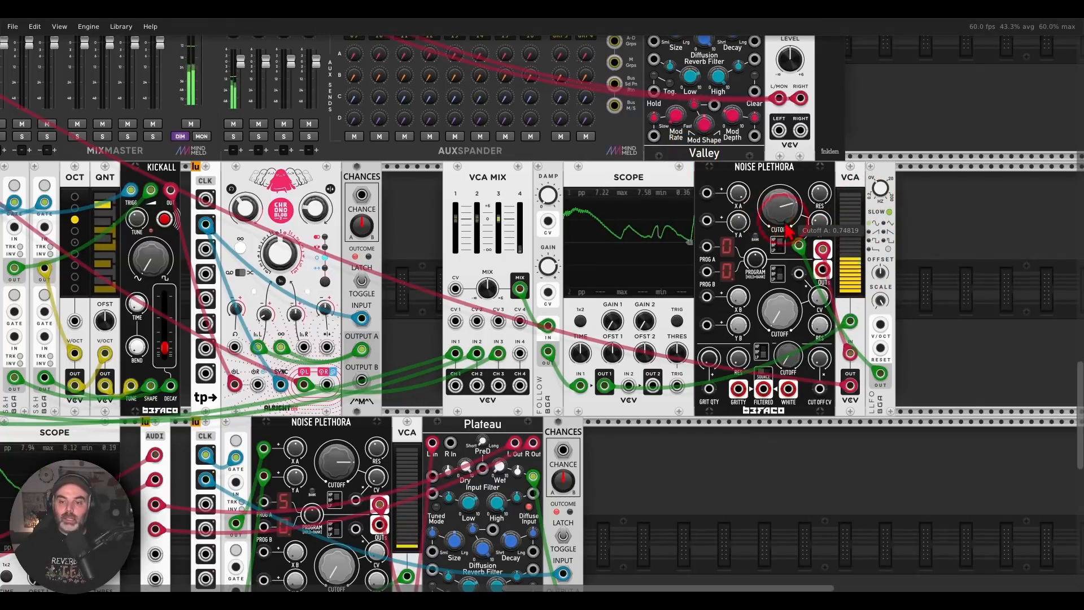
# - Unmute and solo the TEX1 channel in the MixMaster, and try the X A and cutoff knobs on the upper Noise Plethora
pyautogui.moveTo(411, 226); pyautogui.dragTo(937, 273)
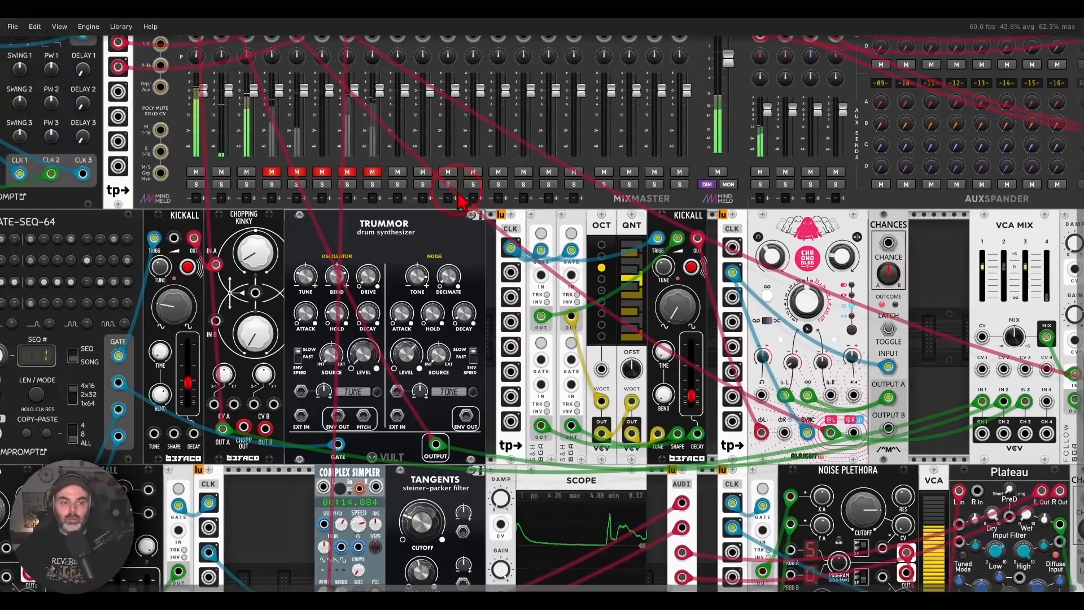
pyautogui.click(272, 184)
pyautogui.moveTo(948, 362); pyautogui.dragTo(294, 268)
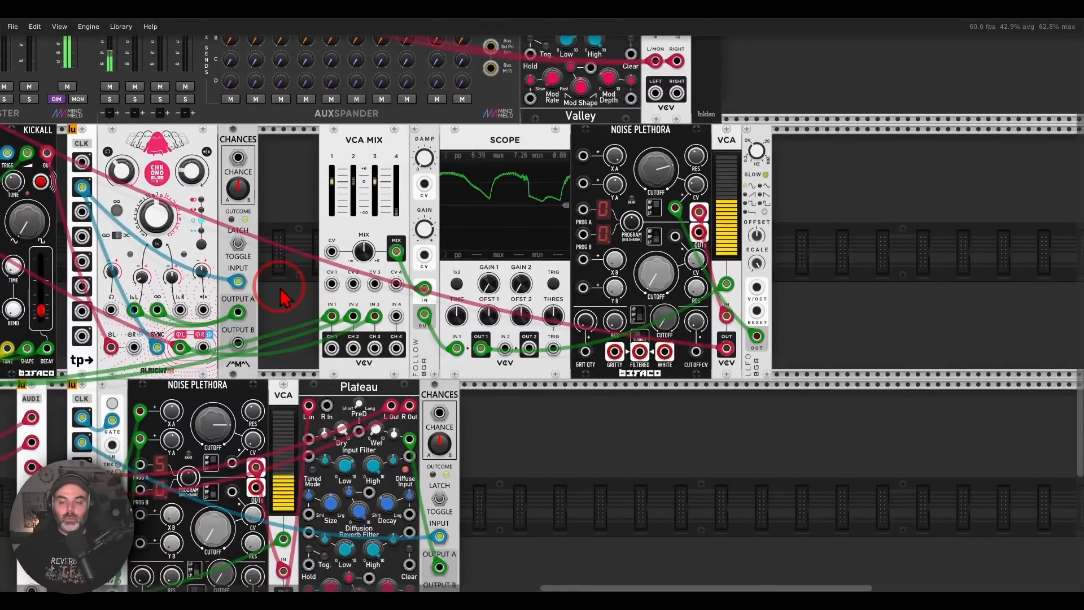
pyautogui.moveTo(615, 156); pyautogui.dragTo(614, 209)
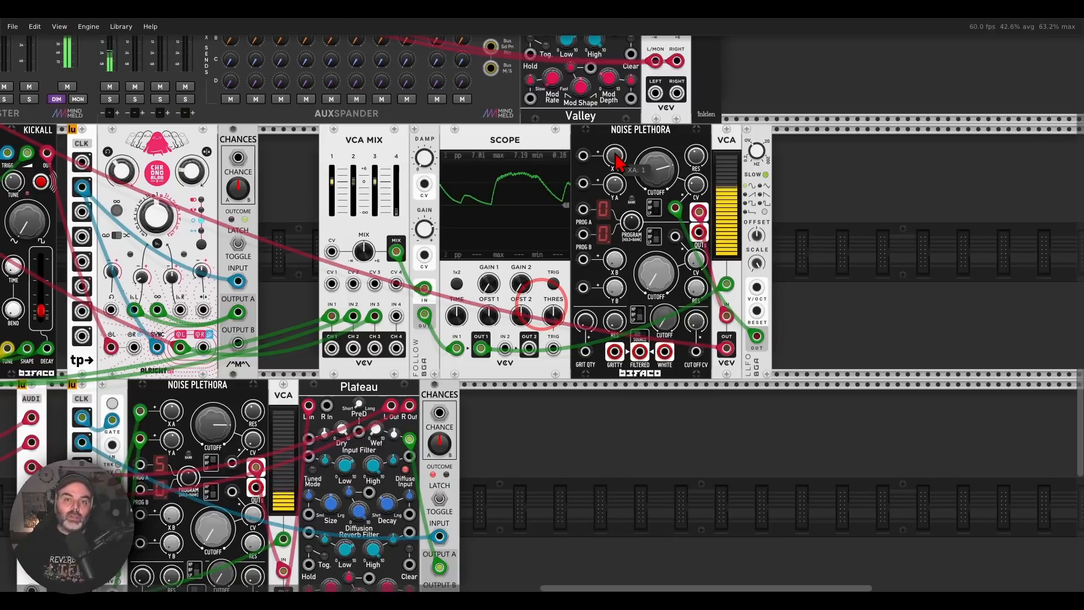
pyautogui.moveTo(665, 177); pyautogui.dragTo(666, 186)
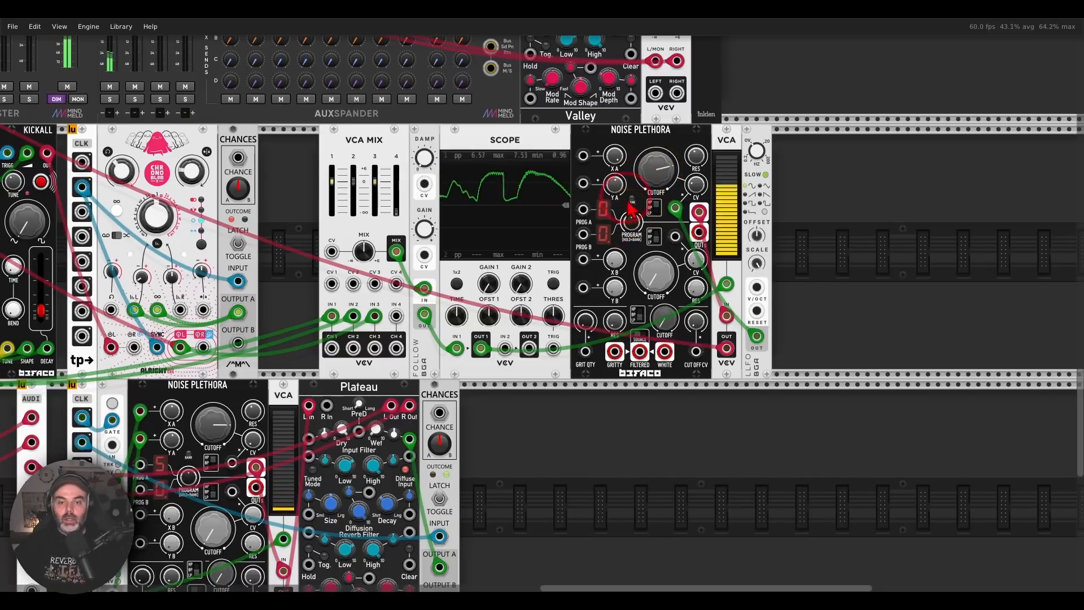
# - Try Program A of the upper Noise Plethora on the Bank 1 algorithm Rwalk_SineFMFlange with X A at 1 and Y A at 0
pyautogui.rightClick(633, 137)
pyautogui.moveTo(663, 284)
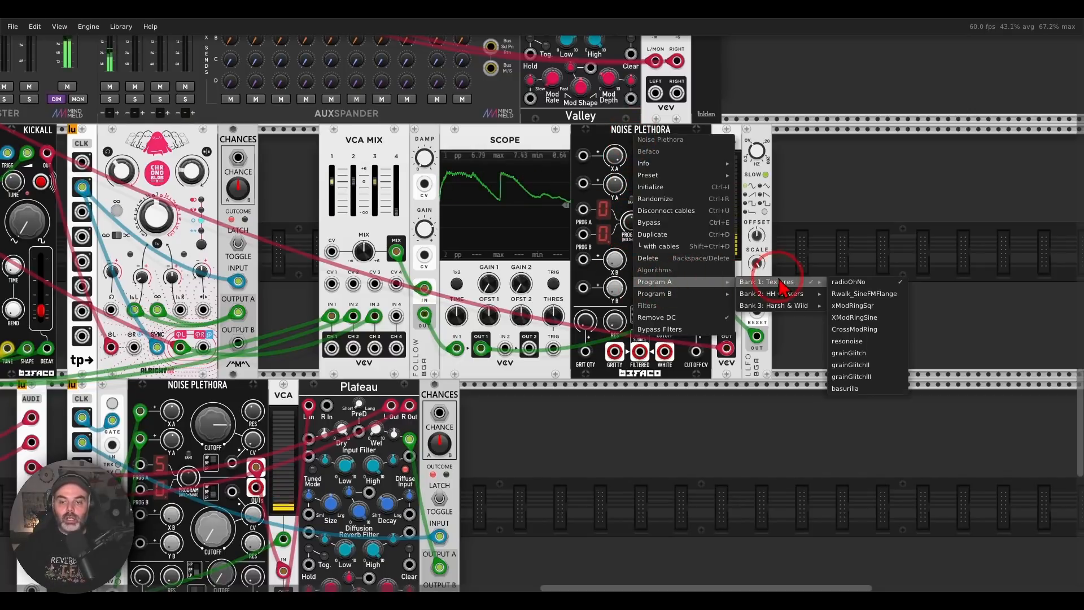
pyautogui.moveTo(768, 282)
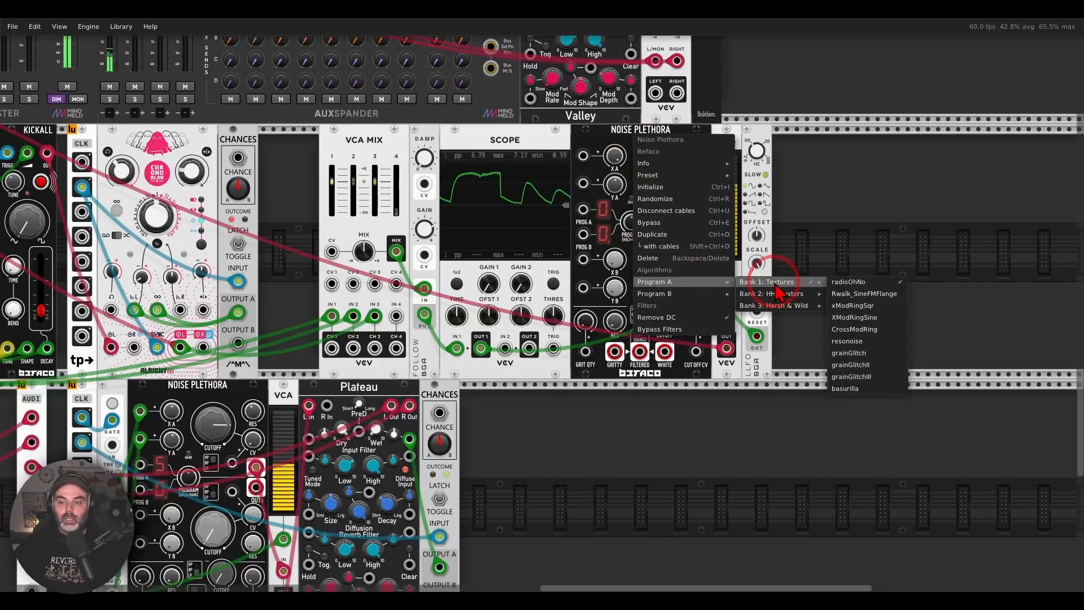
pyautogui.click(854, 294)
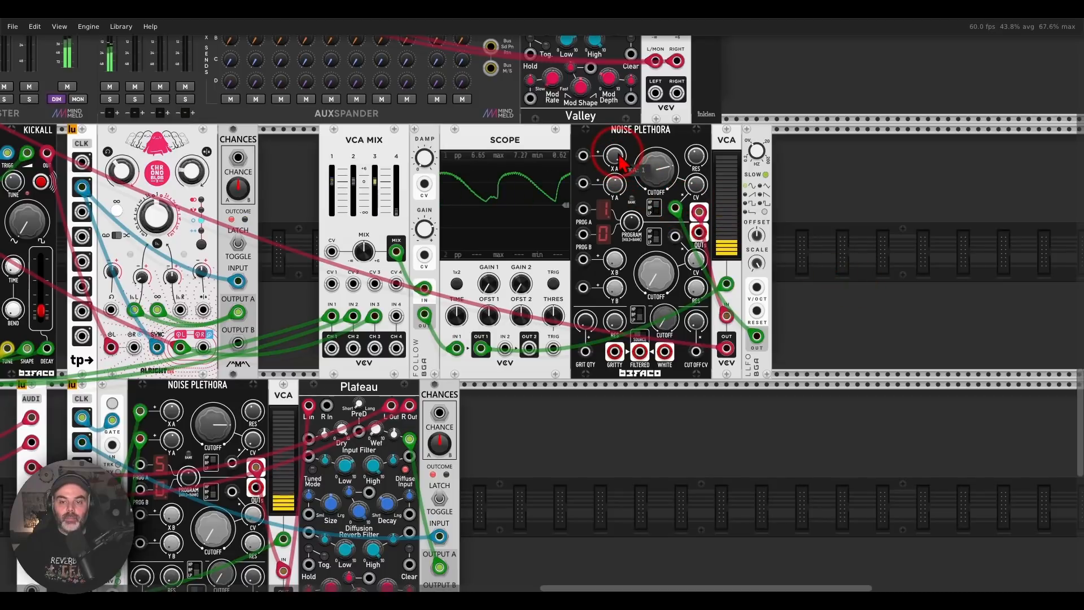
pyautogui.moveTo(615, 156); pyautogui.dragTo(615, 124)
pyautogui.moveTo(615, 186)
pyautogui.mouseDown()
pyautogui.moveTo(615, 164)
pyautogui.moveTo(615, 192)
pyautogui.mouseUp()
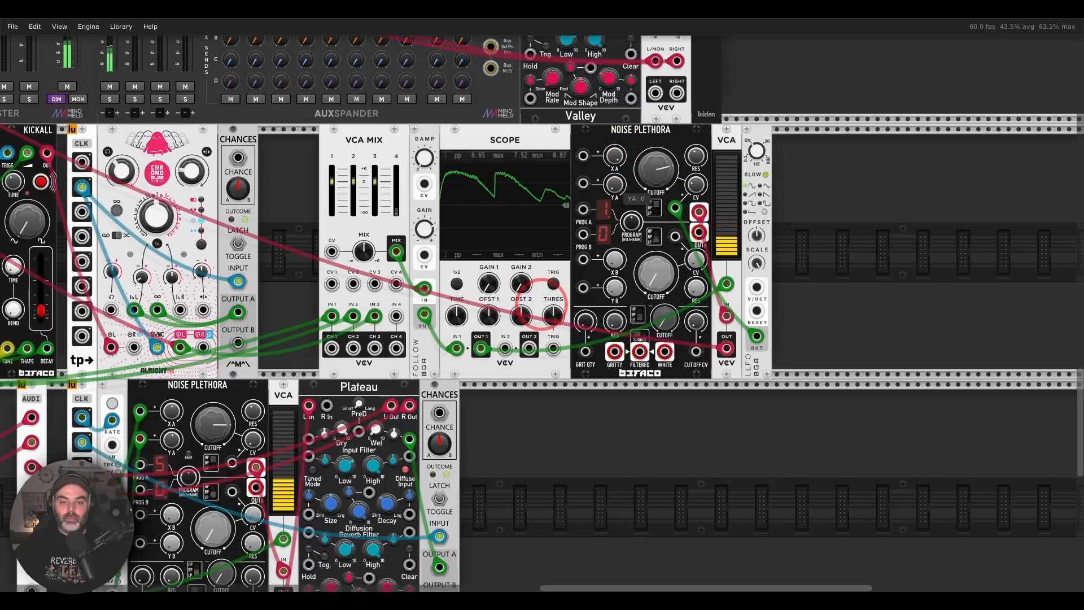
# - Turn off the solo on the MixMaster's TEX1 channel
pyautogui.moveTo(286, 169); pyautogui.dragTo(814, 238)
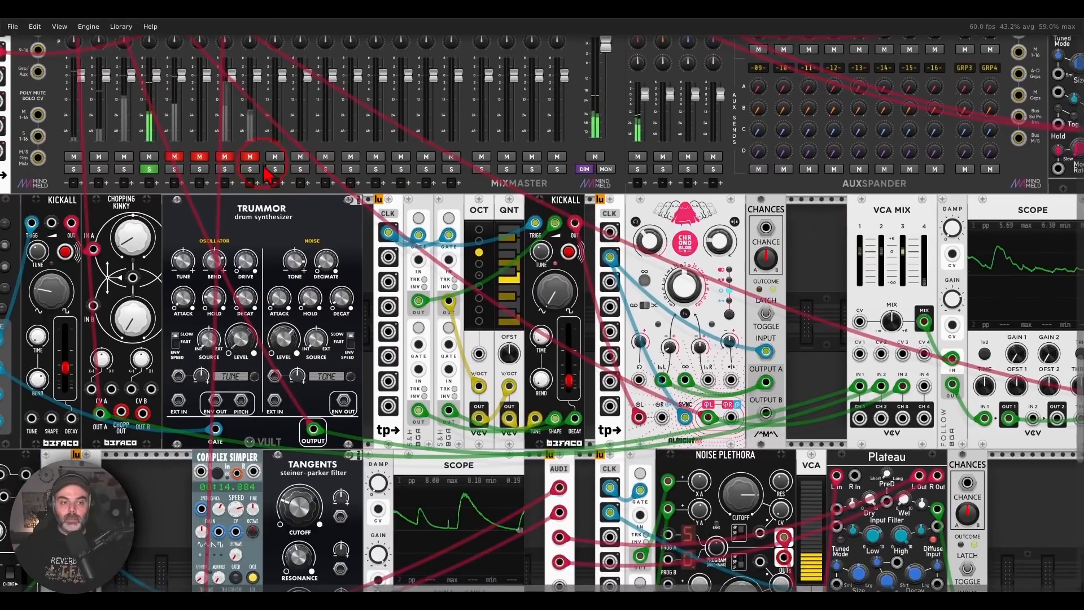
pyautogui.click(146, 169)
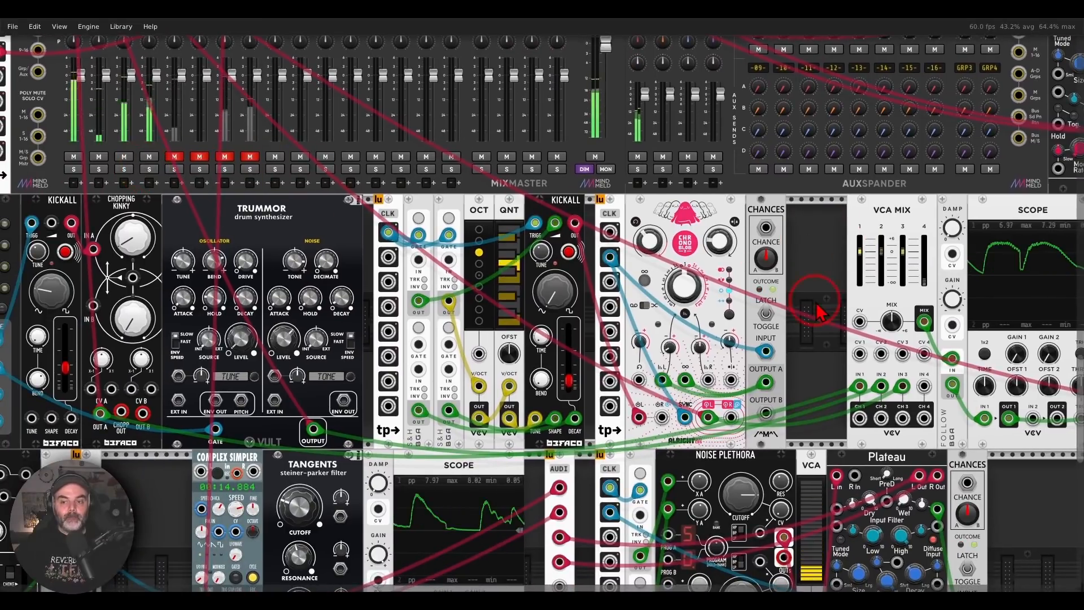
# - Switch Program A of the upper Noise Plethora to 3 and adjust X A and Y A, with Y A at about 0.306
pyautogui.moveTo(819, 305); pyautogui.dragTo(304, 235)
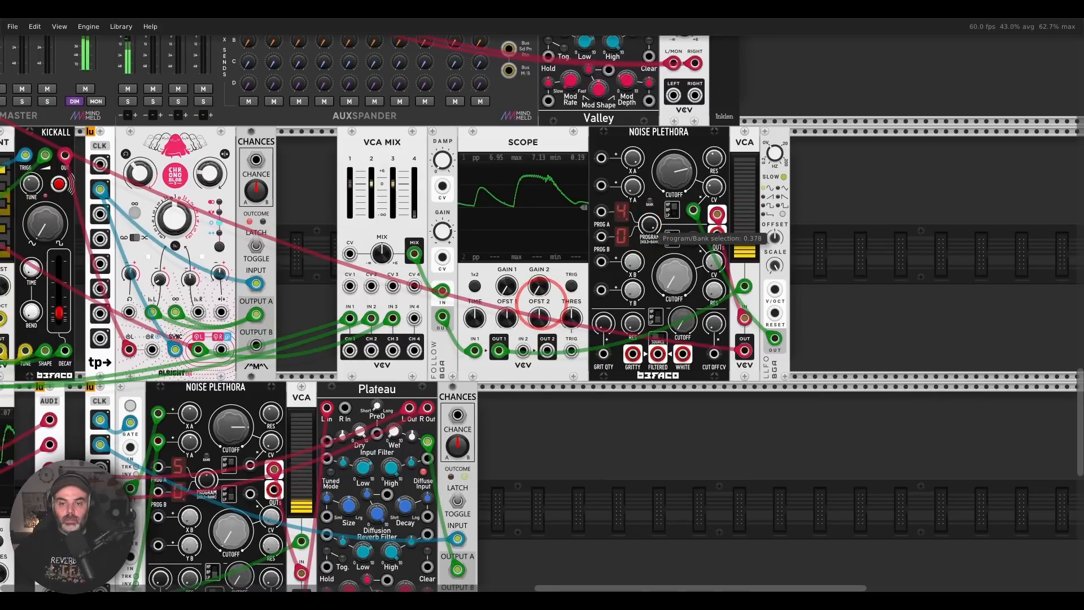
pyautogui.moveTo(649, 224); pyautogui.dragTo(649, 249)
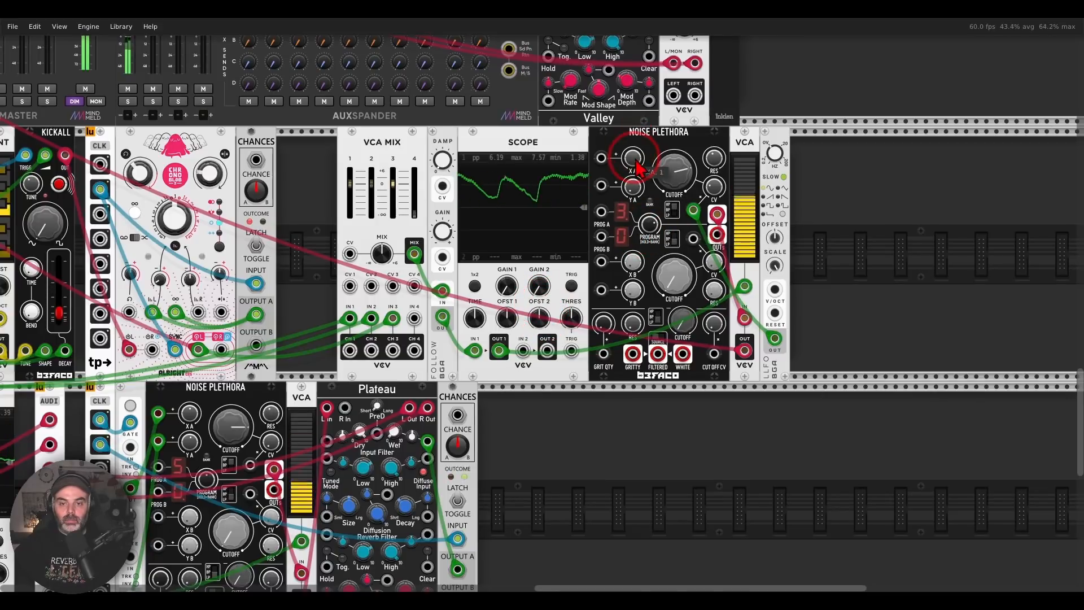
pyautogui.moveTo(634, 163); pyautogui.dragTo(542, 307)
pyautogui.moveTo(633, 187); pyautogui.dragTo(541, 314)
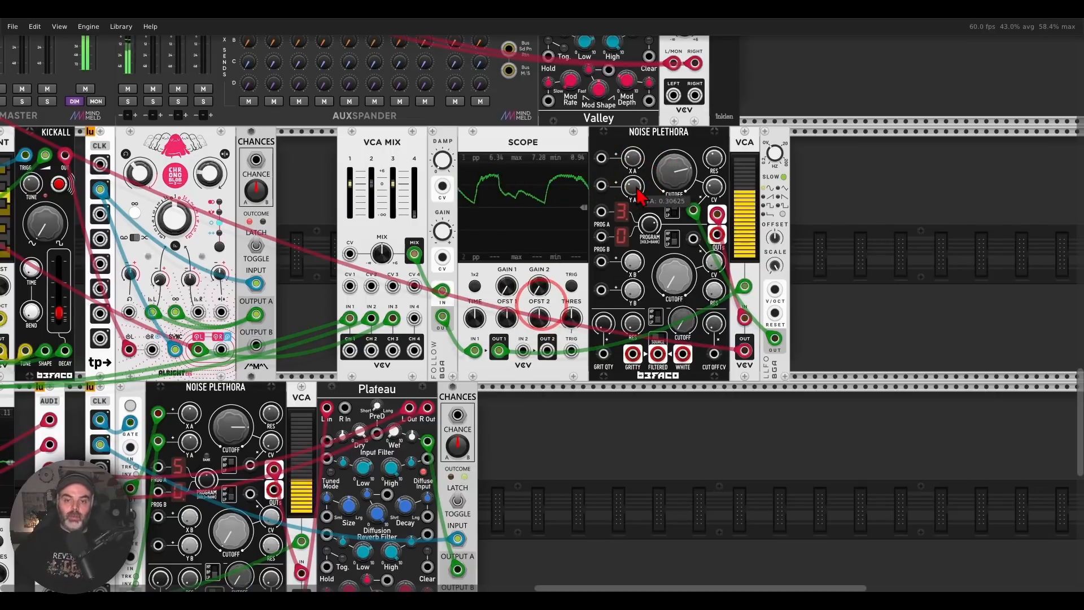
# - Mute the TEX1 channel in the MixMaster and unmute it again to compare the mix with and without it
pyautogui.moveTo(307, 184); pyautogui.dragTo(887, 273)
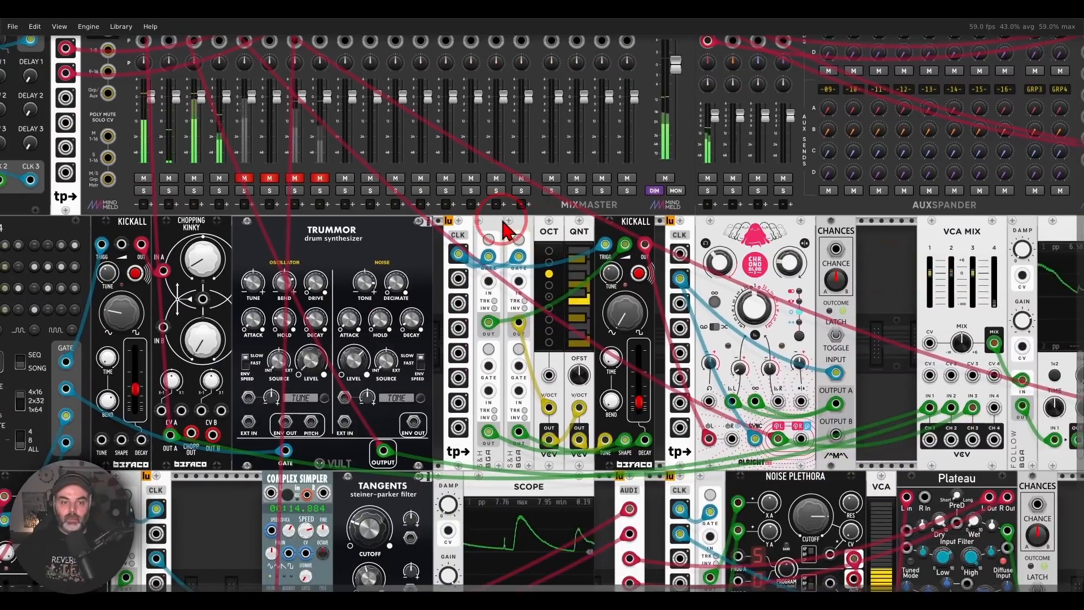
pyautogui.moveTo(504, 229); pyautogui.dragTo(788, 330)
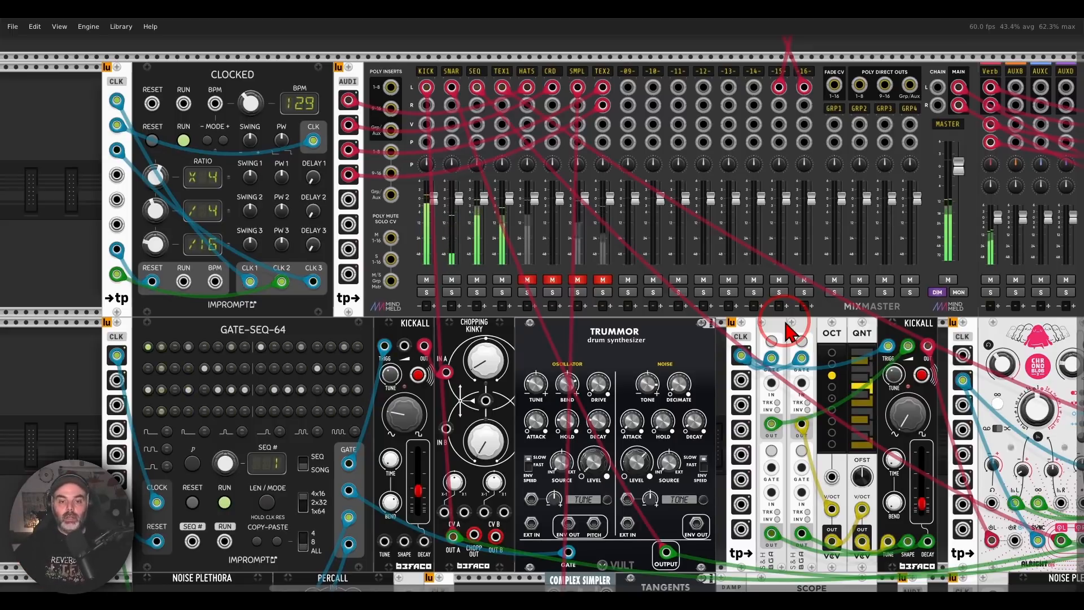
pyautogui.click(503, 280)
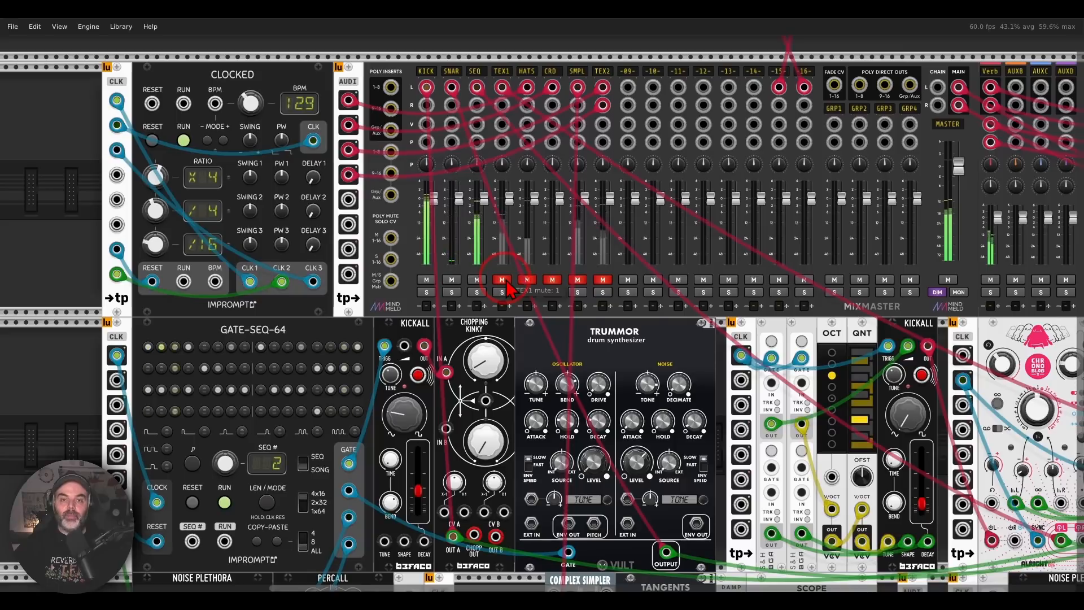
pyautogui.click(503, 279)
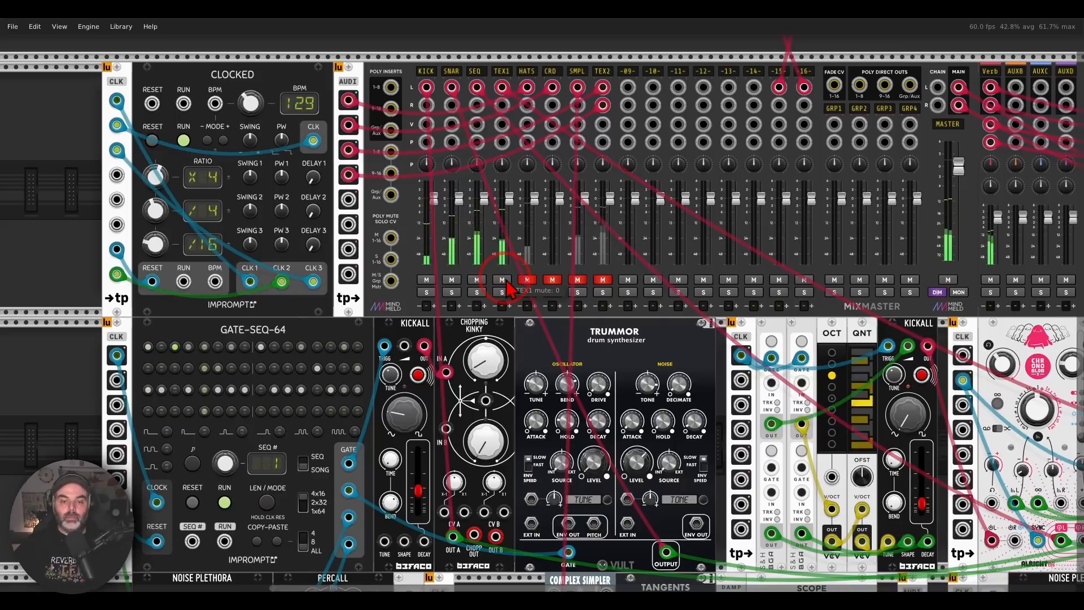
# - Examine the Percall module with its Noise Plethora inputs and the Gate-Seq-64 gates that trigger it
pyautogui.scroll(-10, 511, 358)
pyautogui.hscroll(-3, 511, 359)
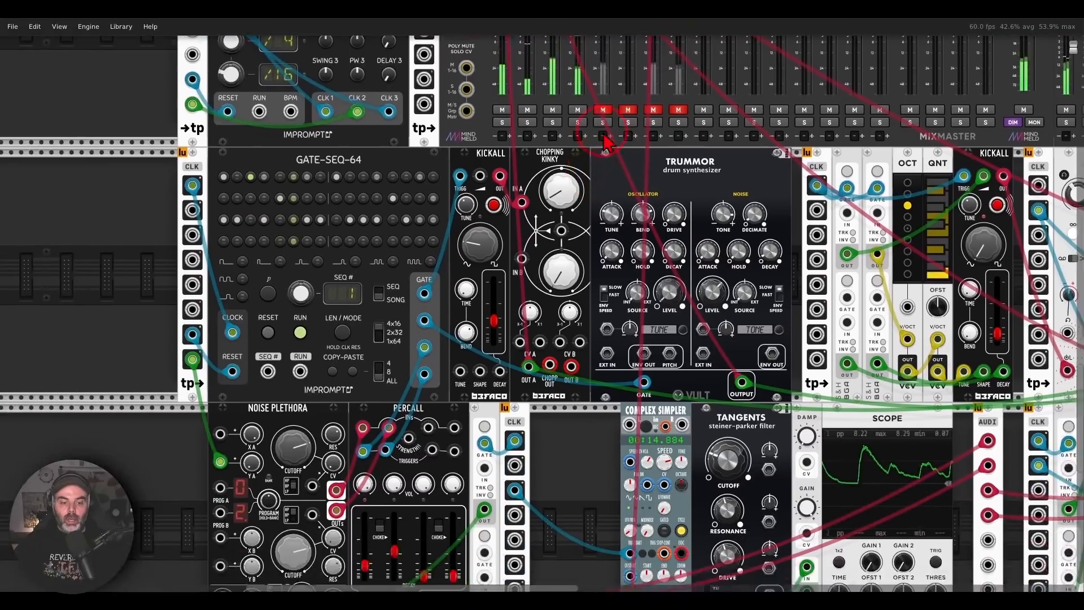
pyautogui.scroll(-1, 579, 310)
pyautogui.scroll(-1, 576, 300)
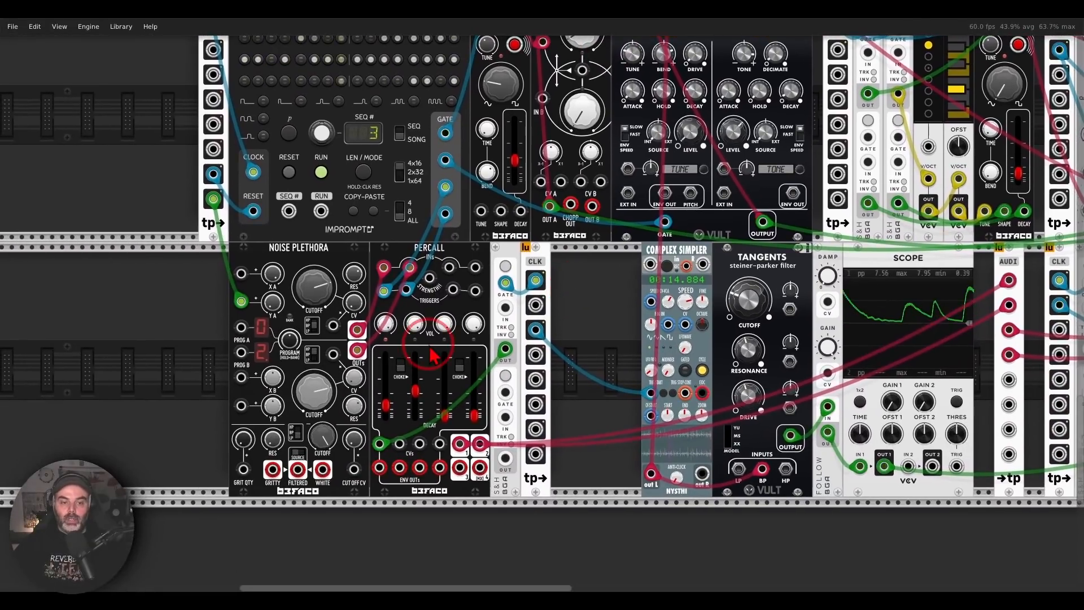
pyautogui.moveTo(374, 315)
pyautogui.mouseDown()
pyautogui.moveTo(340, 311)
pyautogui.moveTo(346, 376)
pyautogui.moveTo(384, 353)
pyautogui.moveTo(373, 316)
pyautogui.mouseUp()
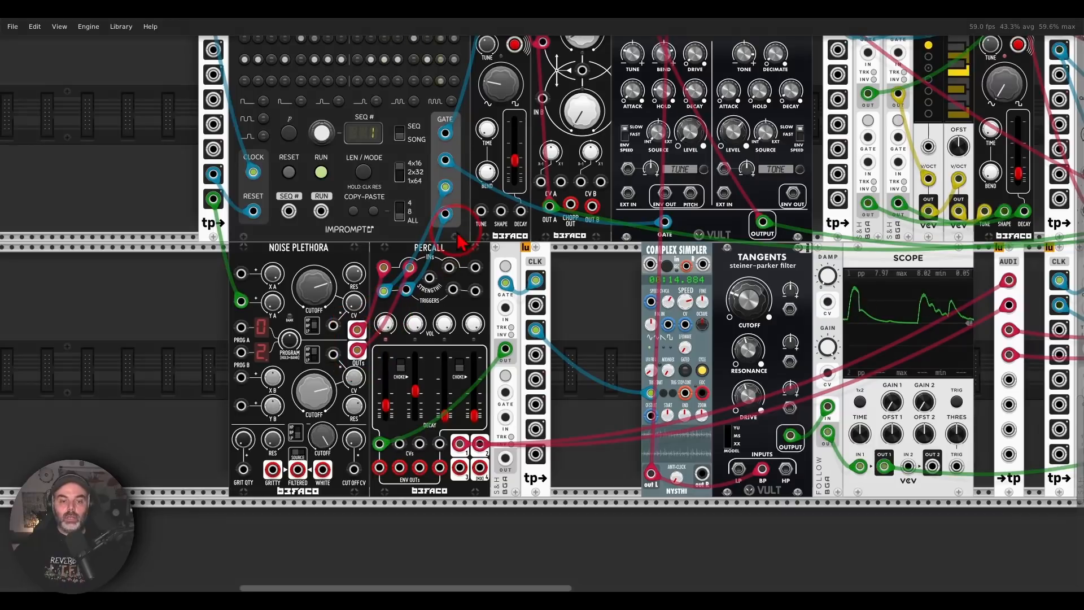
pyautogui.moveTo(458, 232)
pyautogui.mouseDown()
pyautogui.moveTo(430, 230)
pyautogui.moveTo(416, 272)
pyautogui.moveTo(456, 239)
pyautogui.mouseUp()
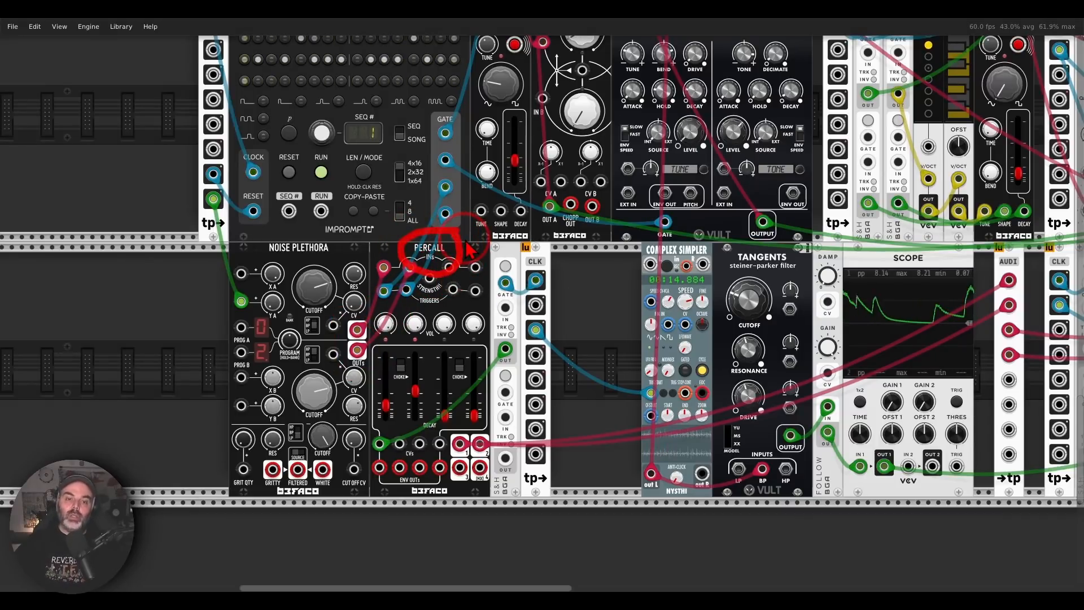
# - Unmute the HATS and CRD channels in the MixMaster and locate the Complex Simpler module
pyautogui.scroll(5, 592, 283)
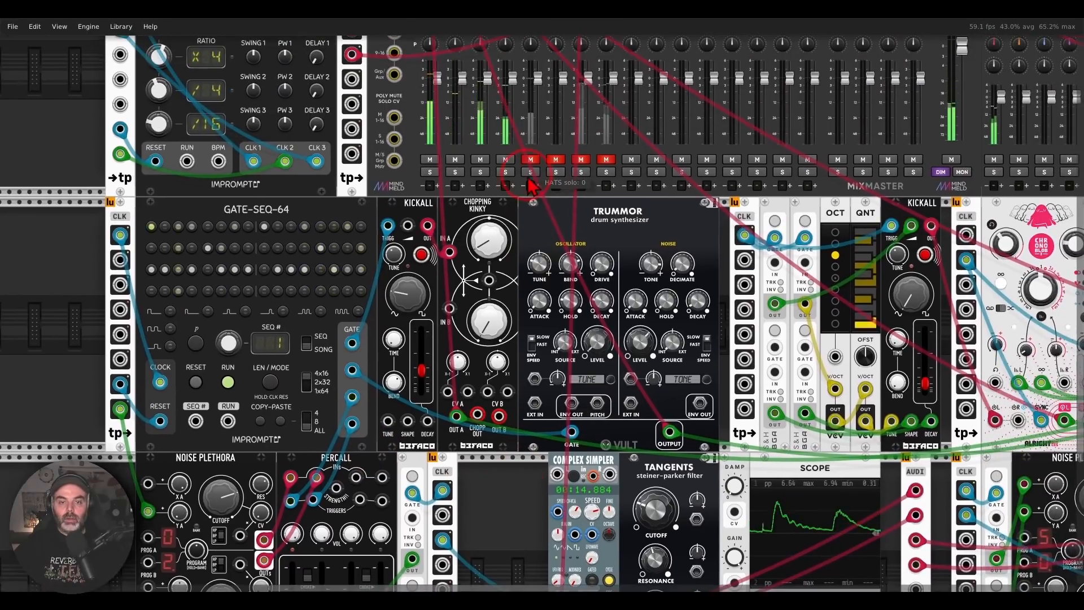
pyautogui.scroll(-5, 539, 231)
pyautogui.hscroll(-2, 539, 231)
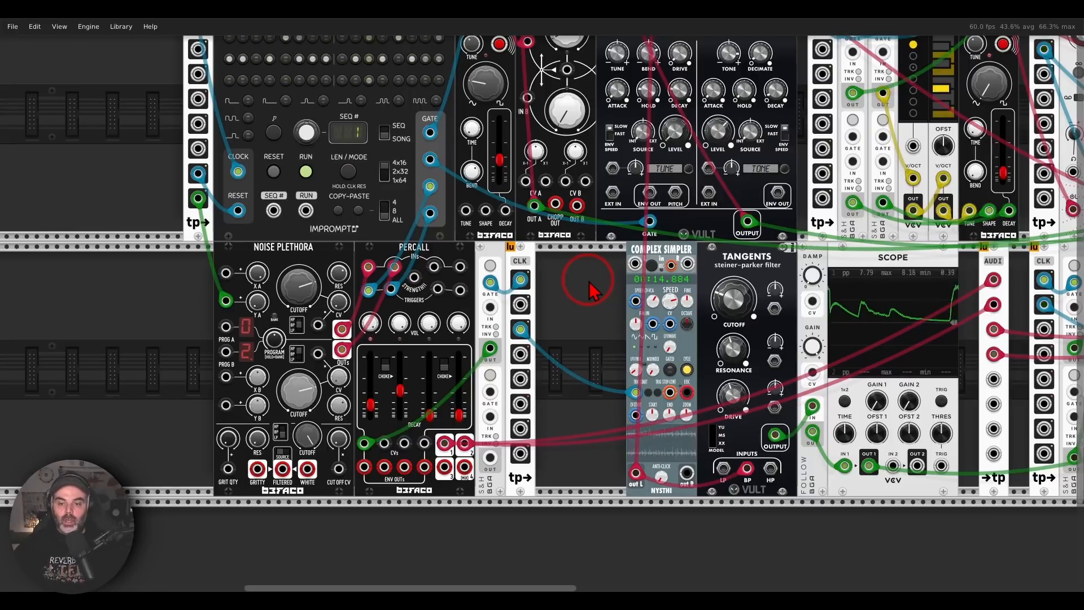
pyautogui.moveTo(588, 282); pyautogui.dragTo(517, 229)
pyautogui.moveTo(619, 193)
pyautogui.mouseDown()
pyautogui.moveTo(552, 208)
pyautogui.moveTo(633, 229)
pyautogui.mouseUp()
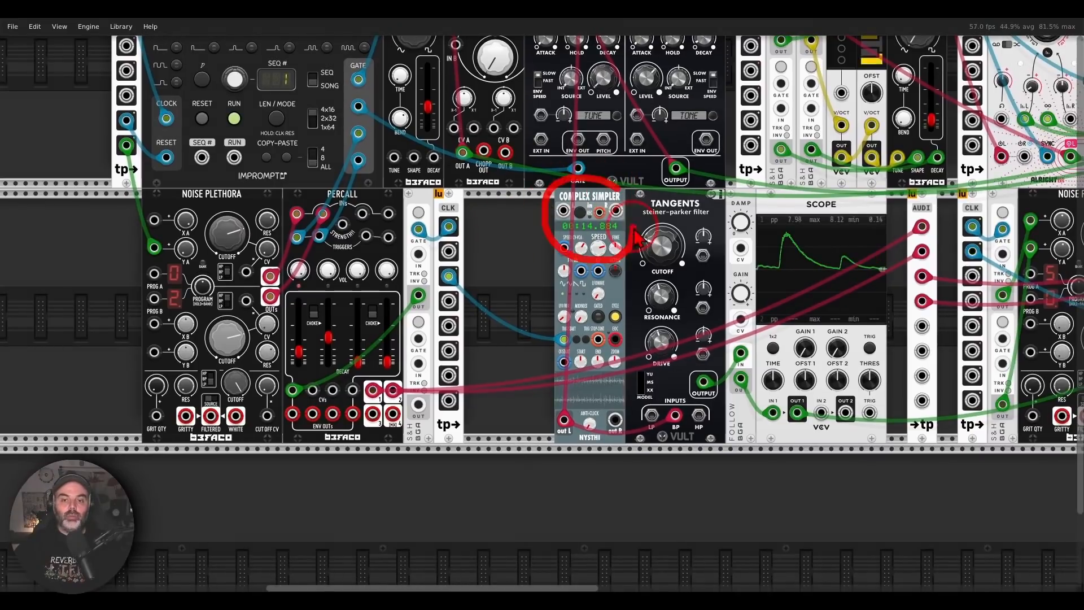
# - Unmute and solo the SMPL channel, and inspect where Complex Simpler's left output is patched
pyautogui.scroll(5, 616, 220)
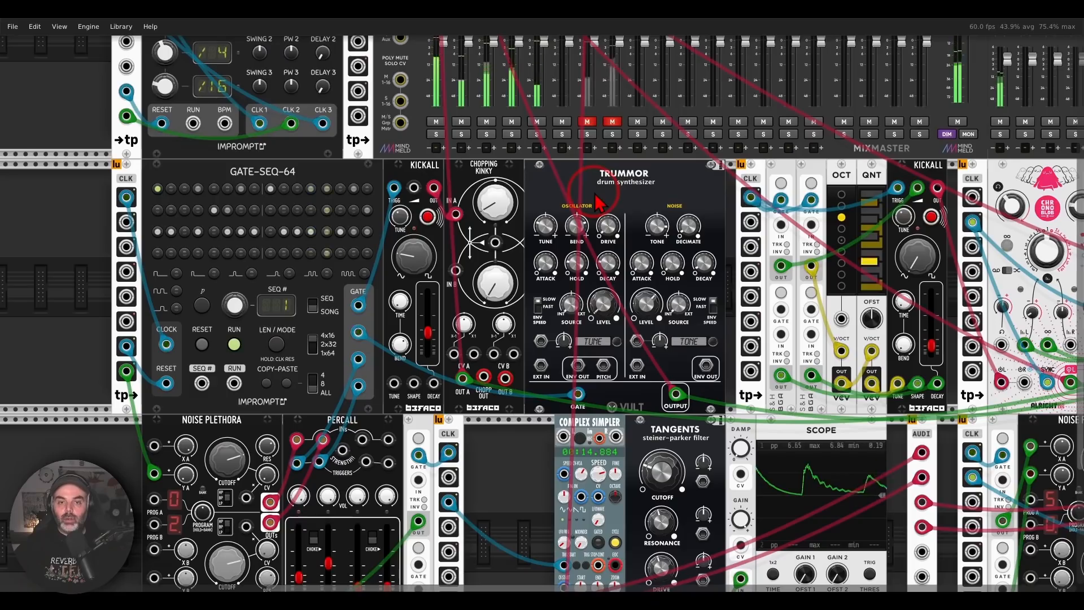
pyautogui.scroll(2, 599, 201)
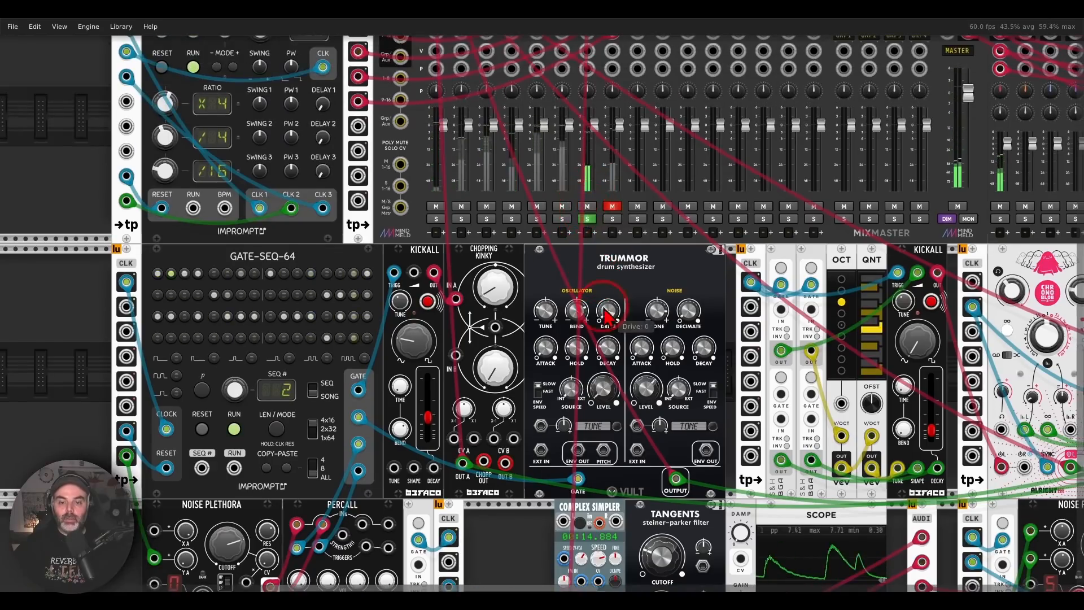
pyautogui.scroll(-10, 605, 311)
pyautogui.moveTo(529, 339); pyautogui.dragTo(356, 284)
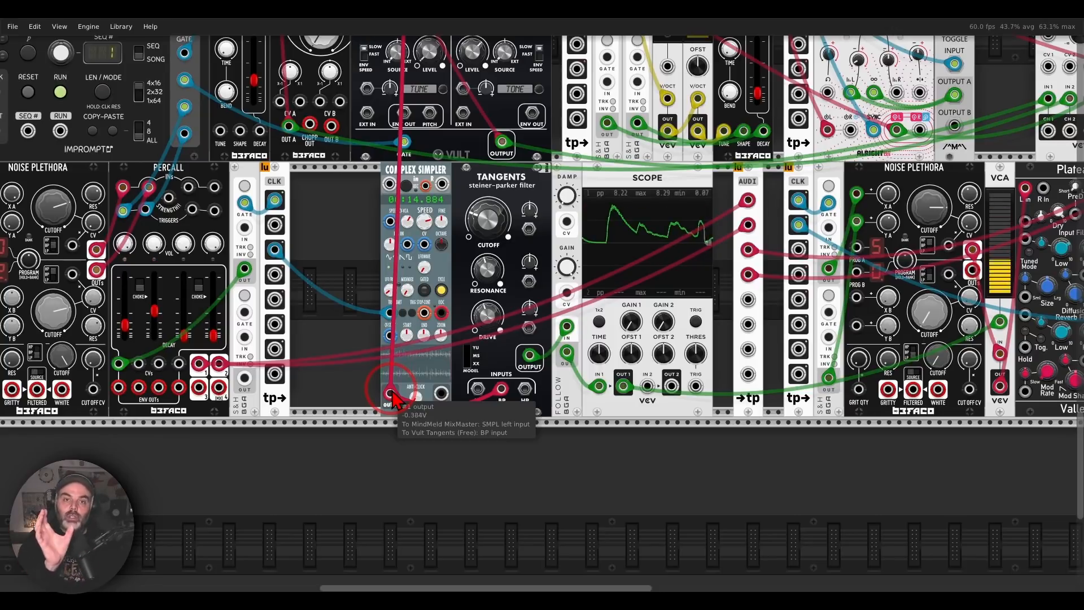
# - Trace Complex Simpler's left output through the Tangents filter into the envelope follower and examine the resulting signal on the scope
pyautogui.moveTo(391, 395); pyautogui.dragTo(525, 360)
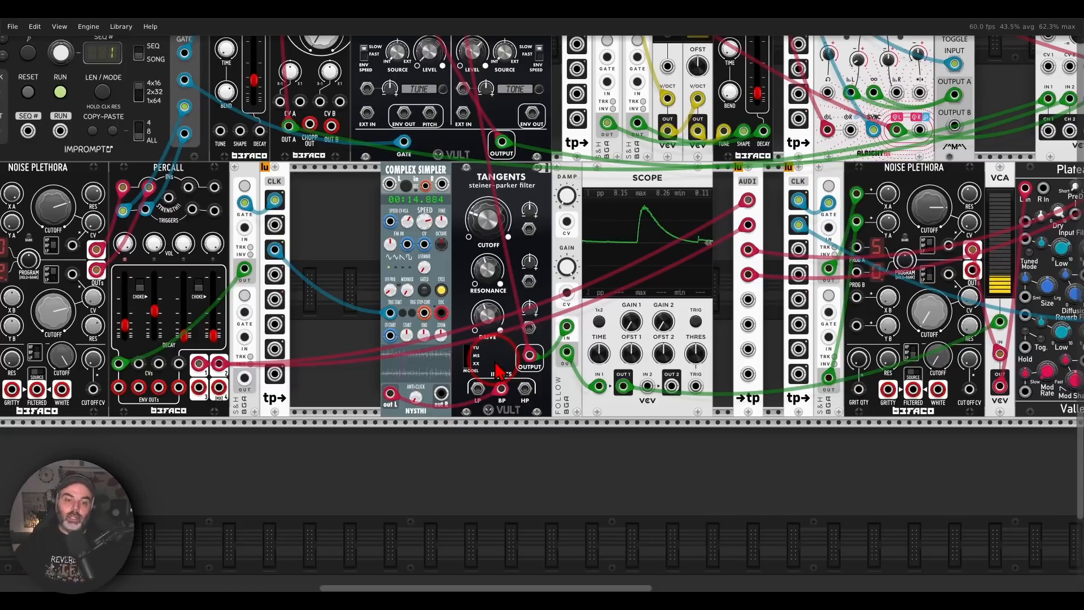
pyautogui.moveTo(486, 220)
pyautogui.mouseDown()
pyautogui.moveTo(486, 175)
pyautogui.moveTo(486, 220)
pyautogui.mouseUp()
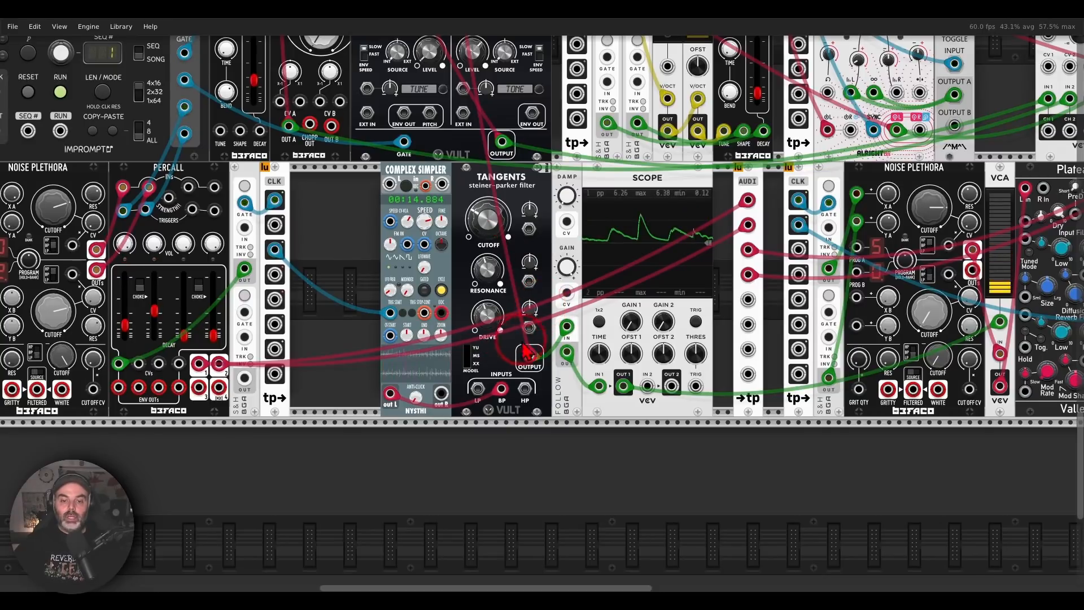
pyautogui.moveTo(520, 343); pyautogui.dragTo(558, 307)
pyautogui.moveTo(538, 306)
pyautogui.mouseDown()
pyautogui.moveTo(558, 299)
pyautogui.moveTo(562, 318)
pyautogui.mouseUp()
pyautogui.moveTo(590, 206); pyautogui.dragTo(708, 279)
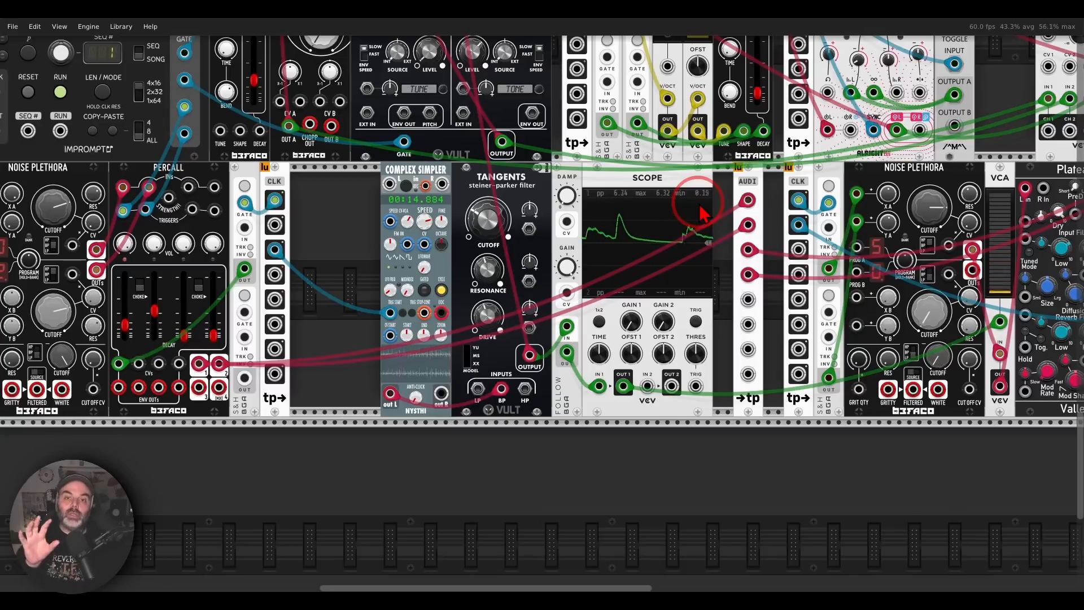
# - Mute the SMPL channel and turn off its solo, and unmute and solo the TEX2 channel in the MixMaster
pyautogui.hscroll(5, 700, 214)
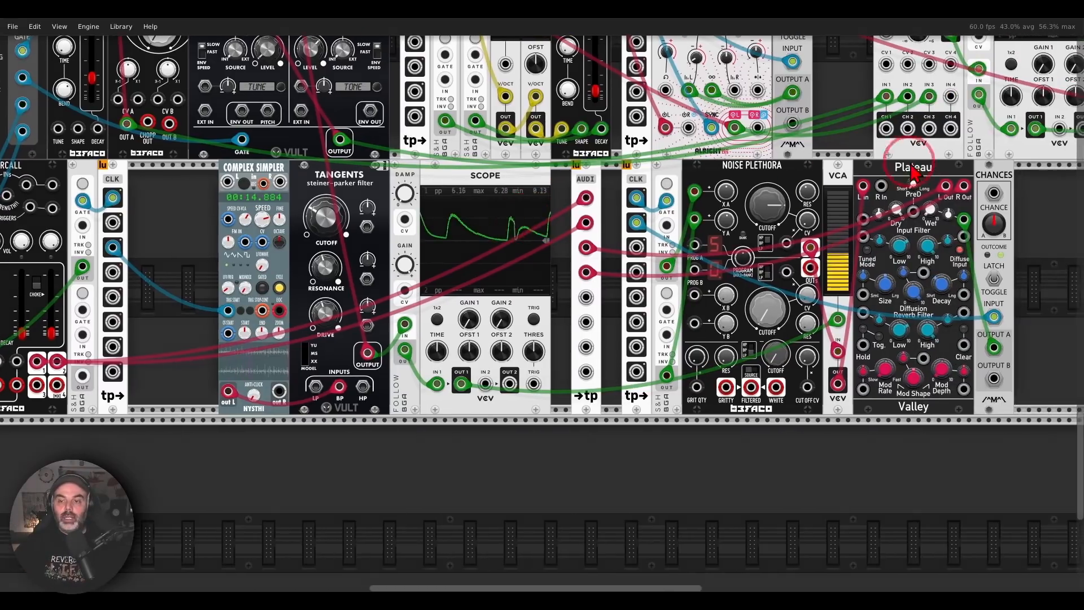
pyautogui.scroll(12, 847, 215)
pyautogui.hscroll(-9, 847, 215)
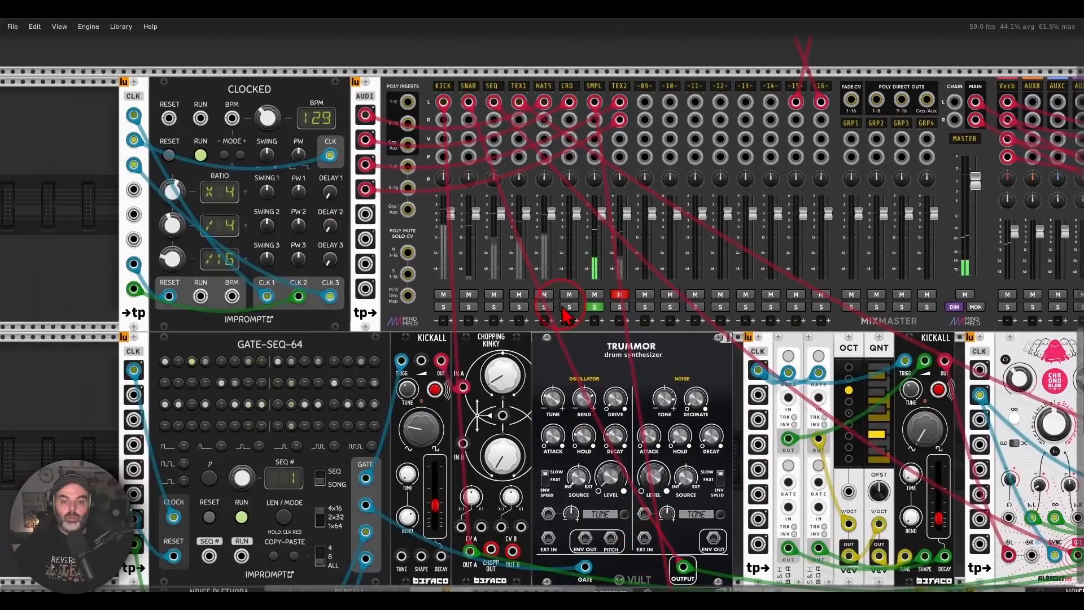
pyautogui.click(596, 295)
pyautogui.click(622, 308)
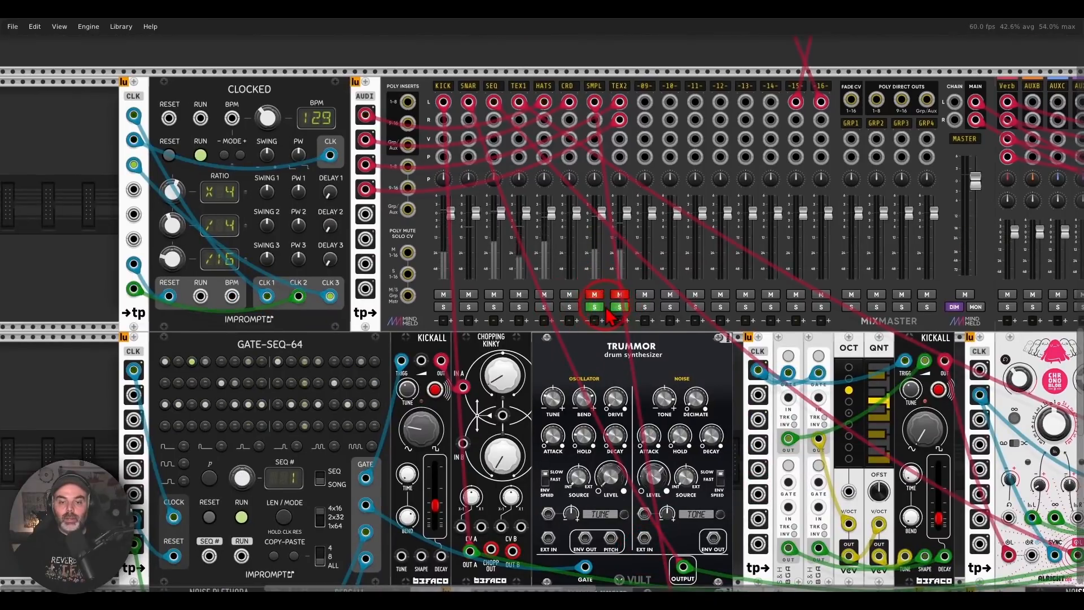
pyautogui.click(597, 308)
pyautogui.click(622, 296)
# - Examine the TEX2 voice's Noise Plethora, VCA, Plateau and Chances modules together with the follower fed by Tangents
pyautogui.scroll(-9, 746, 438)
pyautogui.hscroll(15, 746, 438)
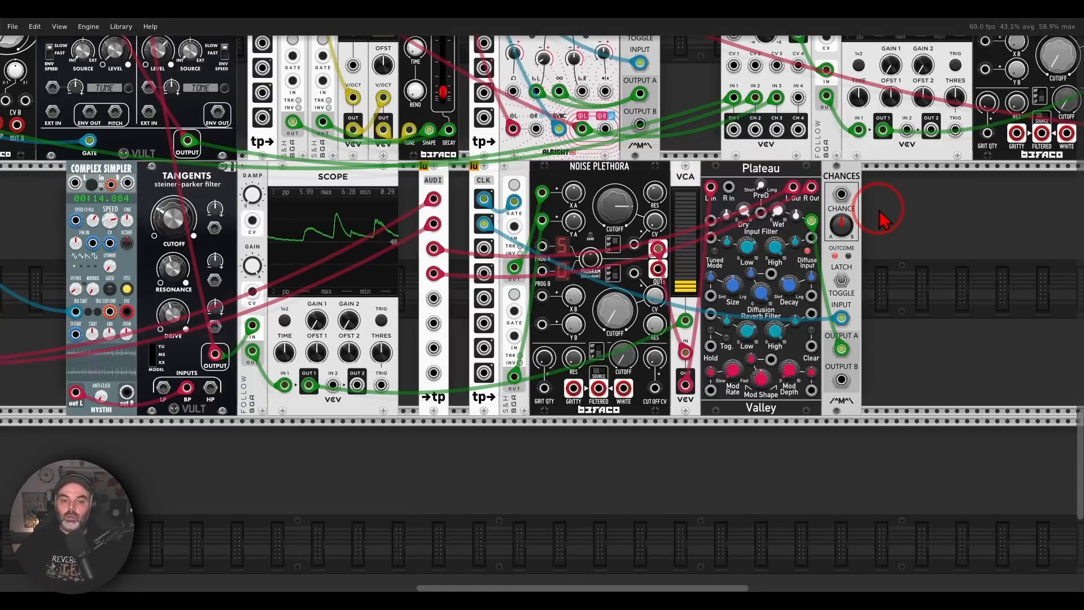
pyautogui.moveTo(884, 219); pyautogui.dragTo(962, 191)
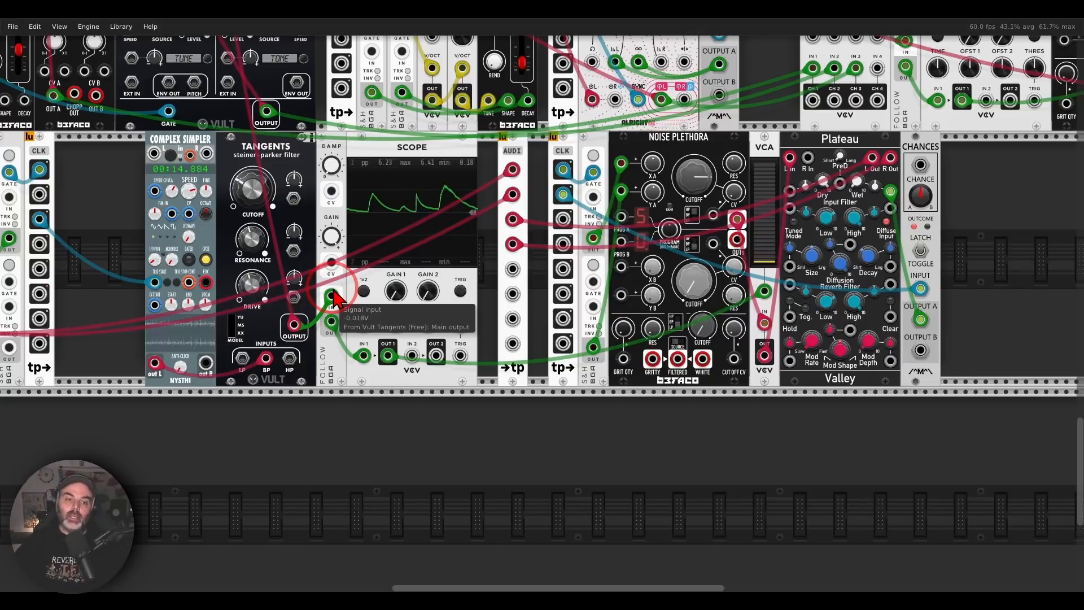
# - Turn off the solo on the TEX2 channel in the MixMaster to hear it within the full mix
pyautogui.moveTo(249, 164); pyautogui.dragTo(589, 568)
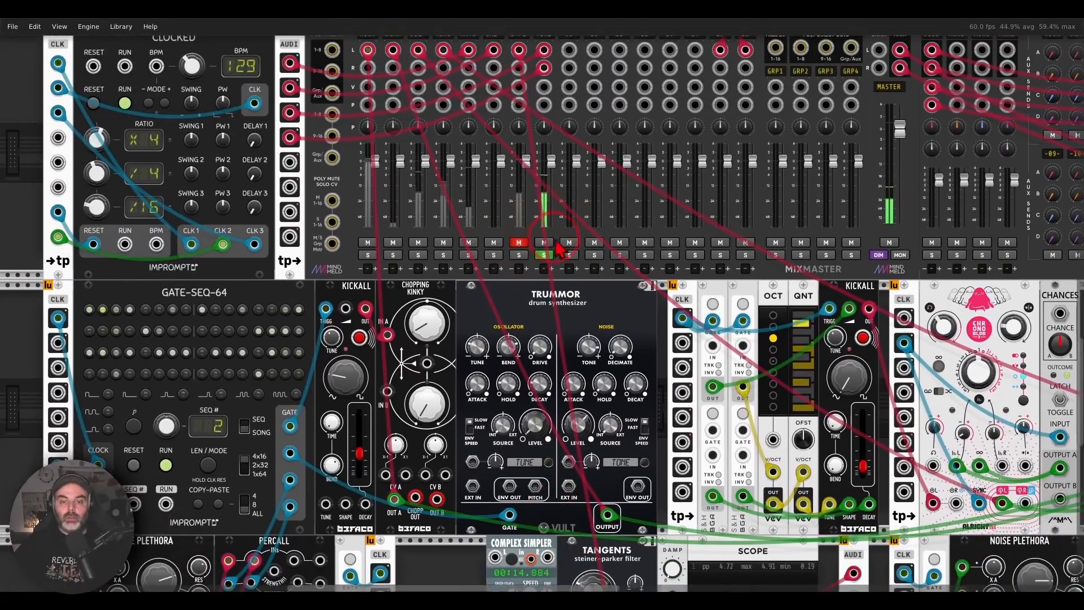
pyautogui.click(543, 254)
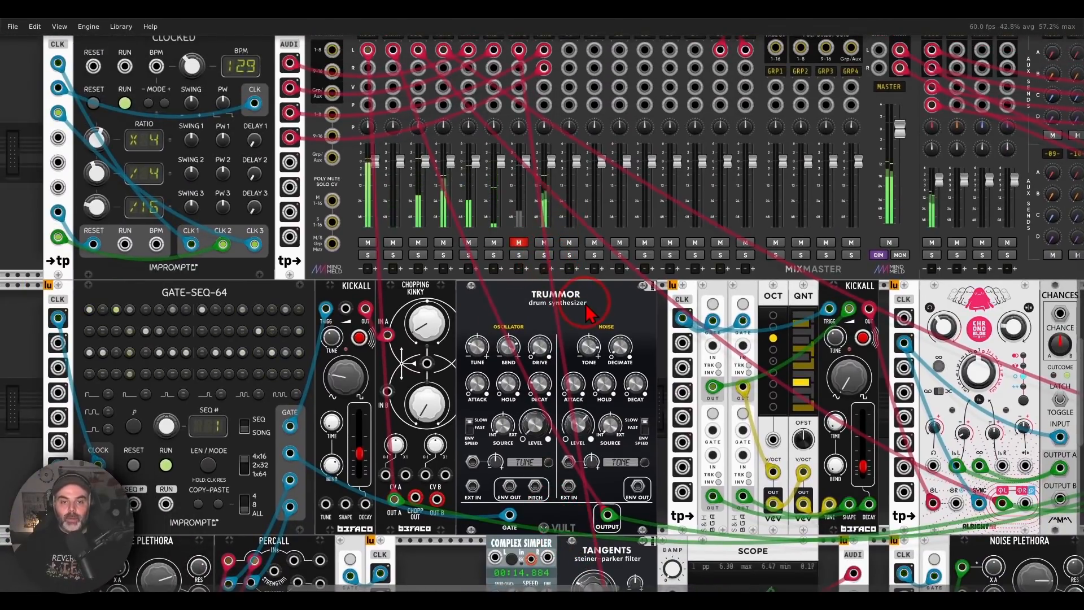
pyautogui.moveTo(588, 314); pyautogui.dragTo(610, 355)
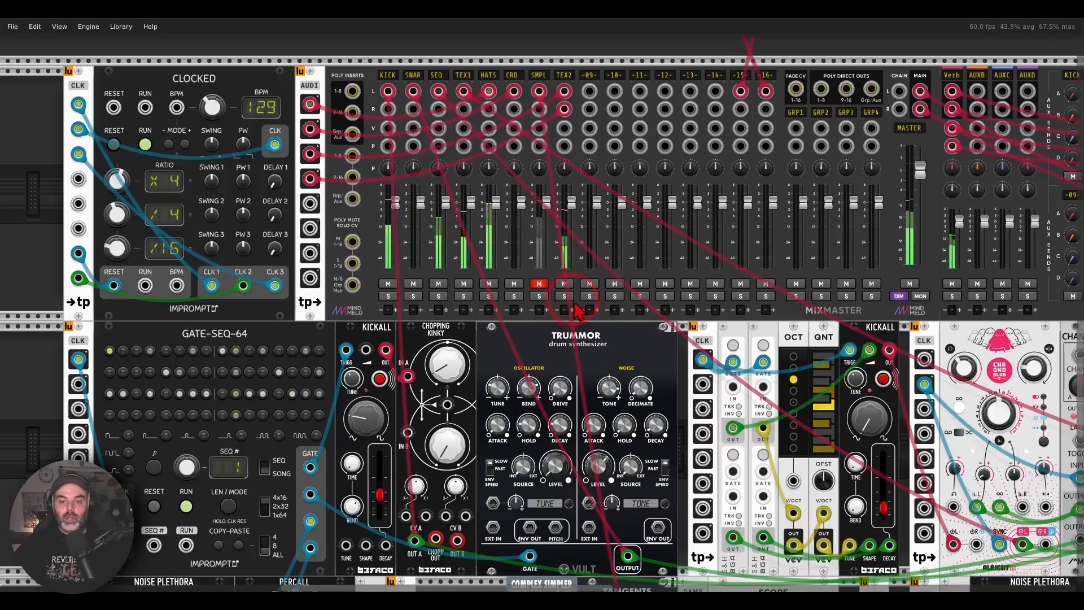
# - Mute the TEX2 and TEX1 channels and unmute both again to compare the mix with and without them
pyautogui.click(564, 284)
pyautogui.click(464, 284)
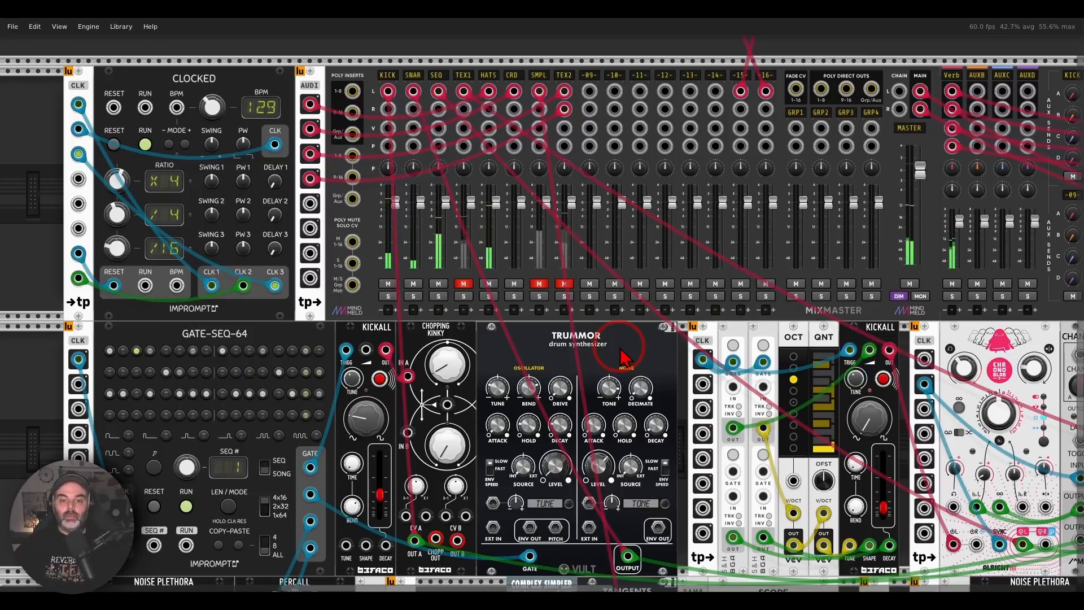
pyautogui.click(464, 283)
pyautogui.click(565, 283)
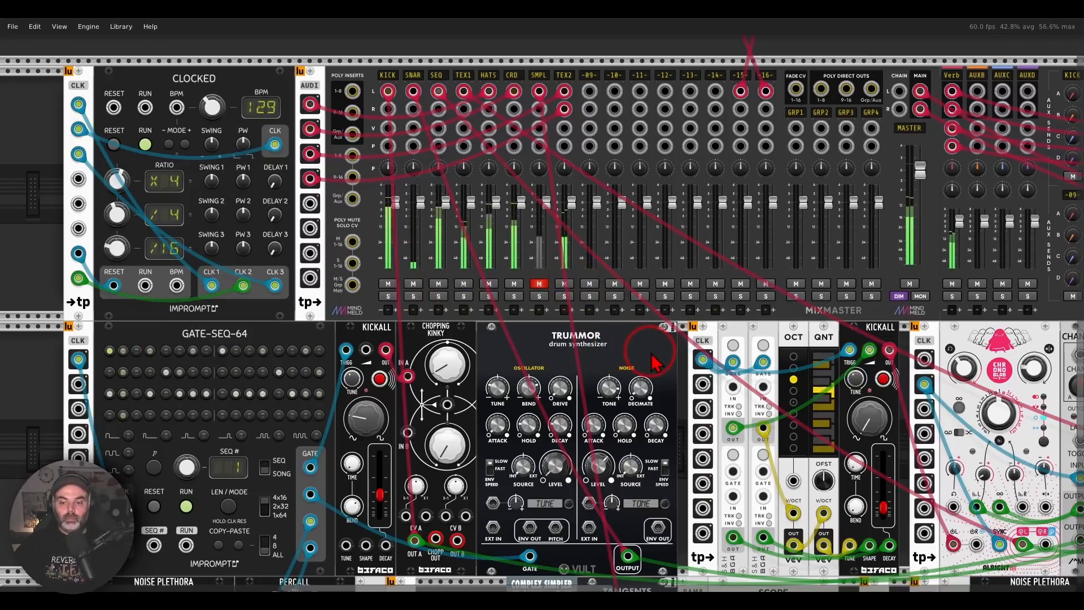
# - Bring all three rows of the patch into view at once for an overview
pyautogui.scroll(-5, 629, 375)
pyautogui.scroll(-5, 629, 376)
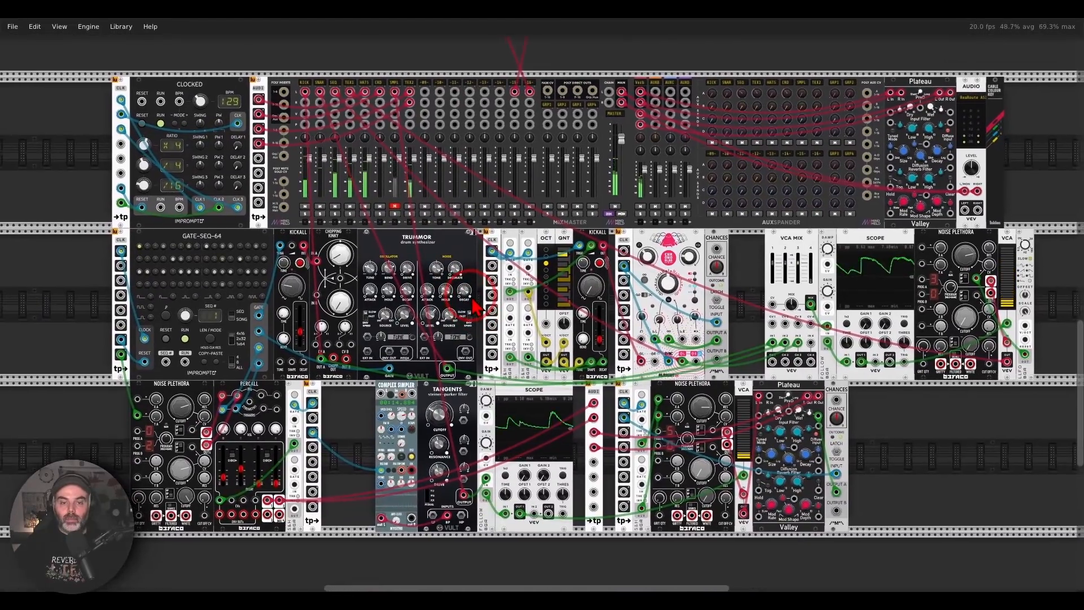
pyautogui.moveTo(472, 298); pyautogui.dragTo(499, 299)
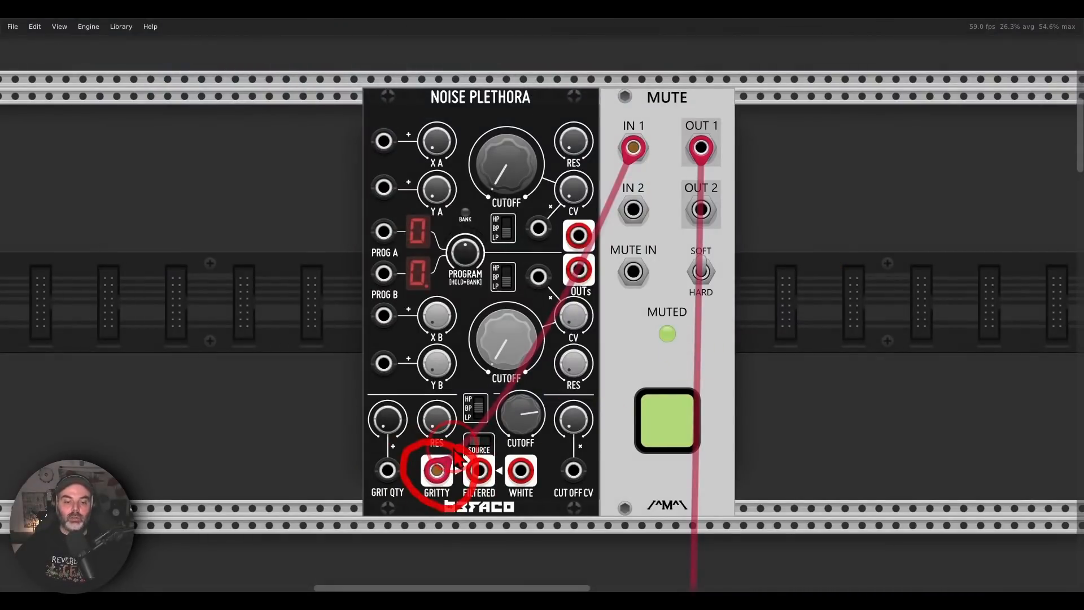
# - Unmute the Noise Plethora's gritty output and sweep Grit Quantity up to about 0.98
pyautogui.click(648, 428)
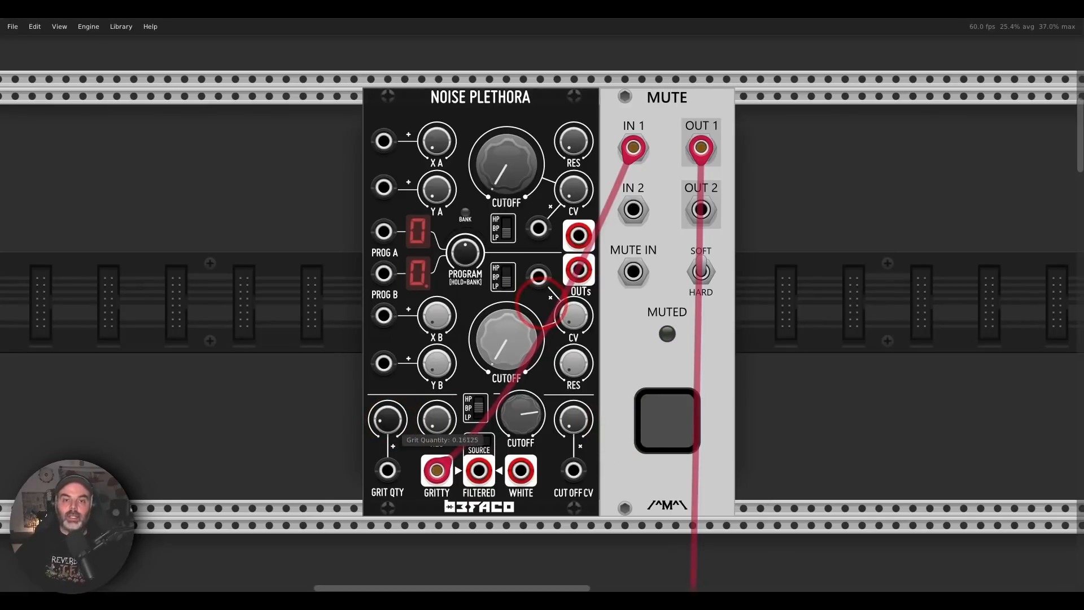
pyautogui.moveTo(391, 423); pyautogui.dragTo(391, 416)
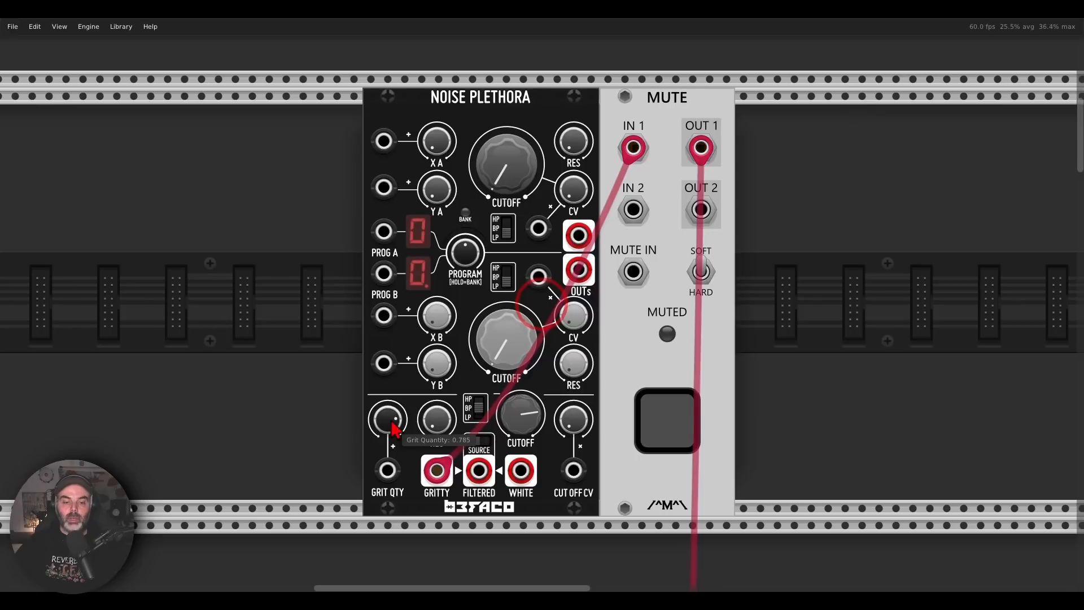
pyautogui.moveTo(390, 421); pyautogui.dragTo(390, 420)
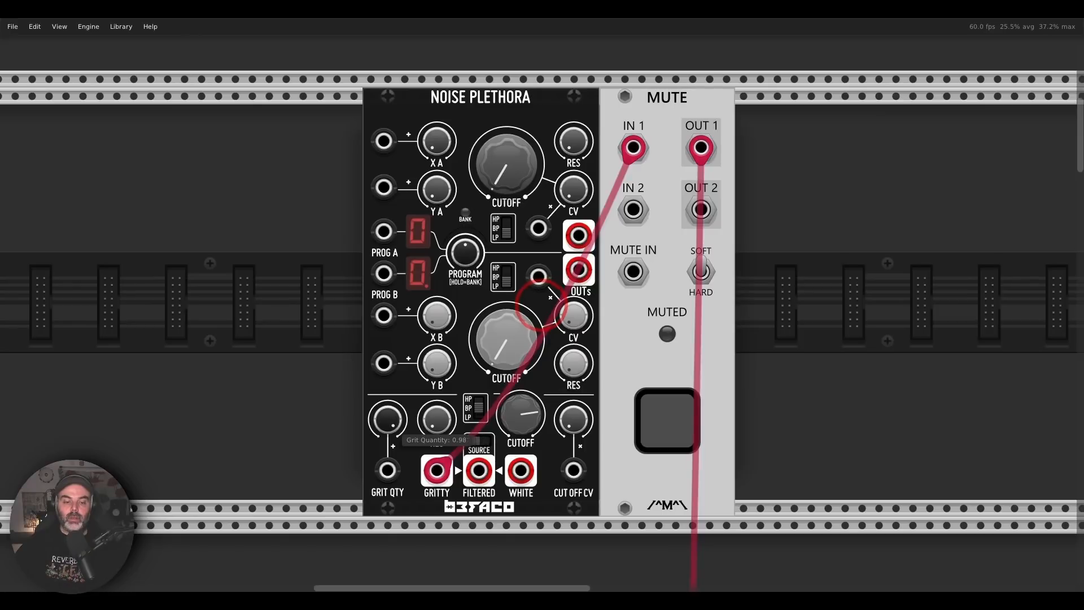
pyautogui.moveTo(553, 391)
pyautogui.mouseDown()
pyautogui.moveTo(448, 389)
pyautogui.moveTo(527, 445)
pyautogui.moveTo(536, 390)
pyautogui.mouseUp()
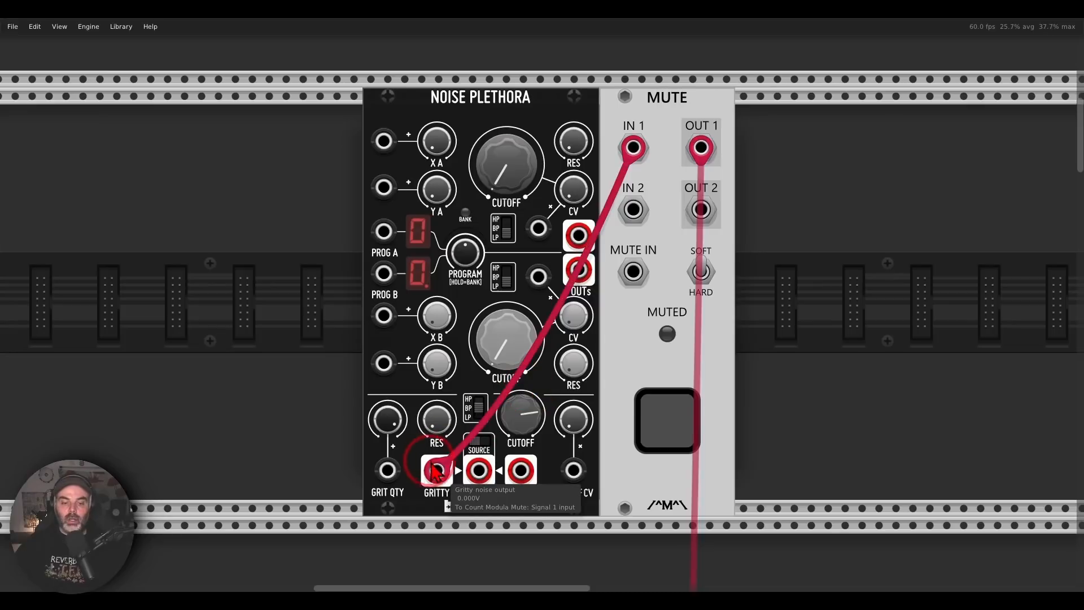
# - Repatch the Mute input from the gritty to the filtered output, and adjust Resonance C to about 0.86 and Cutoff C to about 0.82
pyautogui.moveTo(434, 468); pyautogui.dragTo(522, 472)
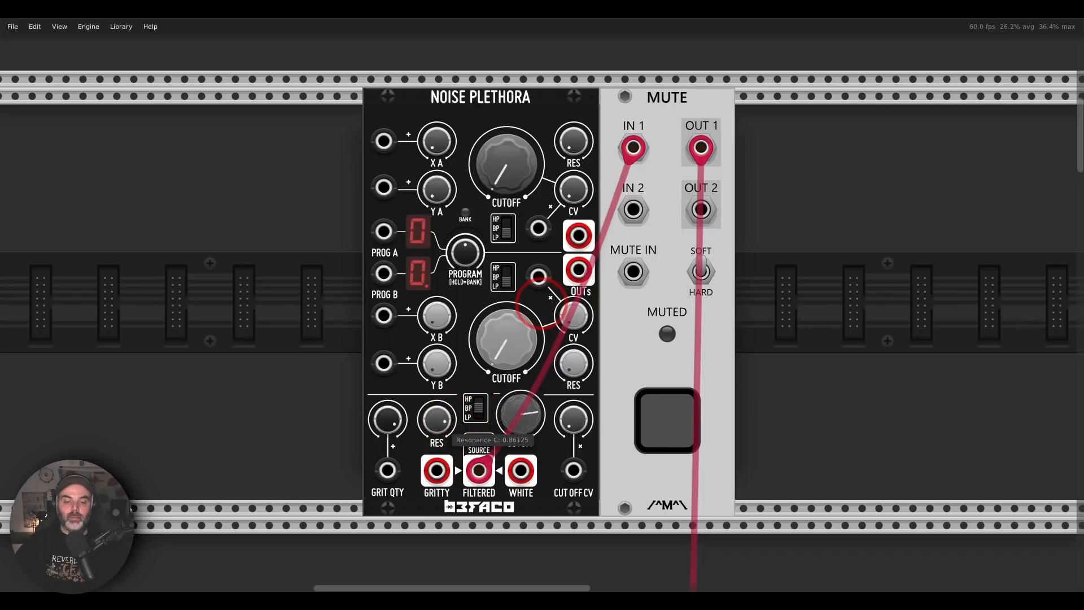
pyautogui.moveTo(528, 424); pyautogui.dragTo(541, 305)
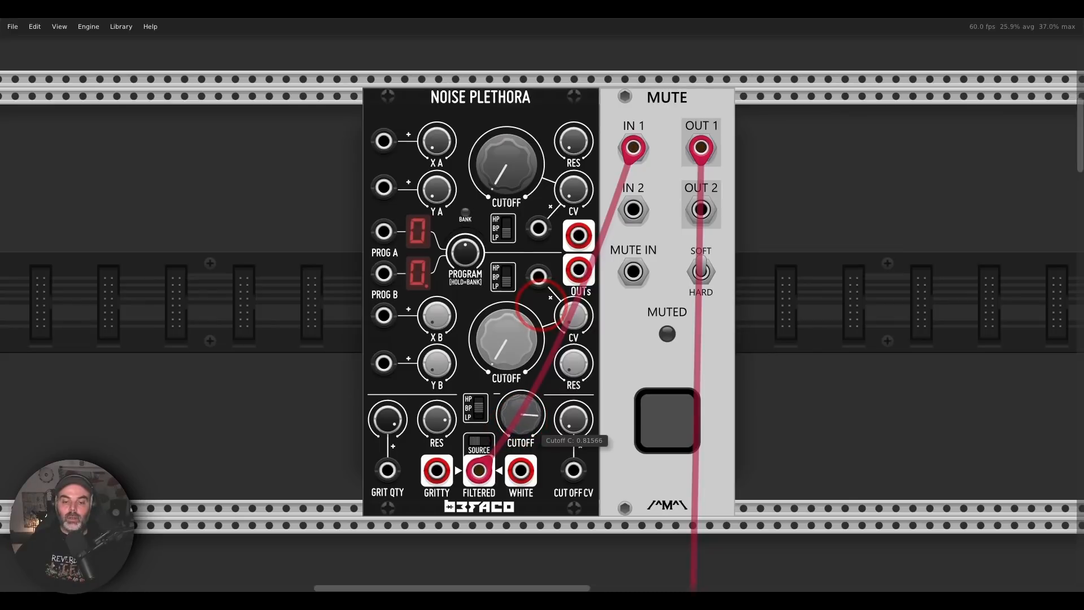
pyautogui.click(686, 444)
# - Unmute the example that runs Noise Plethora's filtered output through Tangents, and raise the Tangents resonance
pyautogui.scroll(-5, 597, 367)
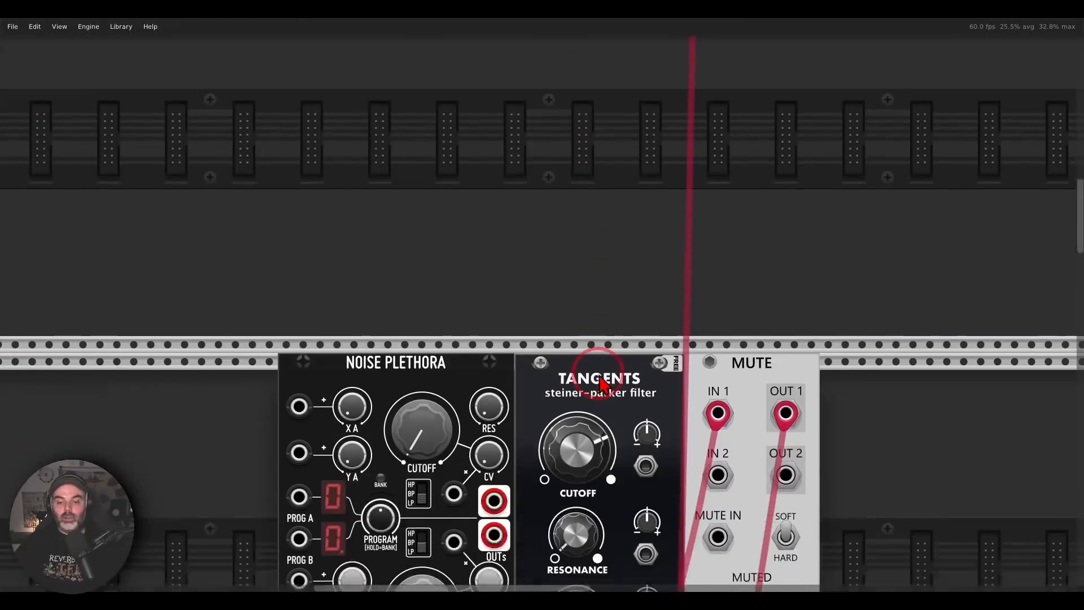
pyautogui.scroll(-5, 600, 381)
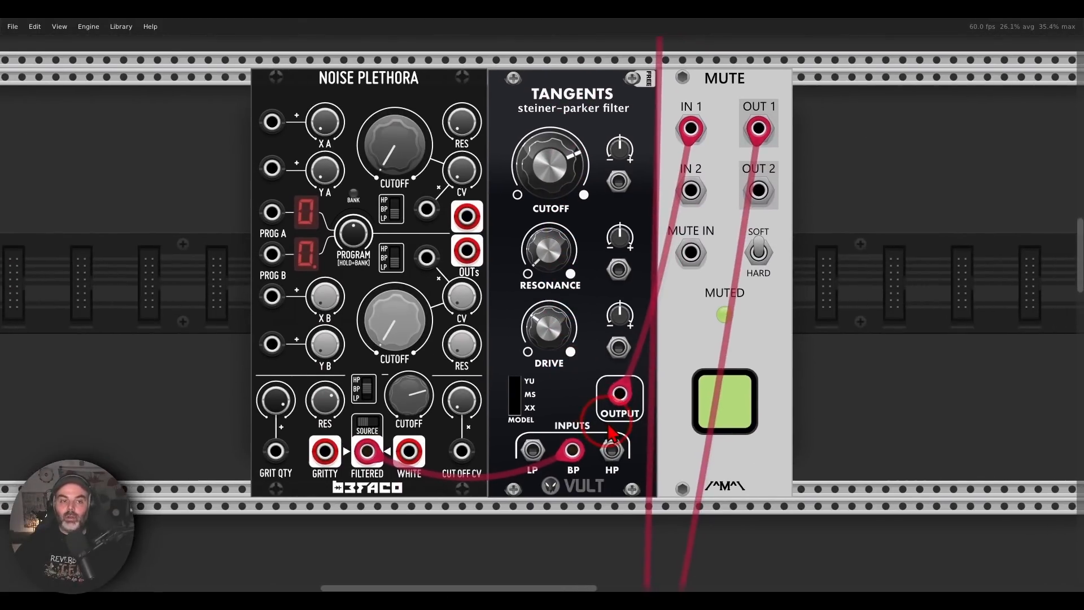
pyautogui.moveTo(608, 424); pyautogui.dragTo(626, 446)
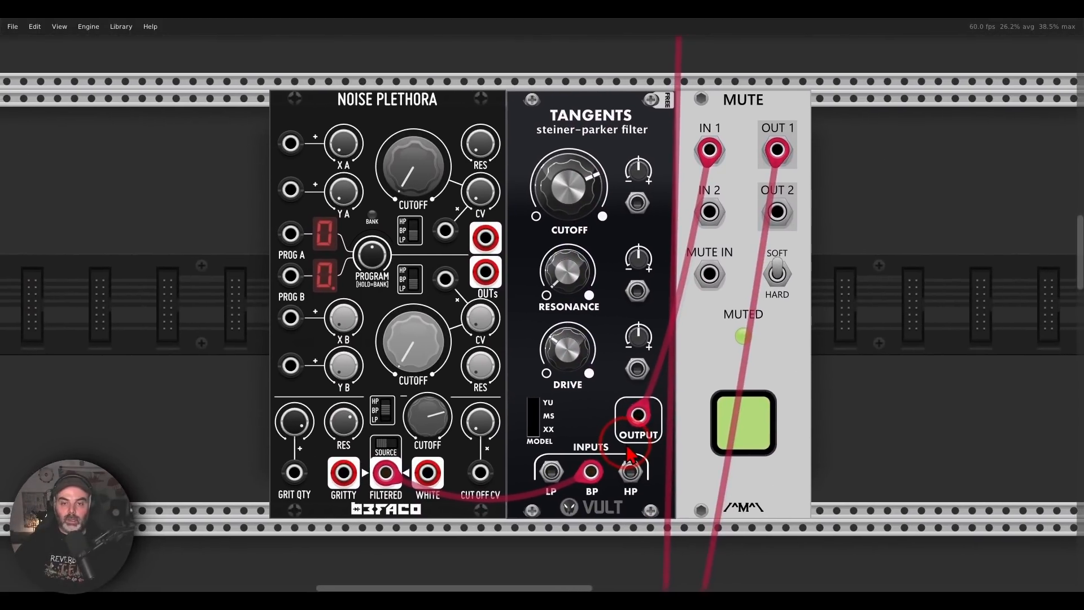
pyautogui.moveTo(624, 89)
pyautogui.mouseDown()
pyautogui.moveTo(604, 186)
pyautogui.moveTo(635, 104)
pyautogui.mouseUp()
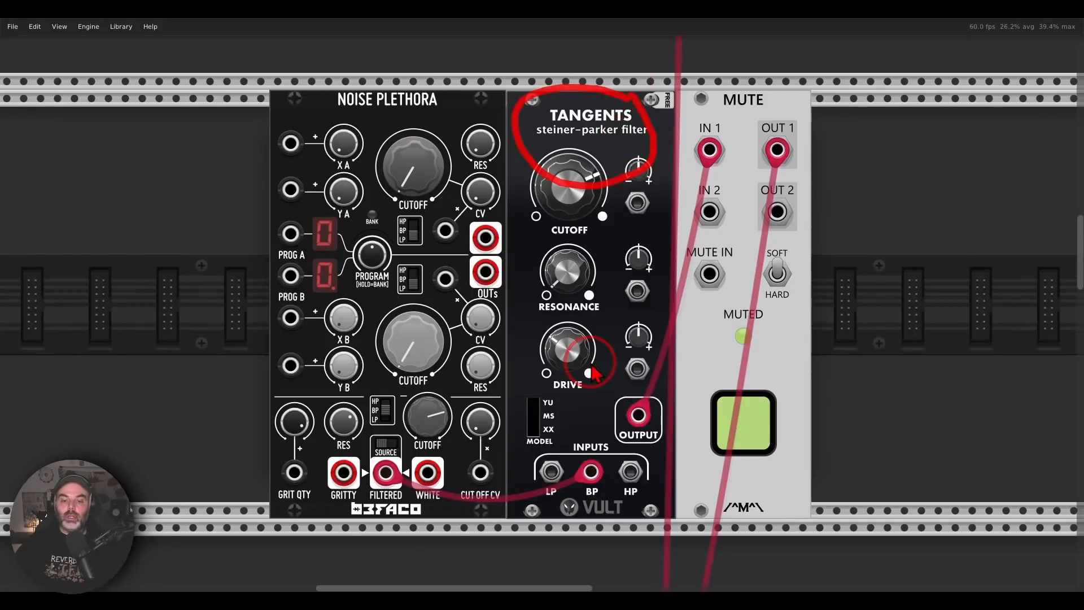
pyautogui.click(745, 427)
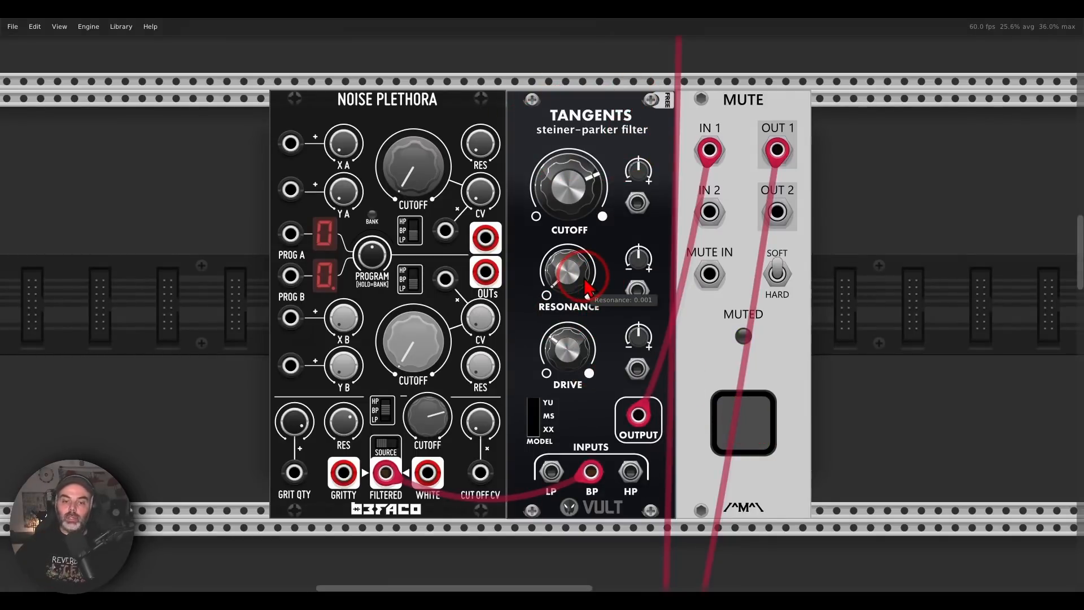
pyautogui.moveTo(587, 288); pyautogui.dragTo(540, 299)
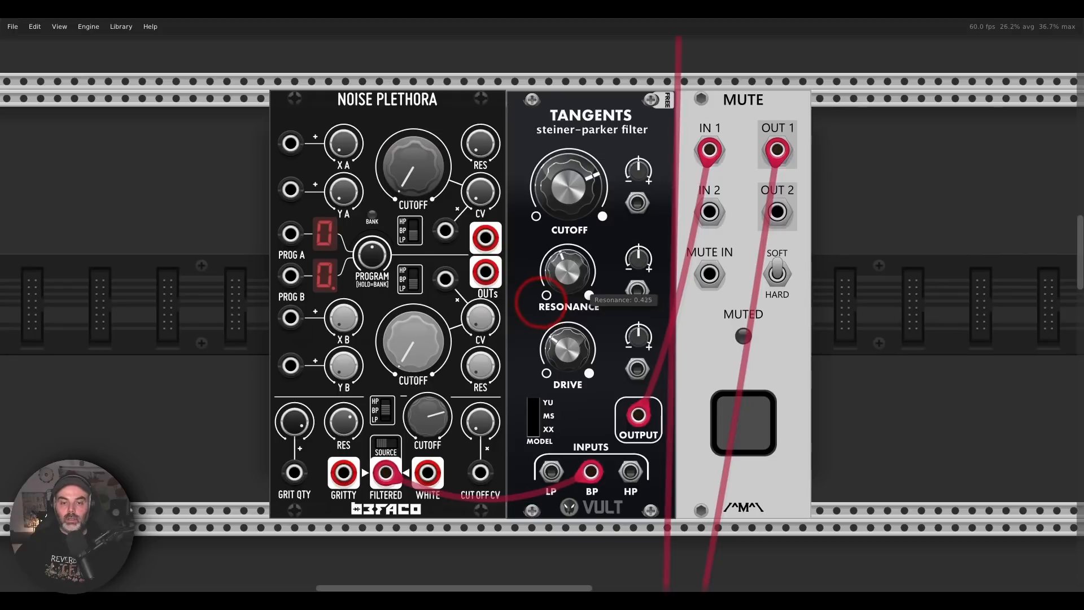
pyautogui.click(572, 281)
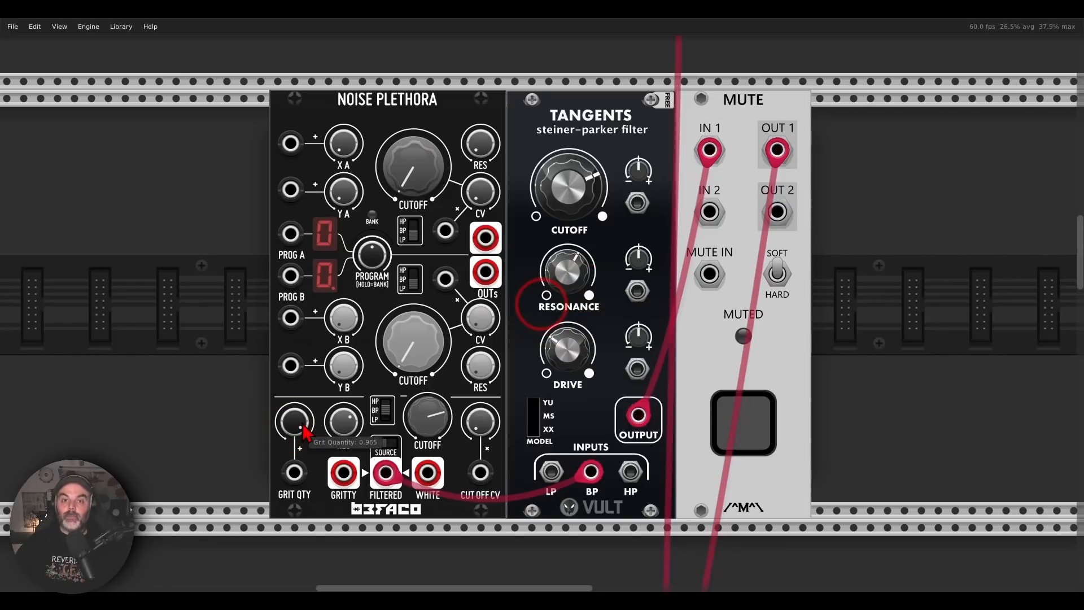
# - Sweep the Tangents cutoff to about 0.82 and Noise Plethora's Cutoff C to about 0.83, and mute the example
pyautogui.moveTo(549, 210); pyautogui.dragTo(550, 214)
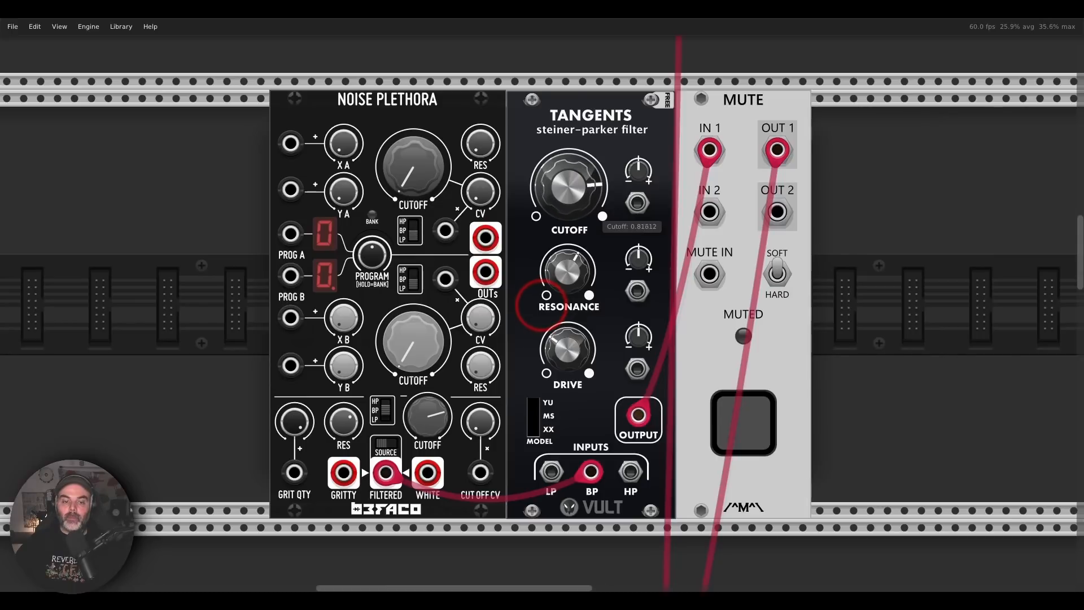
pyautogui.click(418, 427)
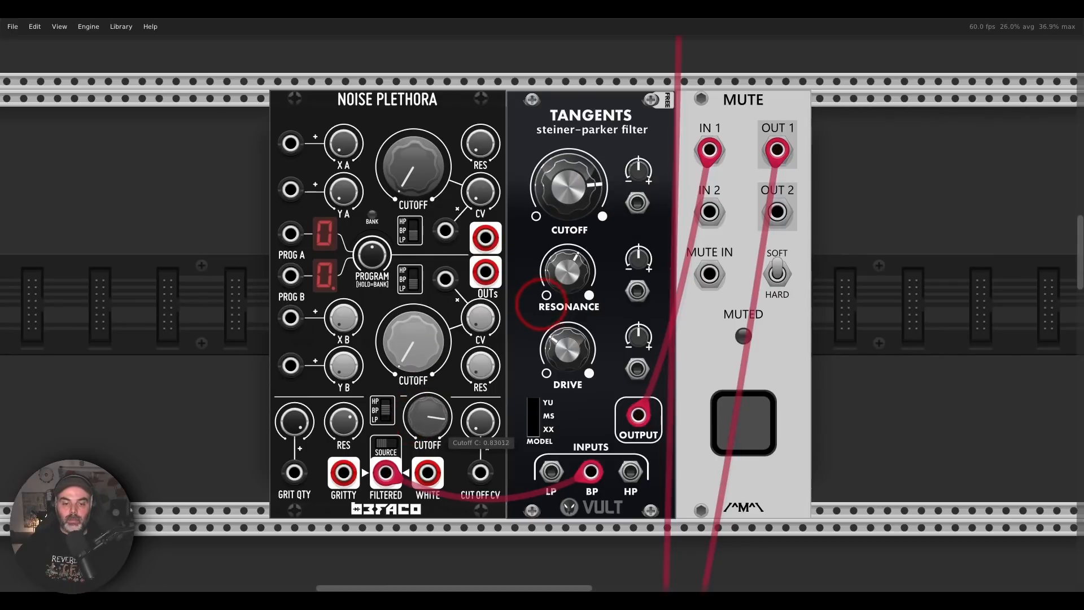
pyautogui.moveTo(564, 182); pyautogui.dragTo(541, 302)
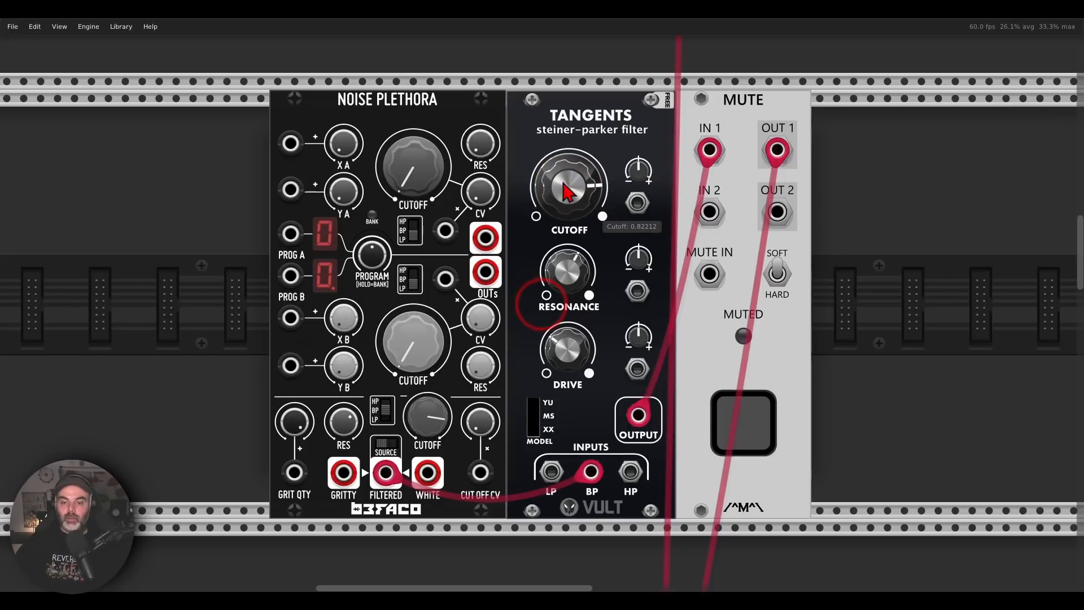
pyautogui.click(748, 421)
# - Locate the patch with the KREL, GRTY, HELI, WIND and DLAY channels and examine its Startup Delay, Rampage and evenVCO modules
pyautogui.scroll(-10, 412, 271)
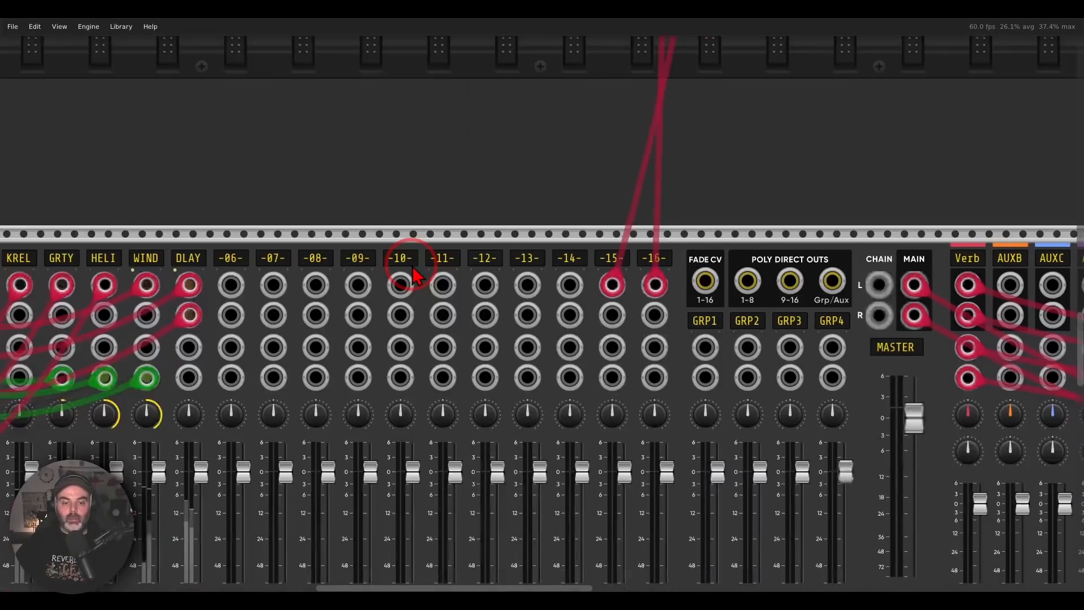
pyautogui.moveTo(412, 267); pyautogui.dragTo(942, 58)
pyautogui.scroll(-2, 630, 209)
pyautogui.moveTo(695, 339); pyautogui.dragTo(534, 153)
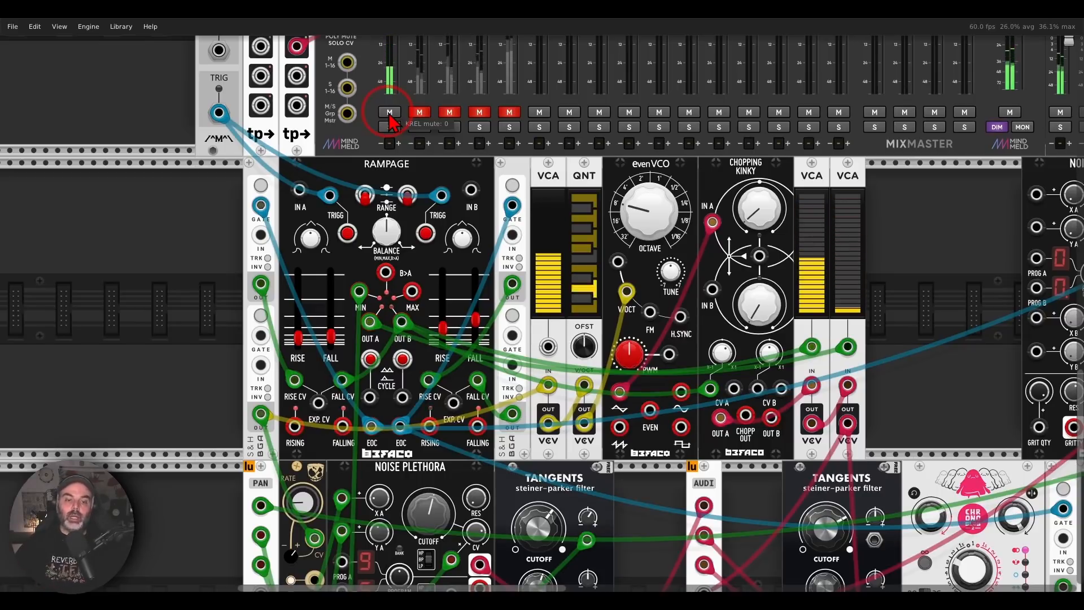
pyautogui.scroll(6, 339, 90)
pyautogui.hscroll(-2, 316, 74)
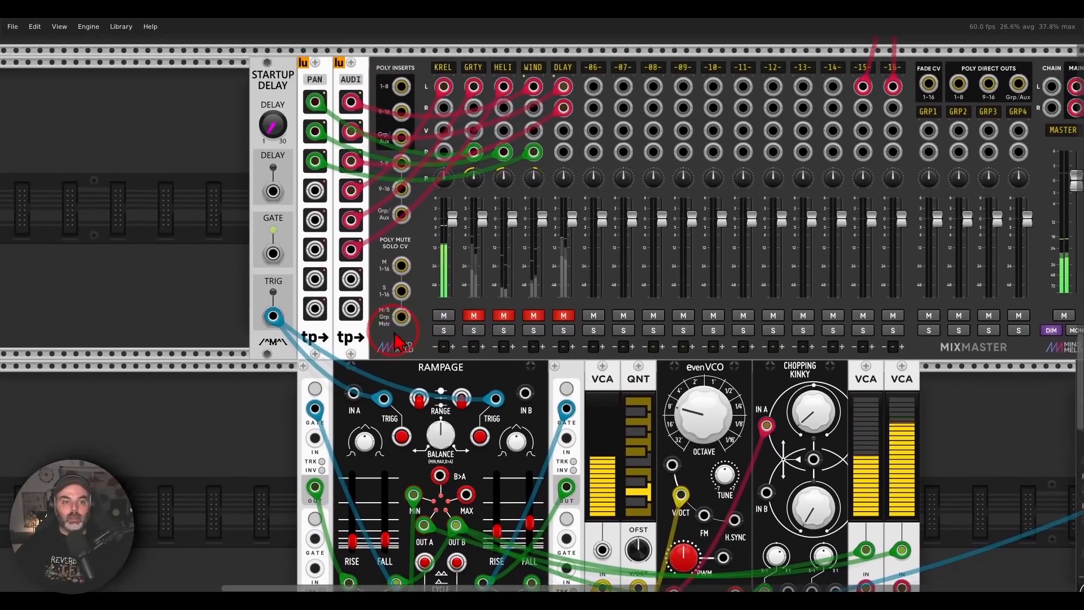
pyautogui.moveTo(300, 63)
pyautogui.mouseDown()
pyautogui.moveTo(230, 96)
pyautogui.moveTo(316, 84)
pyautogui.moveTo(288, 52)
pyautogui.mouseUp()
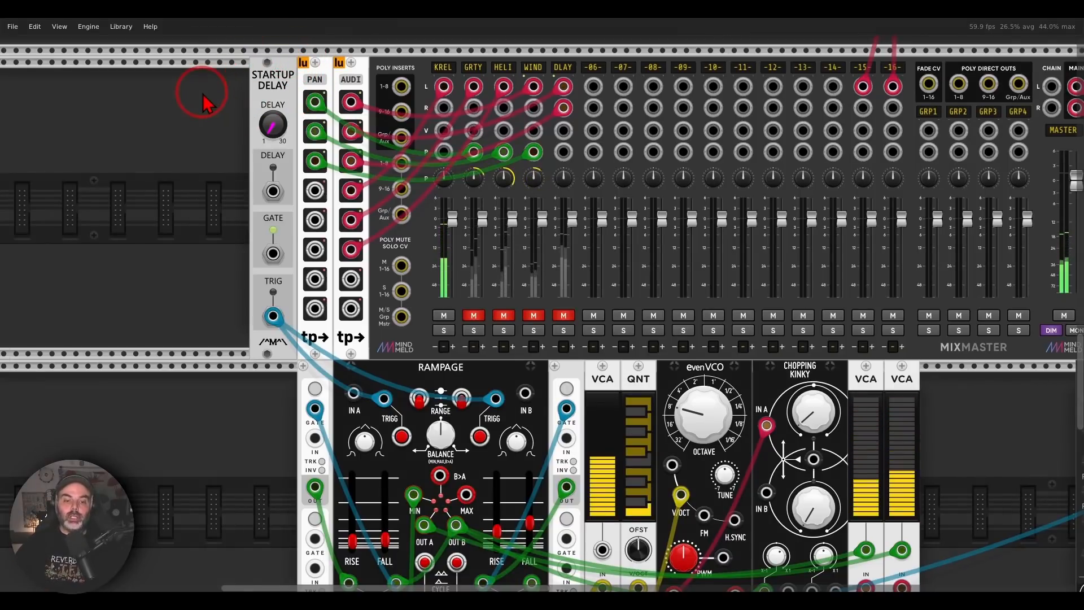
# - Examine the Krell voice from Rampage through evenVCO and Chopping Kinky, and the separate Noise Plethora with its LFO and sample-and-hold modules
pyautogui.scroll(-4, 254, 226)
pyautogui.moveTo(490, 261)
pyautogui.mouseDown()
pyautogui.moveTo(339, 265)
pyautogui.moveTo(463, 314)
pyautogui.moveTo(505, 251)
pyautogui.moveTo(496, 260)
pyautogui.mouseUp()
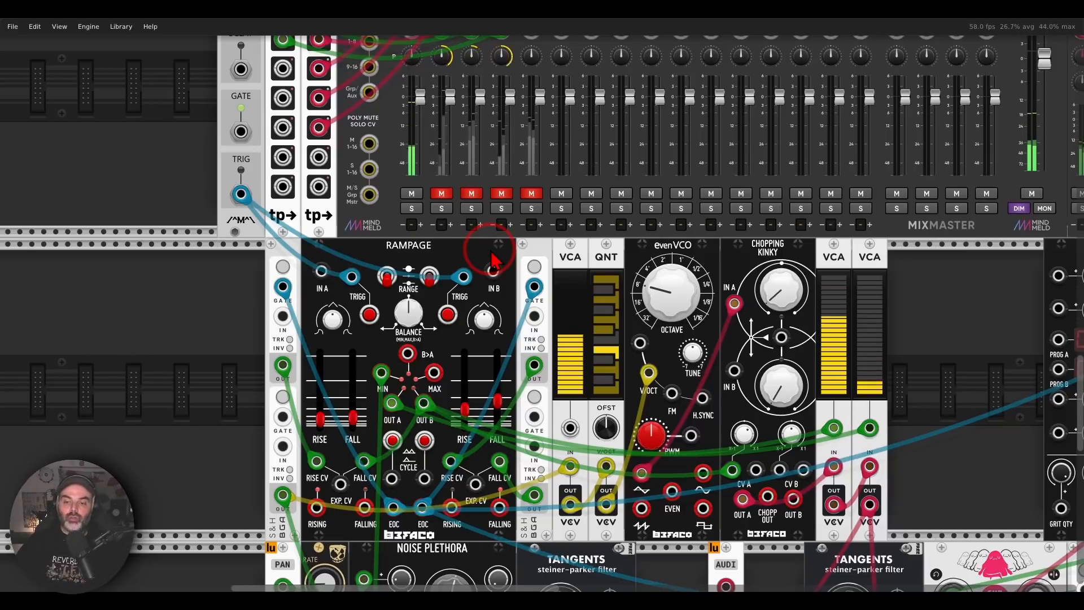
pyautogui.moveTo(915, 407); pyautogui.dragTo(313, 307)
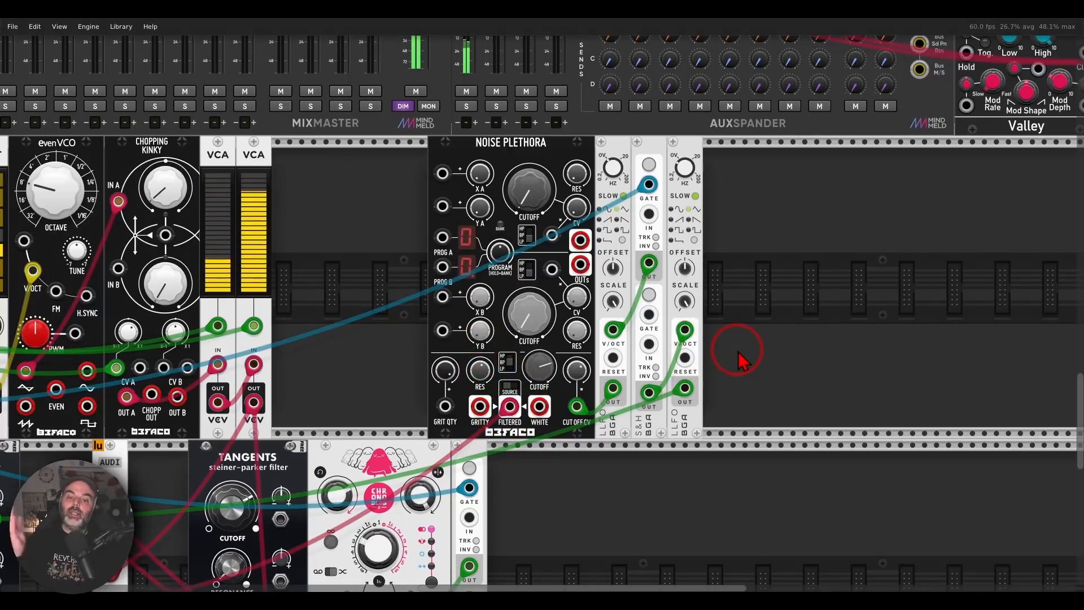
pyautogui.moveTo(328, 227); pyautogui.dragTo(472, 252)
pyautogui.click(254, 184)
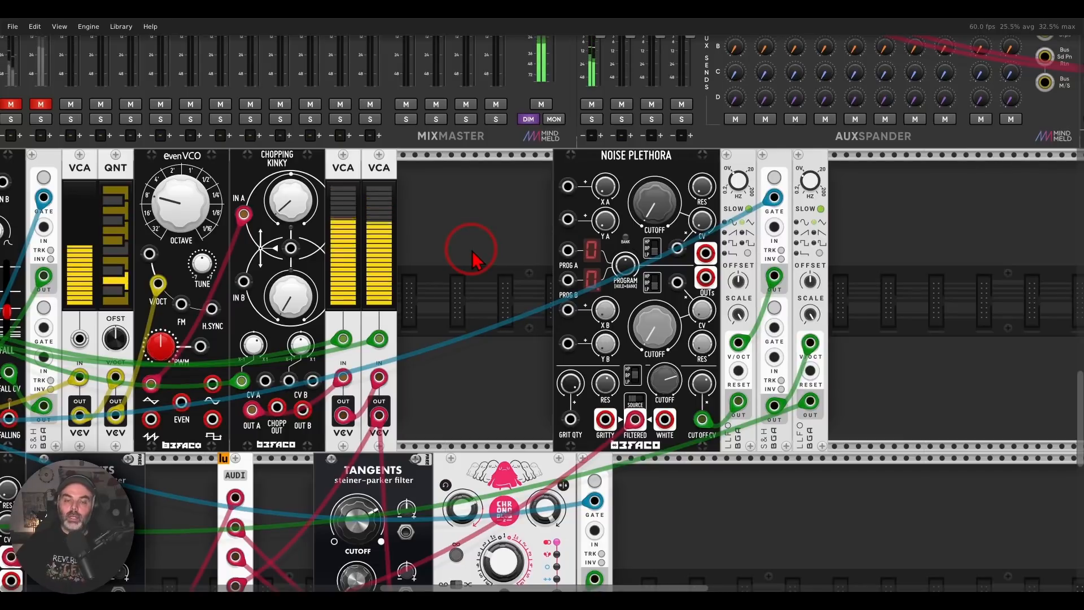
# - Examine the lower Noise Plethora beside ochd: its Program A algorithm list for Bank 1: Textures, and its X A, Y A and filter CV inputs
pyautogui.moveTo(110, 515); pyautogui.dragTo(698, 186)
pyautogui.scroll(3, 553, 200)
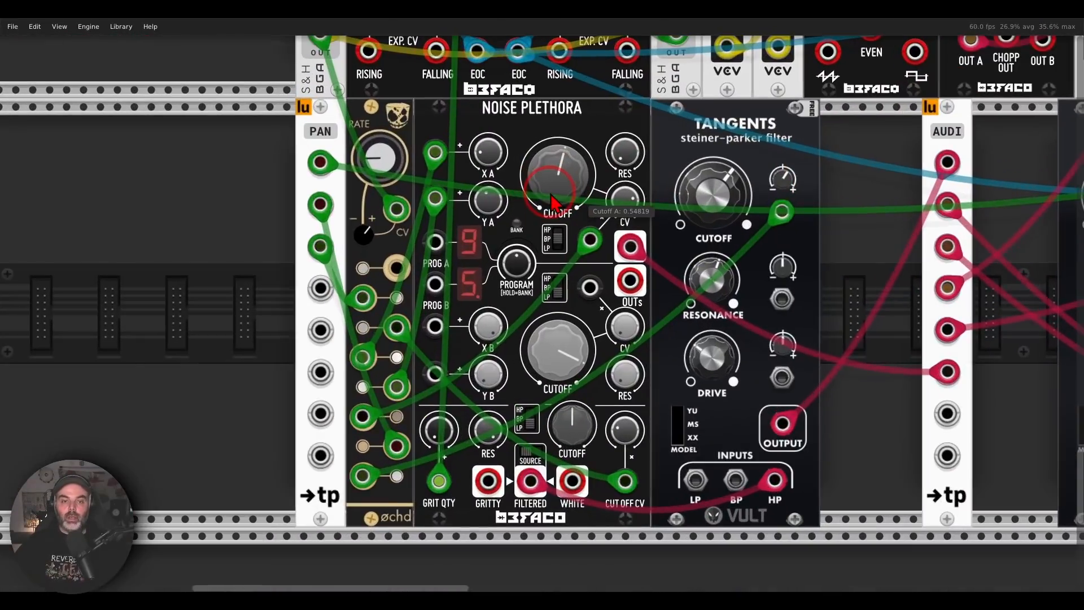
pyautogui.rightClick(527, 134)
pyautogui.moveTo(553, 282)
pyautogui.moveTo(657, 282)
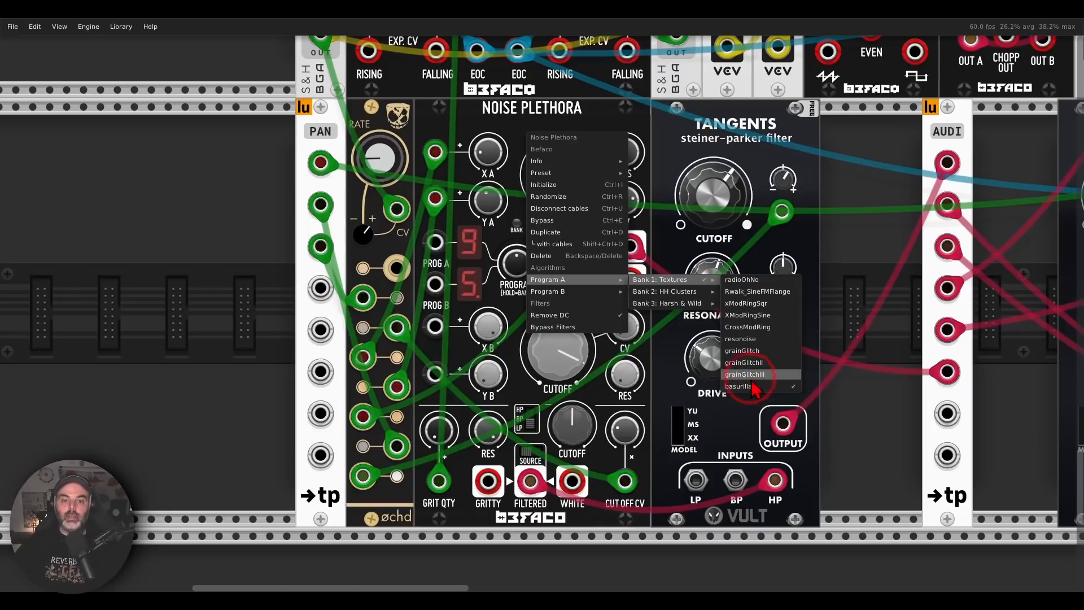
pyautogui.click(503, 136)
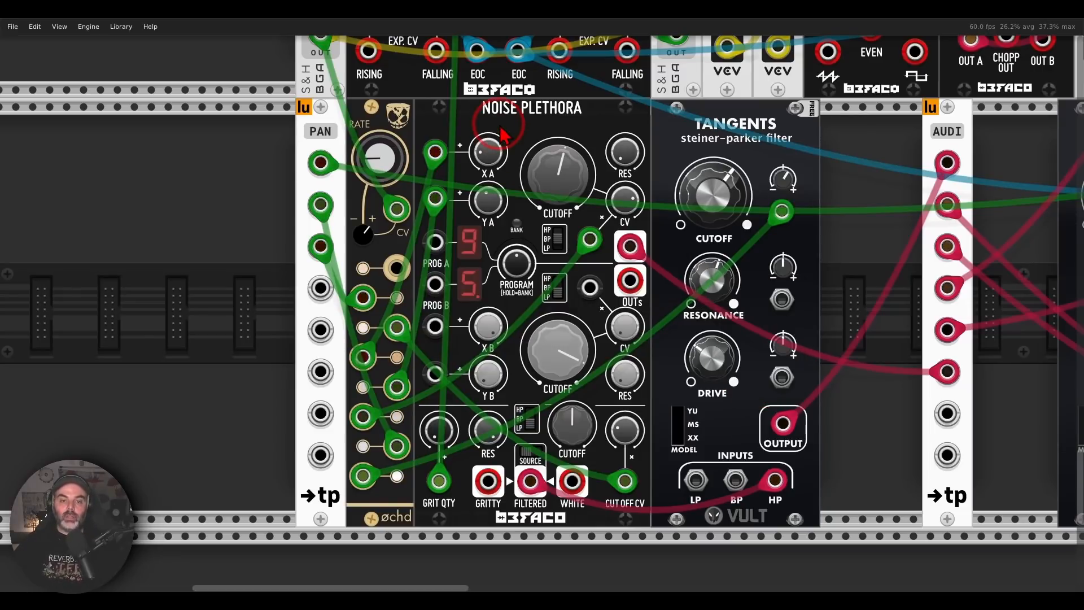
pyautogui.moveTo(477, 123)
pyautogui.mouseDown()
pyautogui.moveTo(404, 163)
pyautogui.moveTo(490, 171)
pyautogui.moveTo(476, 123)
pyautogui.mouseUp()
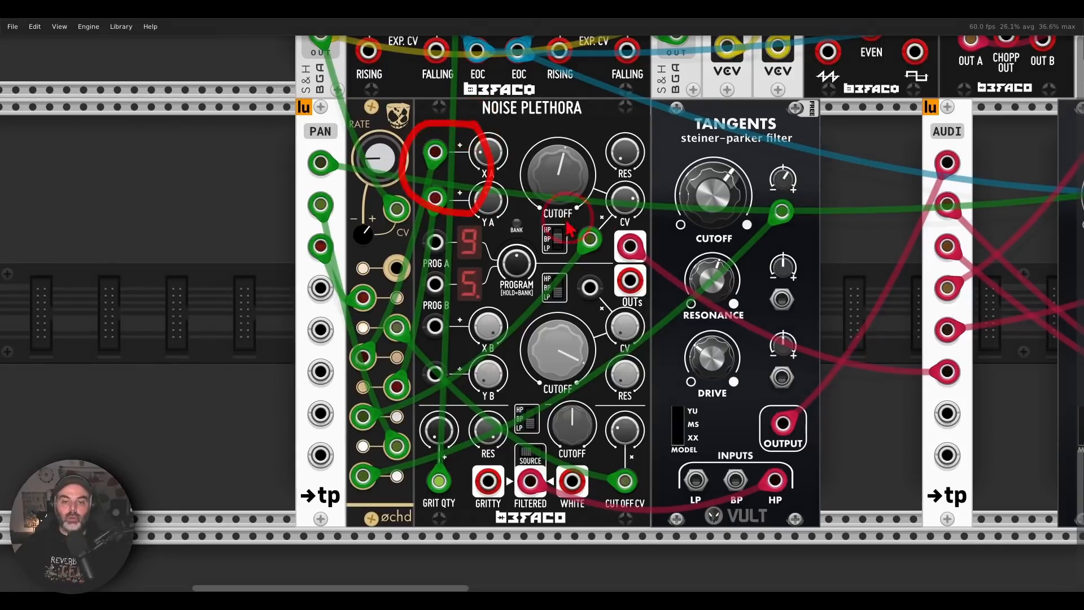
pyautogui.moveTo(569, 228)
pyautogui.mouseDown()
pyautogui.moveTo(562, 265)
pyautogui.moveTo(599, 232)
pyautogui.mouseUp()
pyautogui.press('Escape')
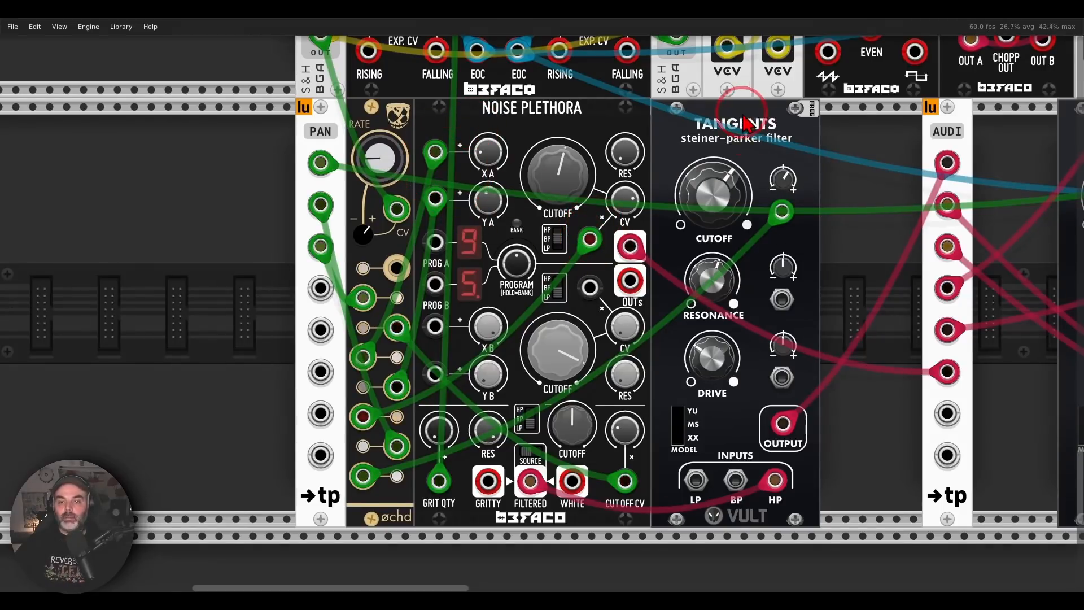
# - Unmute the GRTY and HELI mixer channels, soloing HELI briefly to hear it alone
pyautogui.scroll(6, 744, 111)
pyautogui.hscroll(3, 743, 112)
pyautogui.scroll(7, 539, 164)
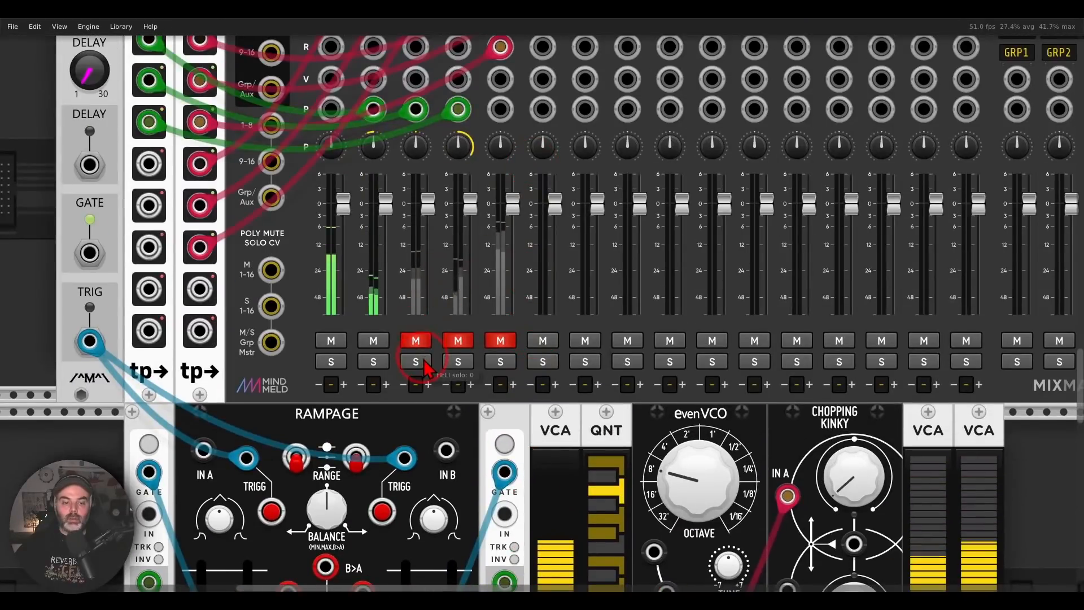
pyautogui.click(421, 362)
pyautogui.click(421, 341)
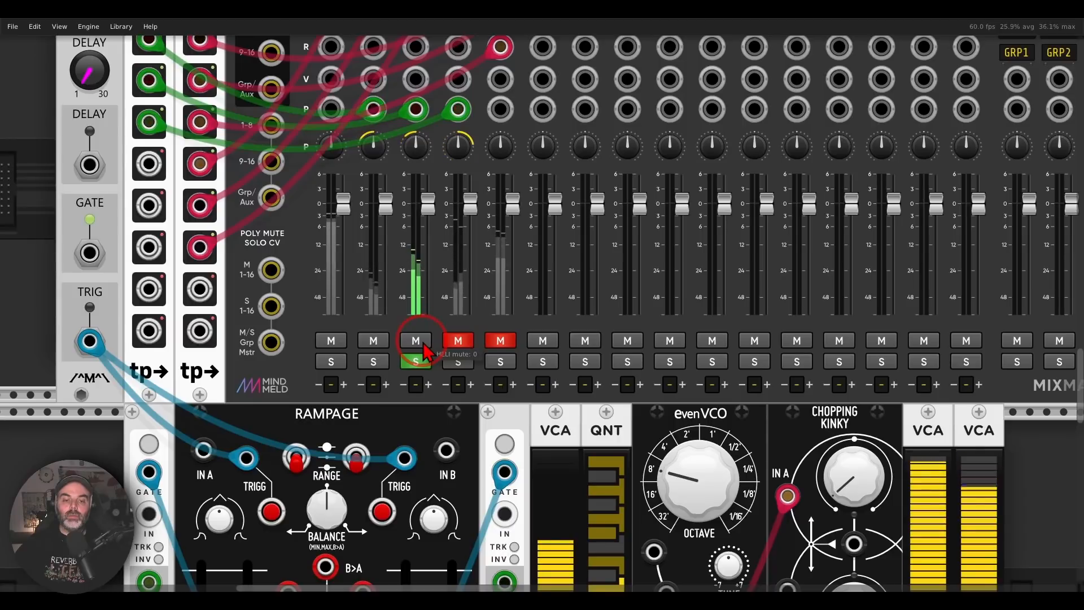
pyautogui.click(423, 362)
# - Trace the lower Noise Plethora's filtered output into the Tangents HP input and on to the mixer, and unmute the WIND channel
pyautogui.scroll(-10, 423, 370)
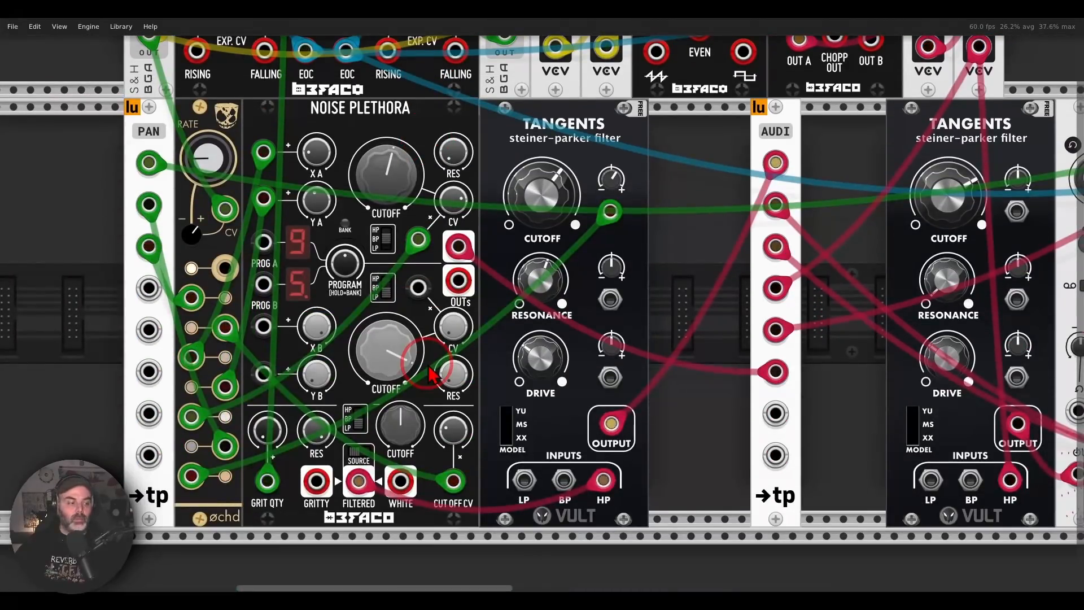
pyautogui.hscroll(-3, 429, 369)
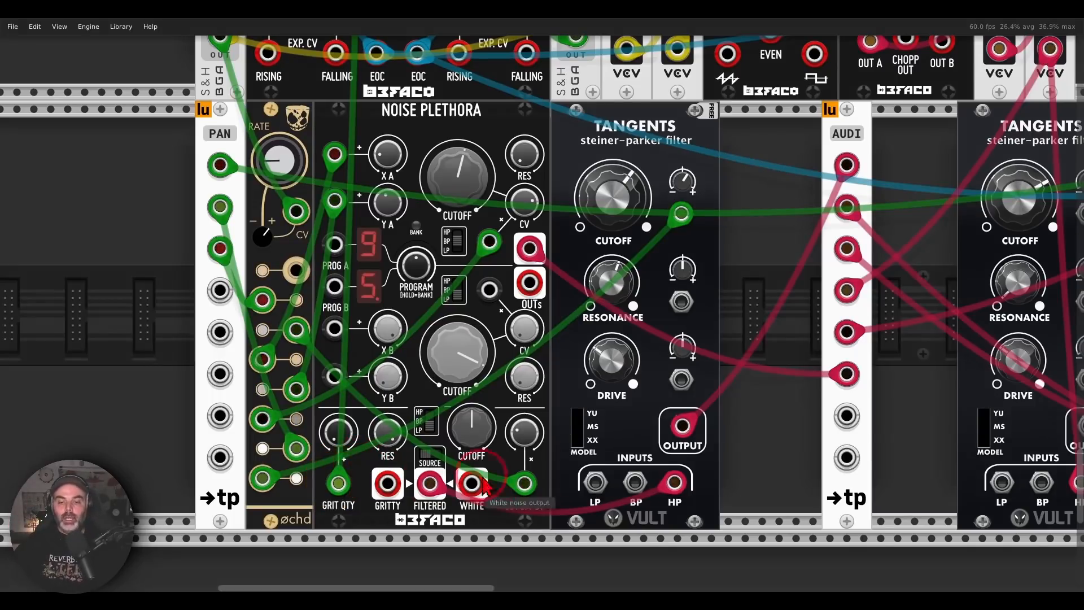
pyautogui.moveTo(644, 504)
pyautogui.mouseDown()
pyautogui.moveTo(699, 502)
pyautogui.moveTo(703, 461)
pyautogui.mouseUp()
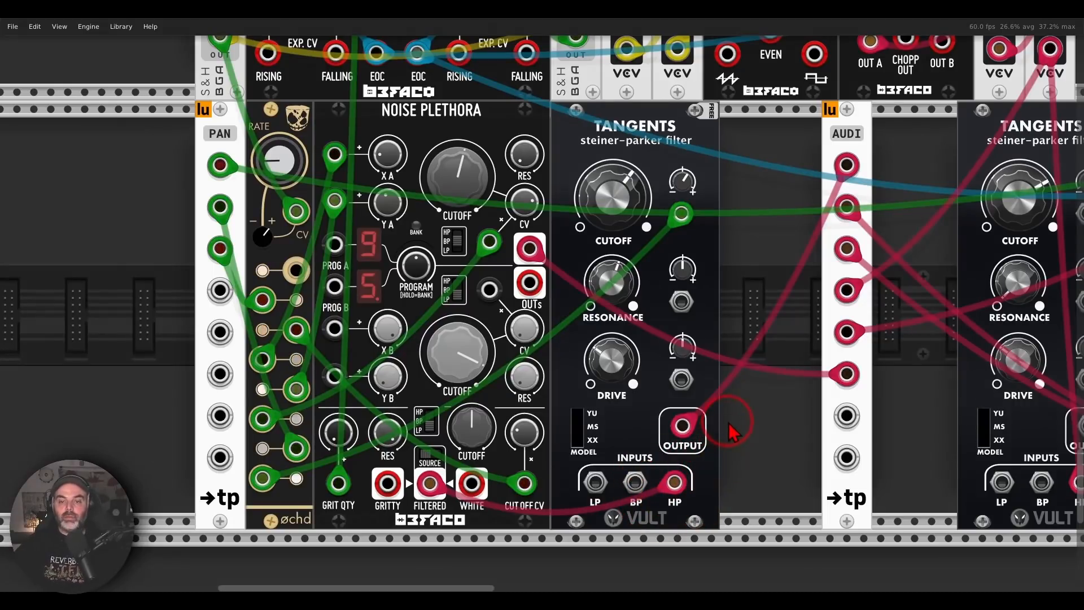
pyautogui.scroll(10, 726, 450)
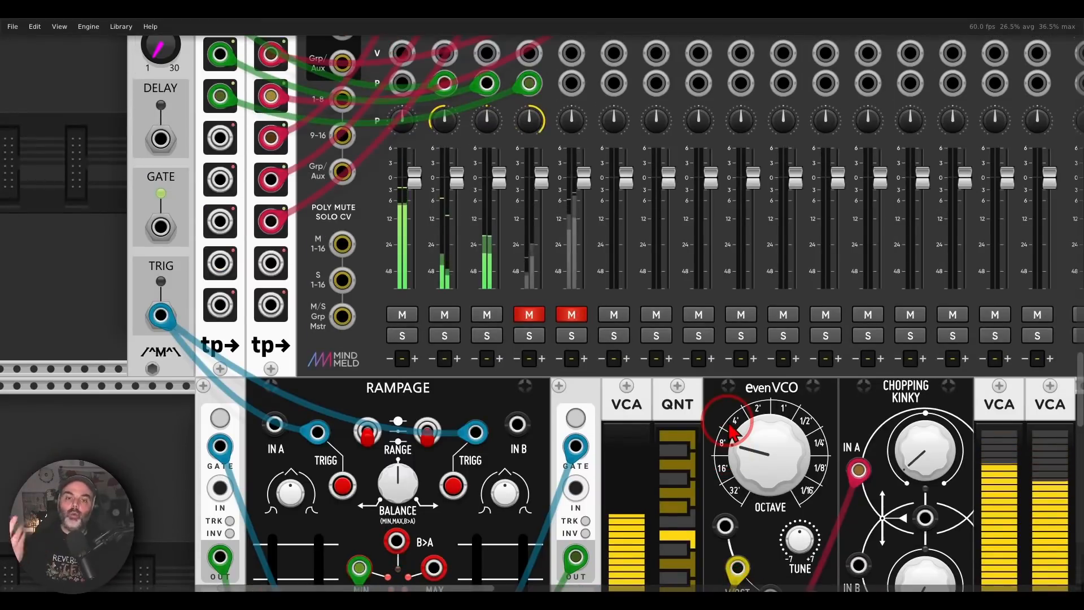
pyautogui.click(528, 316)
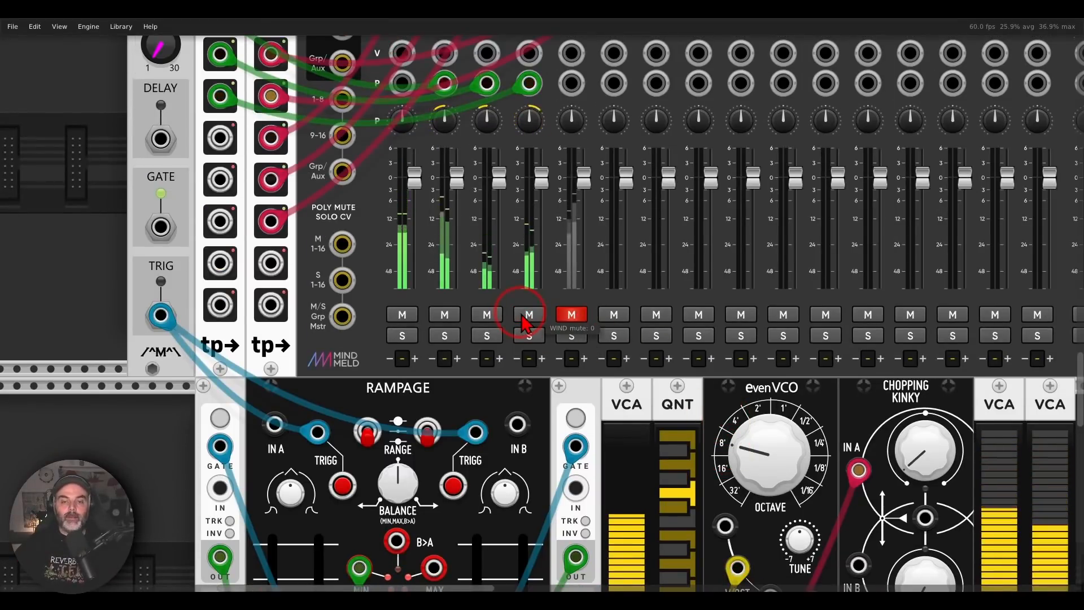
# - Review the Noise Plethora and Tangents voice and the Chronoblob 2 delay, and unmute the DLAY channel
pyautogui.scroll(-10, 531, 333)
pyautogui.scroll(-2, 536, 334)
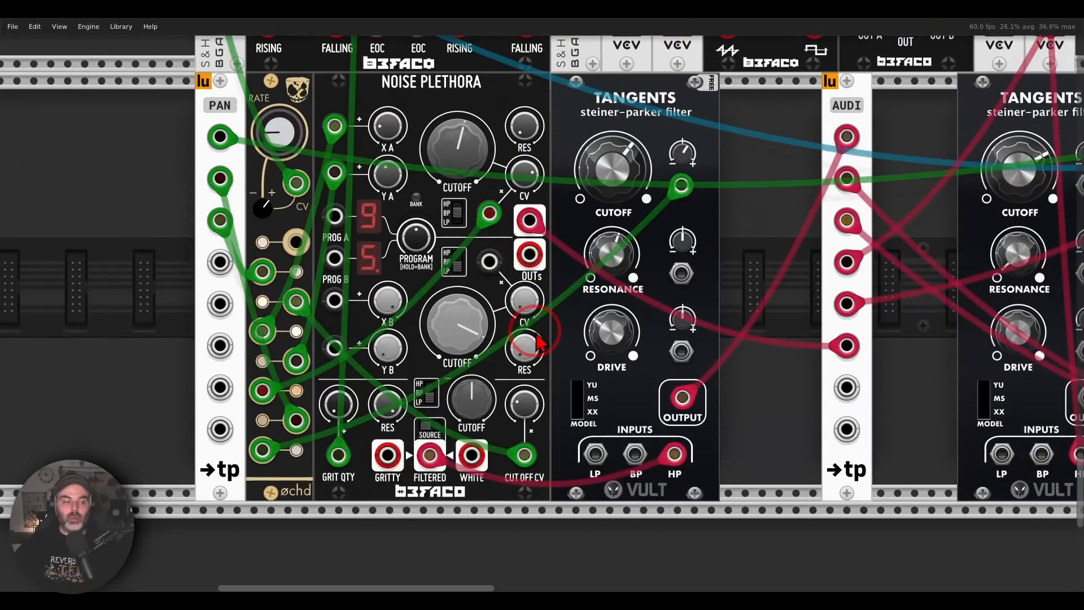
pyautogui.scroll(1, 536, 333)
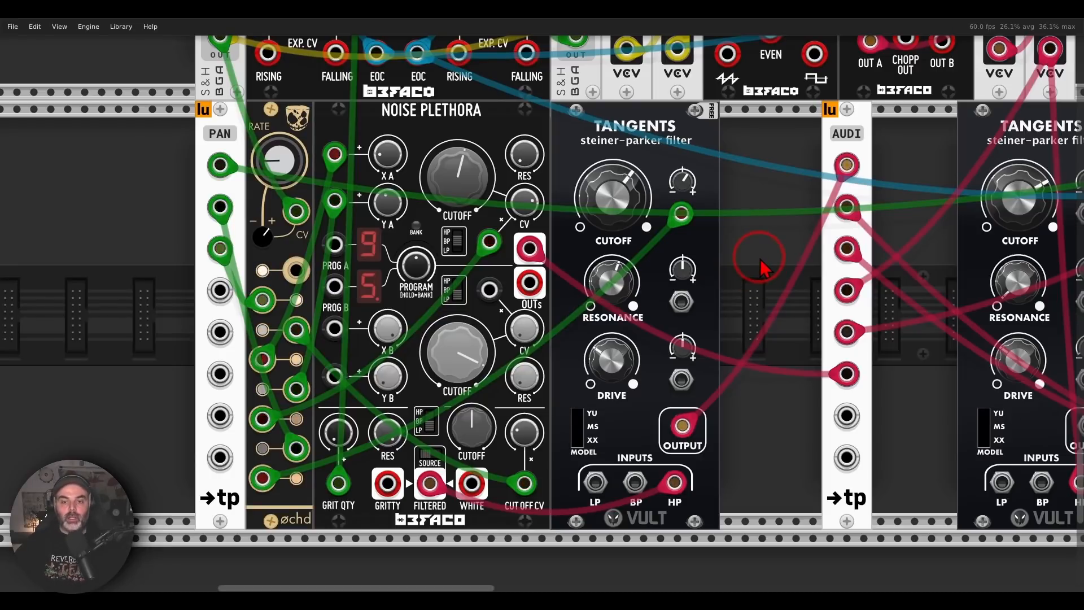
pyautogui.scroll(-5, 762, 265)
pyautogui.moveTo(724, 266); pyautogui.dragTo(640, 282)
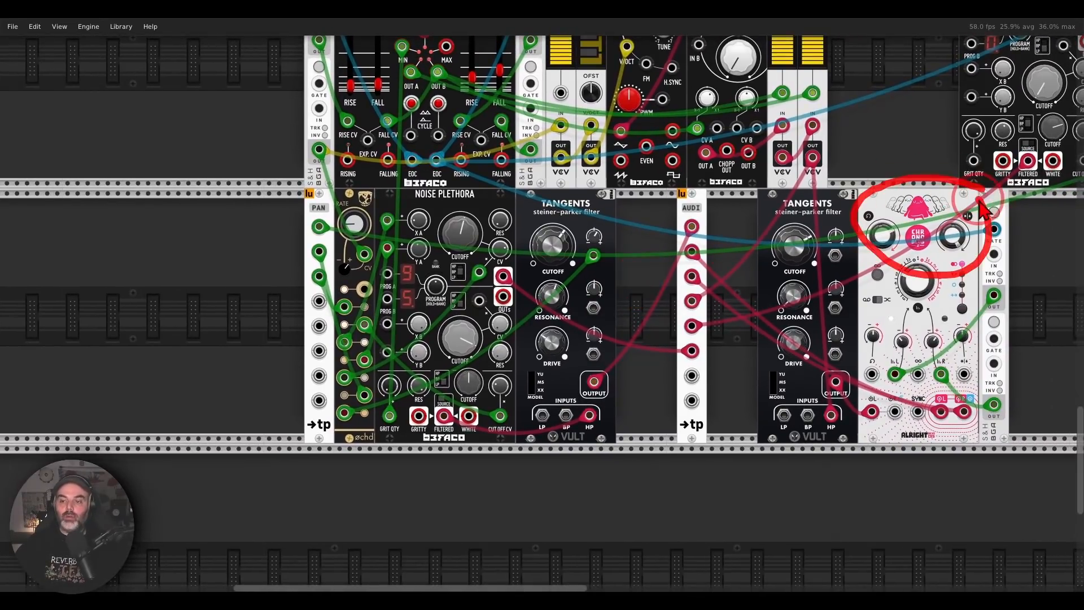
pyautogui.scroll(5, 709, 206)
pyautogui.scroll(-3, 708, 206)
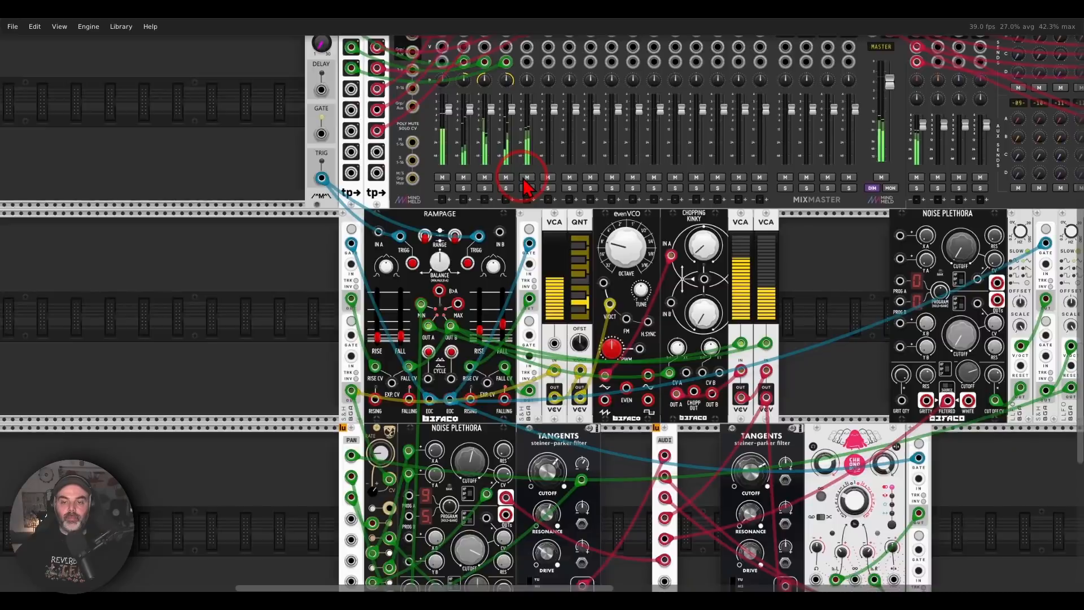
# - View the complete Krell patch, from the mixer and Plateau reverb down to the Chronoblob 2
pyautogui.scroll(-3, 740, 266)
pyautogui.moveTo(738, 258); pyautogui.dragTo(577, 274)
pyautogui.scroll(4, 556, 296)
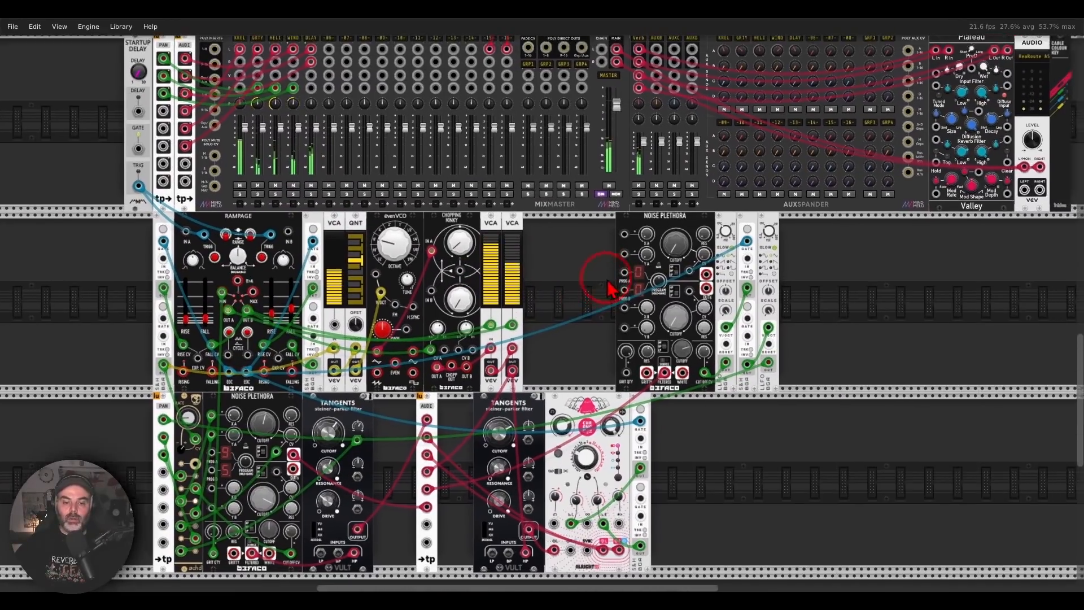
pyautogui.scroll(-3, 598, 285)
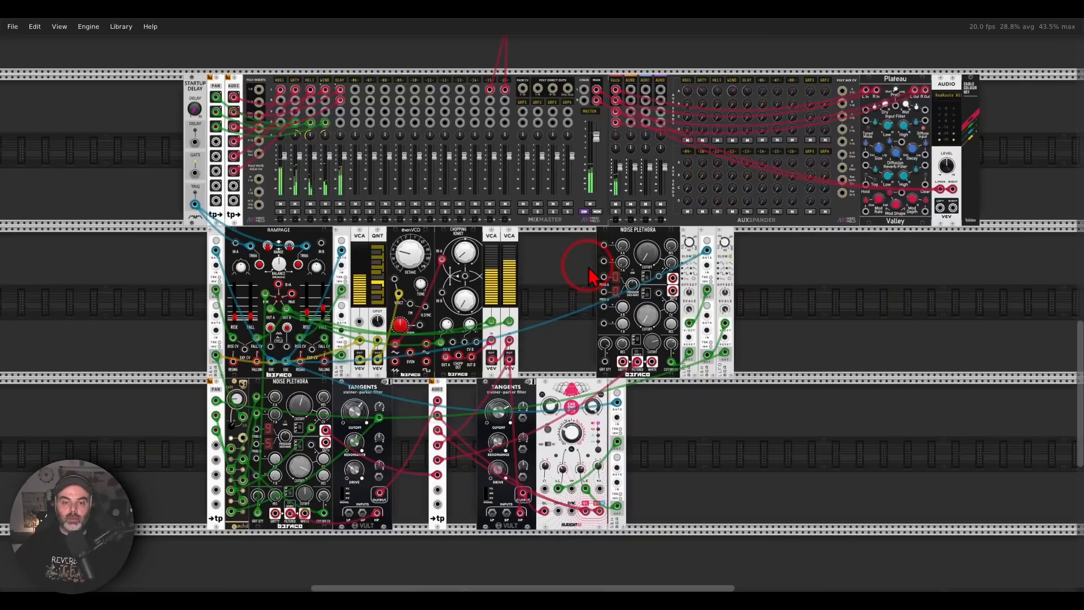
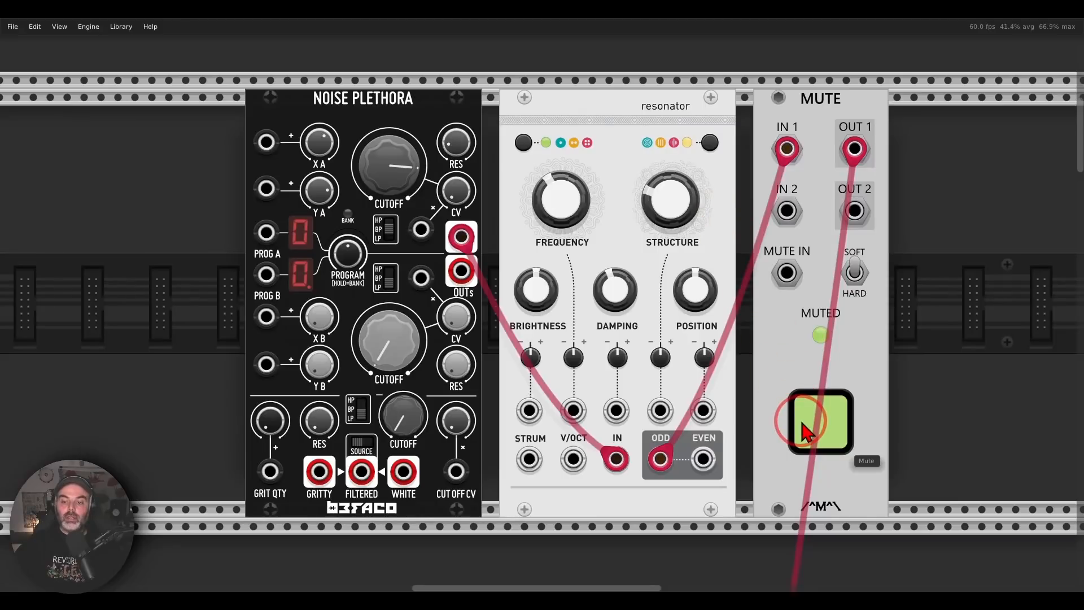
# - Unmute the example that runs Noise Plethora through the resonator, and sweep the resonator's Structure to about 0.2
pyautogui.click(627, 426)
pyautogui.moveTo(628, 426)
pyautogui.mouseDown()
pyautogui.moveTo(590, 460)
pyautogui.moveTo(633, 441)
pyautogui.mouseUp()
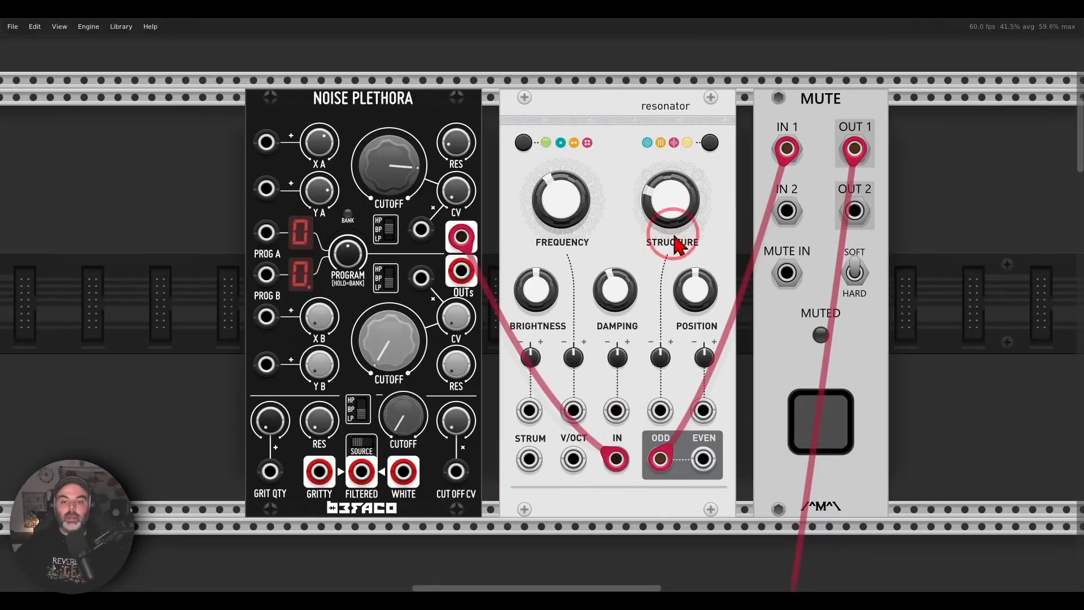
pyautogui.moveTo(672, 232); pyautogui.dragTo(673, 221)
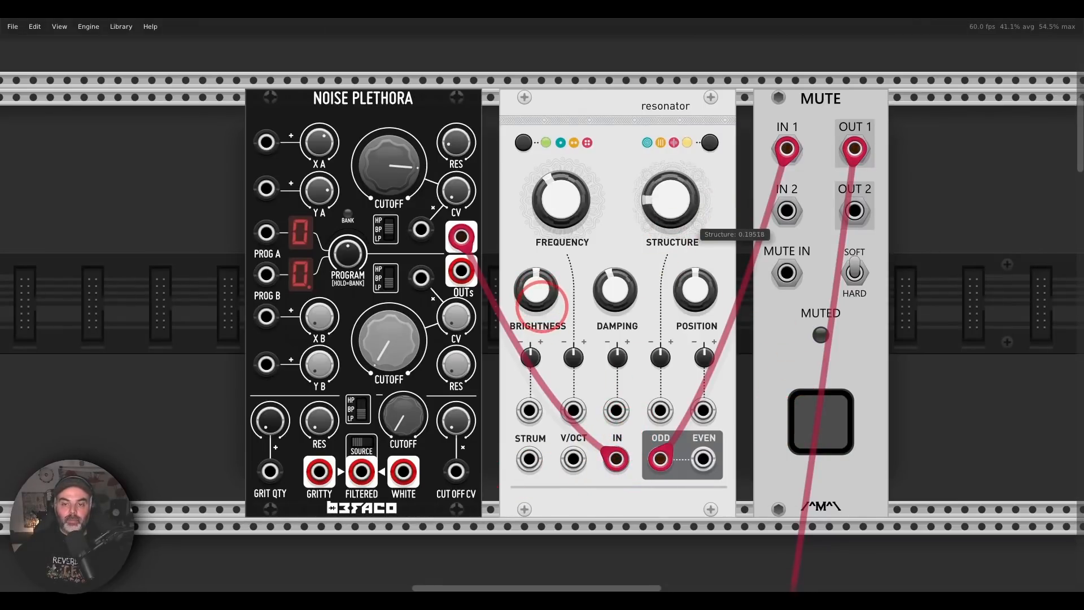
# - Switch Noise Plethora's Program A to 1, lower Y A, and raise Cutoff A
pyautogui.click(345, 256)
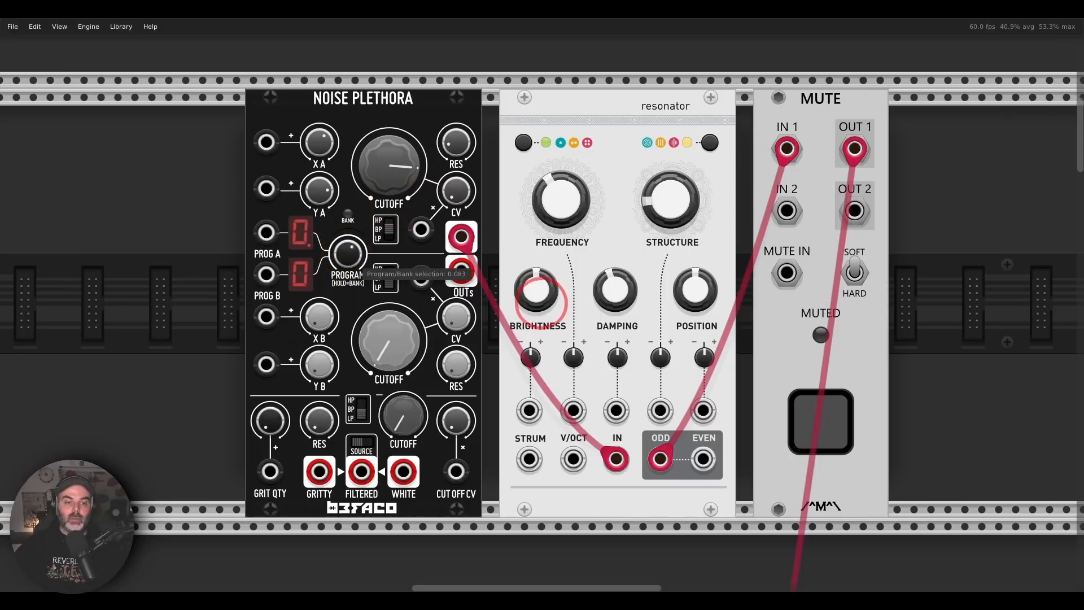
pyautogui.click(314, 191)
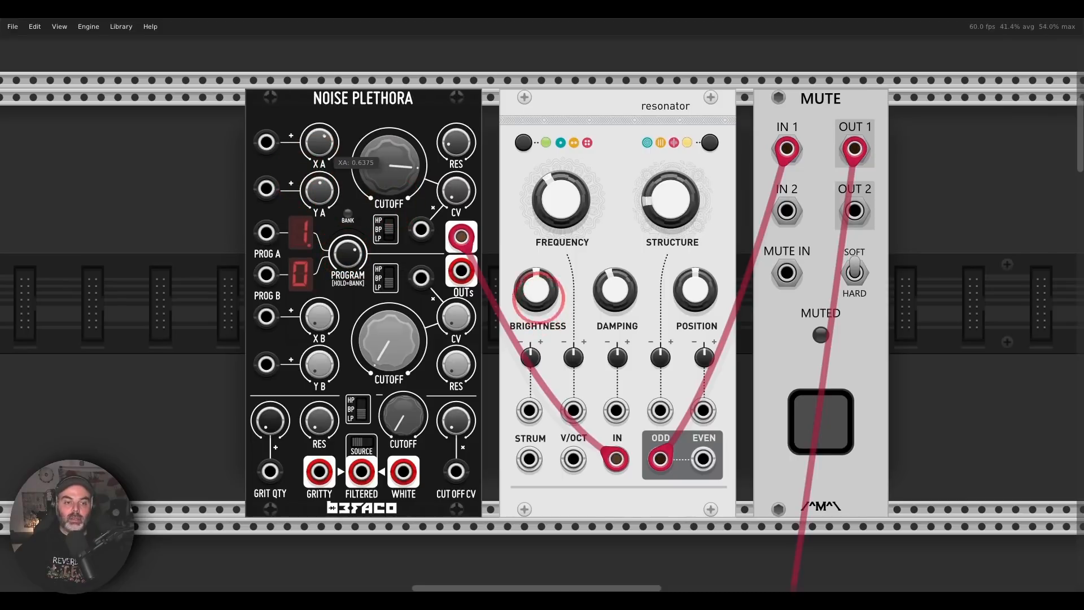
pyautogui.moveTo(417, 189); pyautogui.dragTo(416, 180)
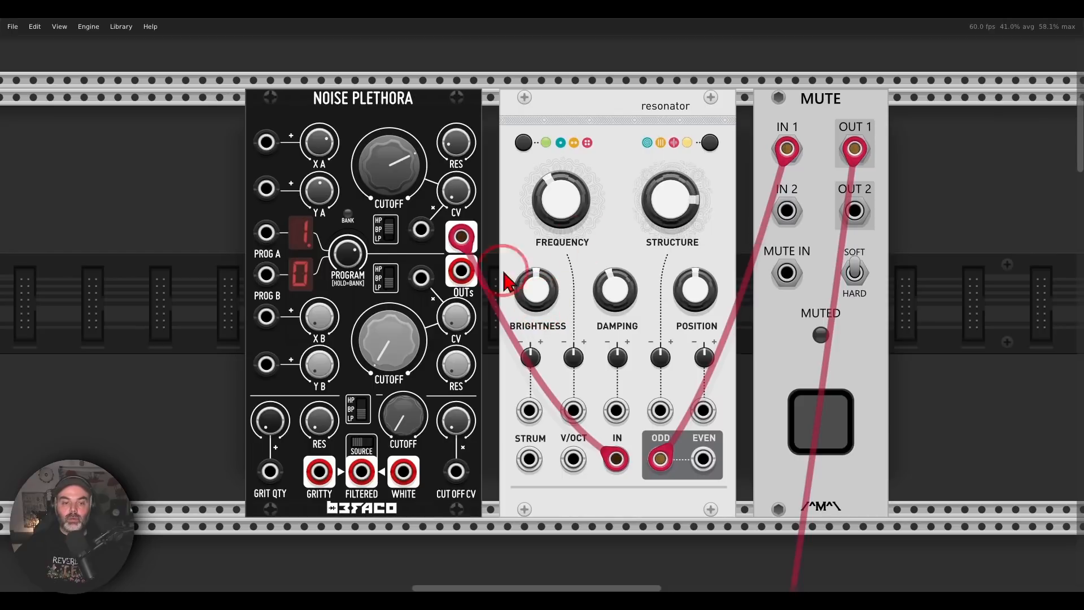
# - Change Noise Plethora's Program A to 3, set the resonator's Structure to about 0.73, and mute the example
pyautogui.moveTo(352, 258); pyautogui.dragTo(353, 223)
pyautogui.moveTo(690, 220)
pyautogui.mouseDown()
pyautogui.moveTo(690, 269)
pyautogui.moveTo(690, 221)
pyautogui.mouseUp()
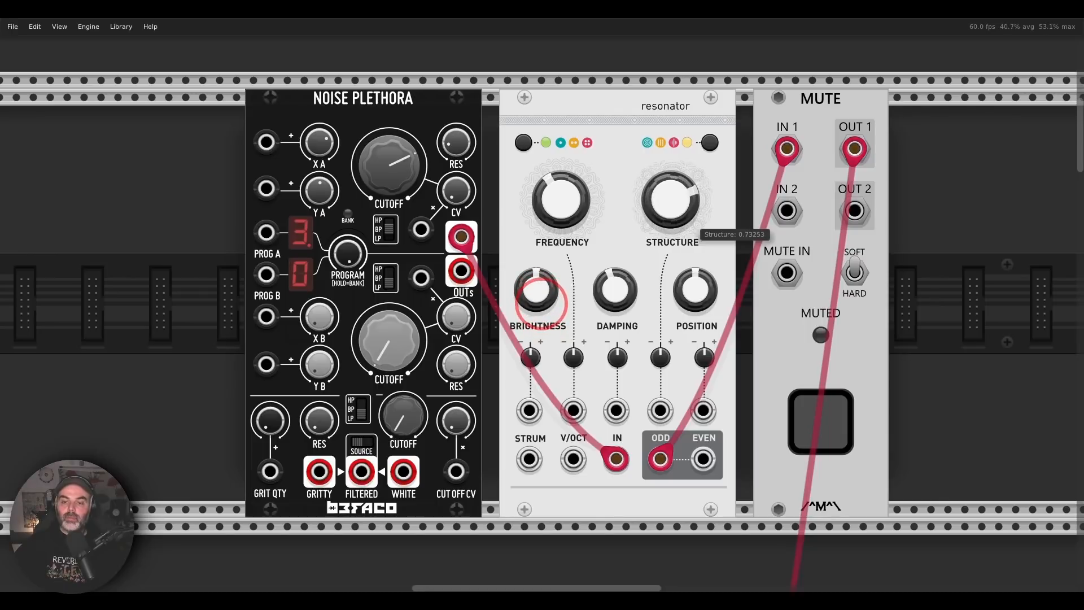
pyautogui.click(826, 395)
# - Locate the patch with Manual Gate, Noise Plethora, Percall and Chronoblob 2, and examine the Percall module and the delay's feedback
pyautogui.scroll(-10, 714, 347)
pyautogui.scroll(-7, 715, 347)
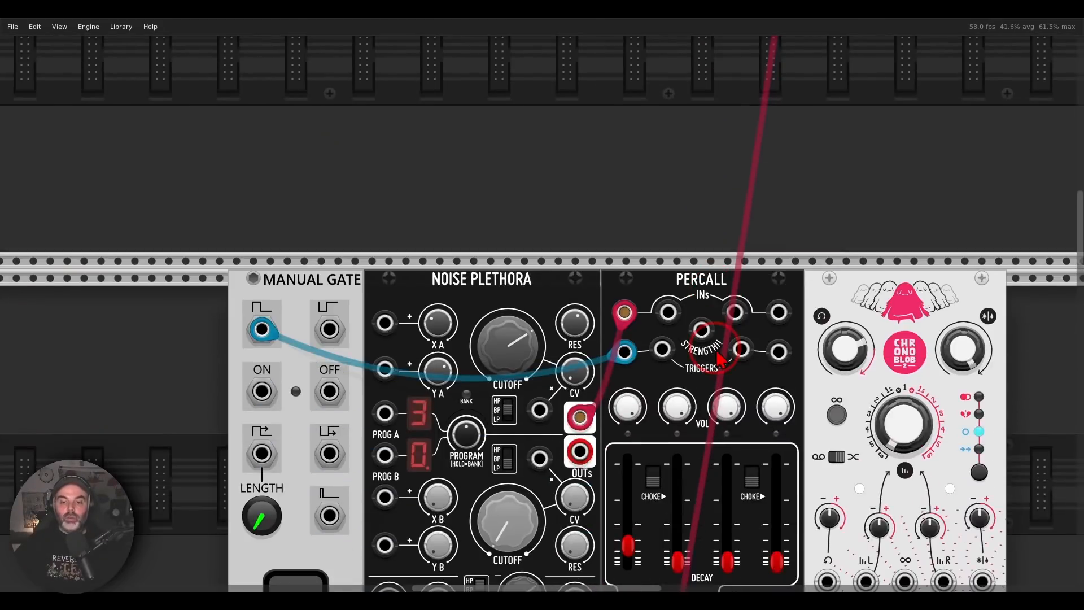
pyautogui.keyDown('ctrl'); pyautogui.scroll(3, 700, 316); pyautogui.keyUp('ctrl')
pyautogui.moveTo(692, 300); pyautogui.dragTo(694, 295)
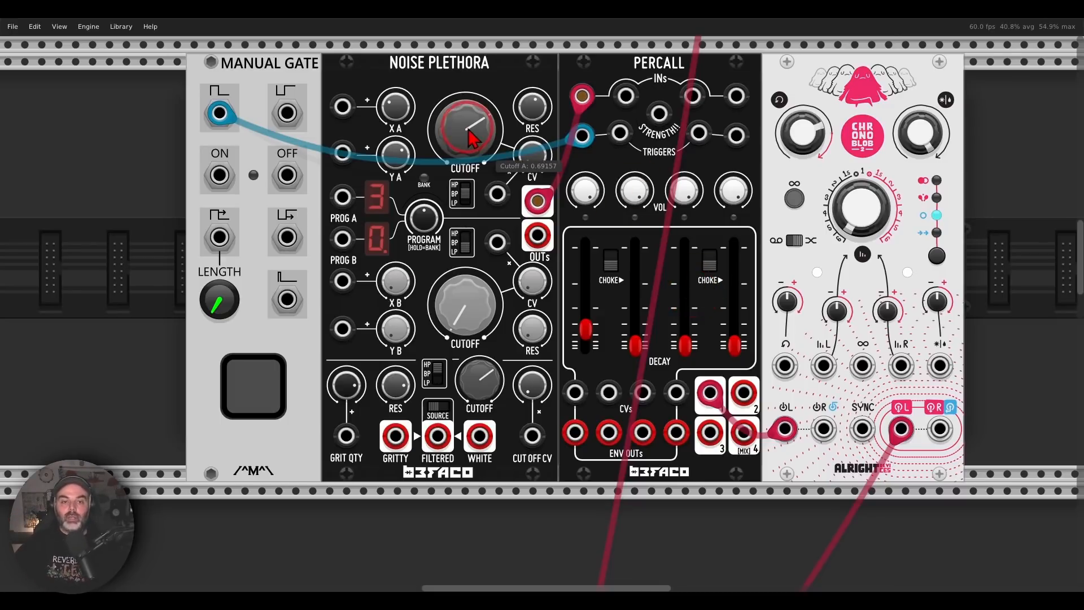
pyautogui.moveTo(644, 99); pyautogui.dragTo(693, 65)
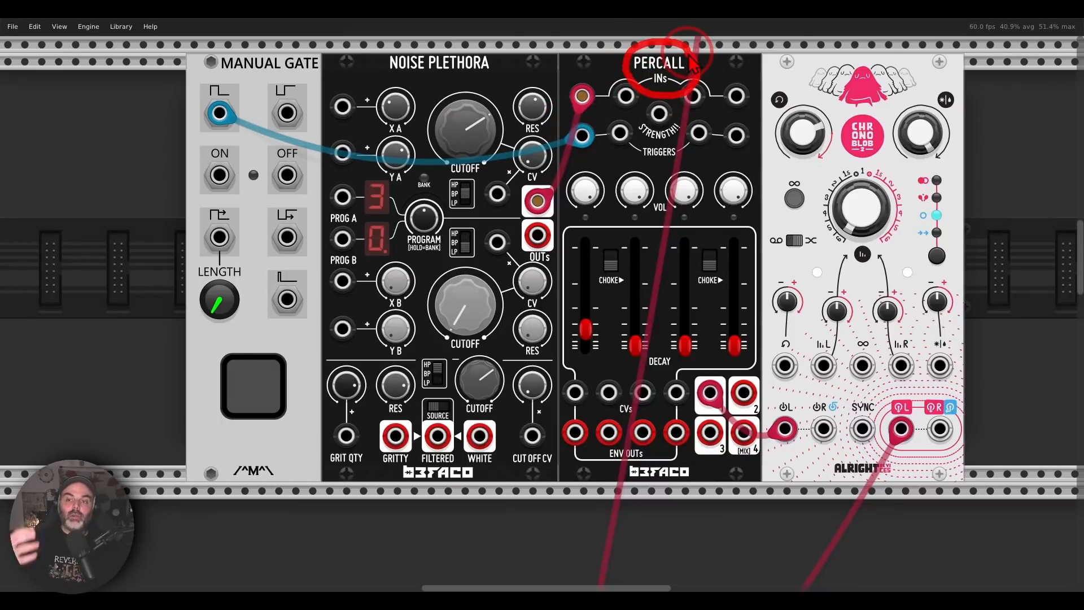
pyautogui.moveTo(920, 57)
pyautogui.mouseDown()
pyautogui.moveTo(887, 51)
pyautogui.moveTo(813, 73)
pyautogui.moveTo(904, 136)
pyautogui.moveTo(924, 71)
pyautogui.mouseUp()
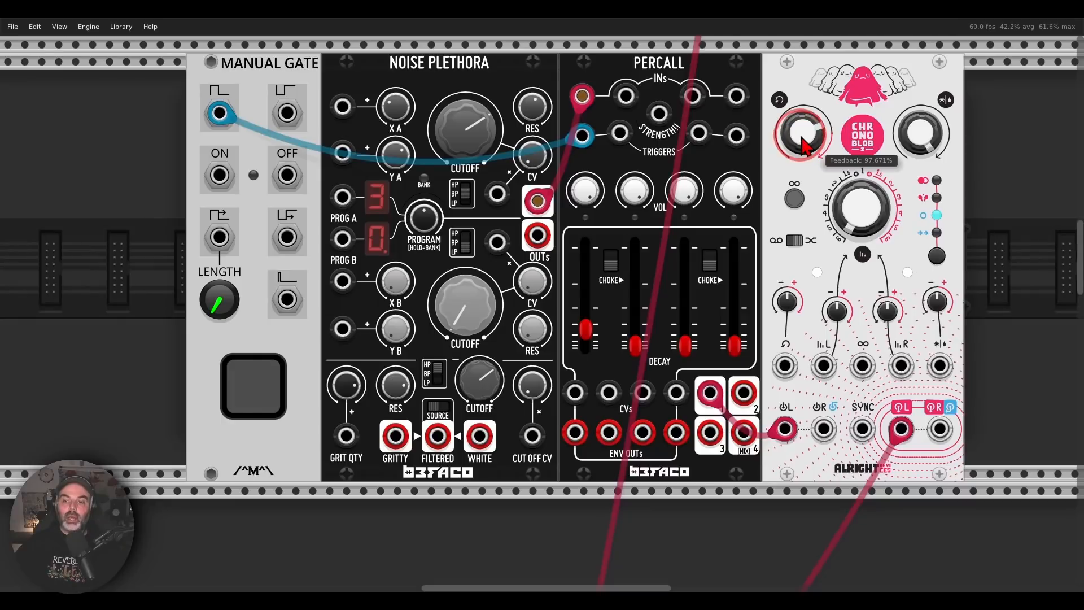
# - Fire the Manual Gate repeatedly to play the Noise Plethora percussion voice, adjusting the X A parameter between hits
pyautogui.click(252, 398)
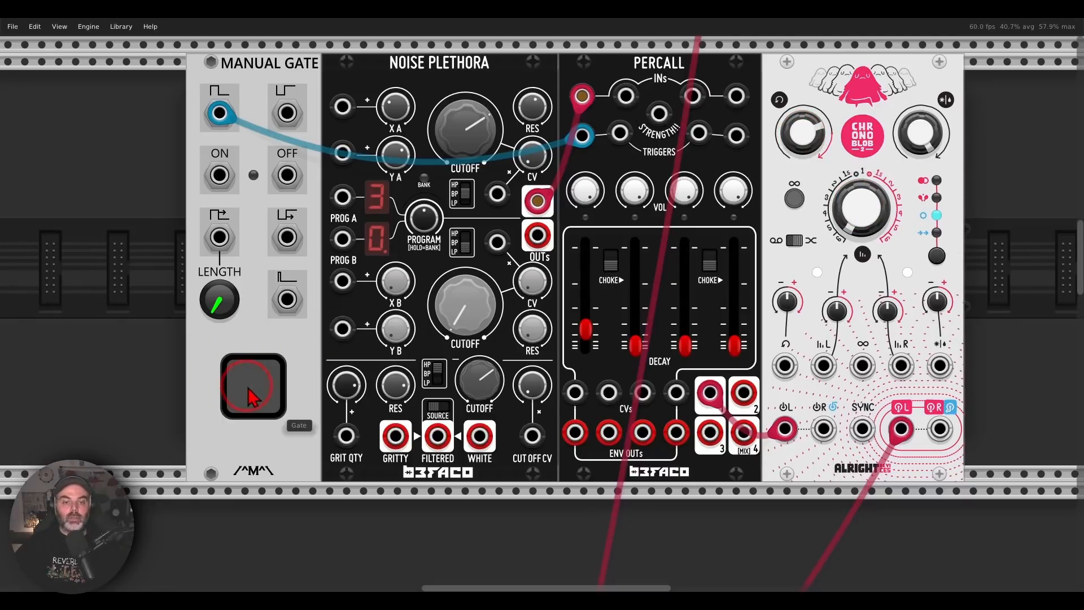
pyautogui.click(252, 398)
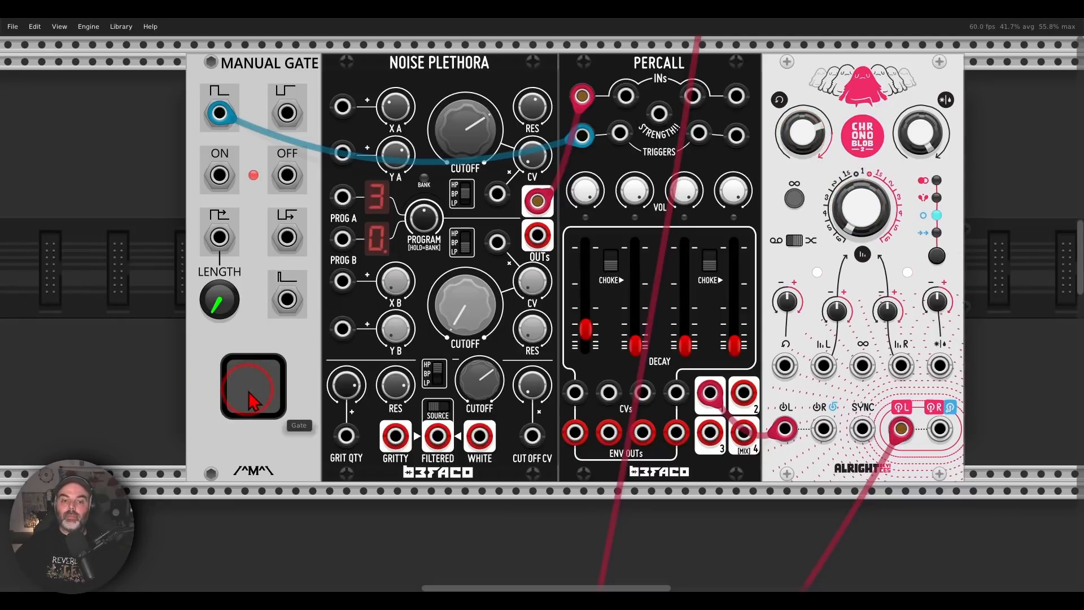
pyautogui.moveTo(399, 113); pyautogui.dragTo(399, 60)
pyautogui.click(252, 371)
pyautogui.click(251, 371)
pyautogui.click(252, 371)
pyautogui.click(252, 371)
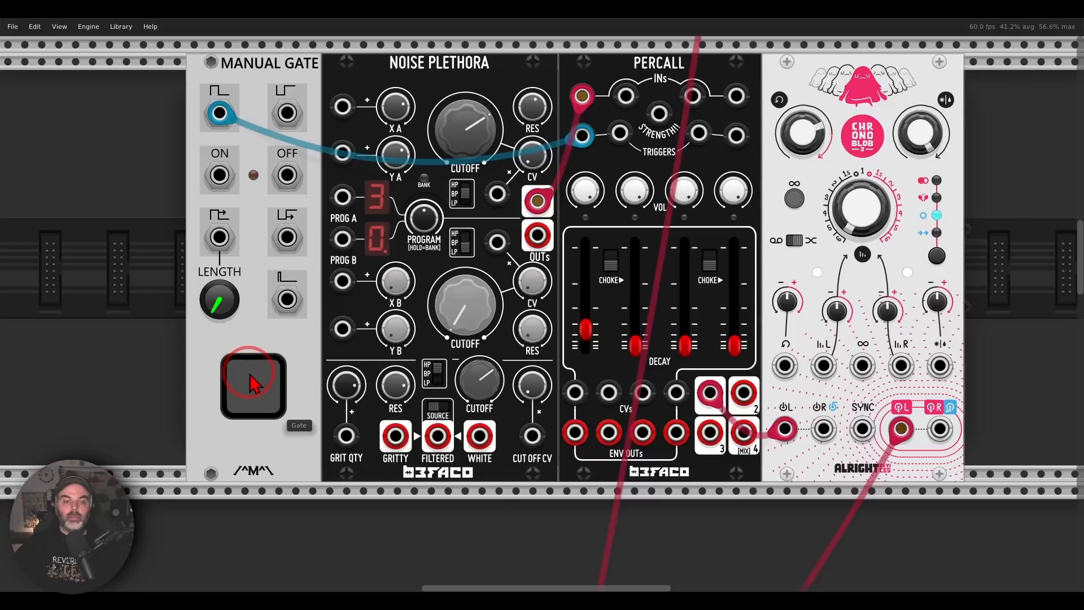
# - Raise Noise Plethora's Cutoff A and fire the Manual Gate to hear the brighter percussion hit
pyautogui.click(251, 371)
pyautogui.moveTo(459, 142); pyautogui.dragTo(459, 107)
pyautogui.click(249, 391)
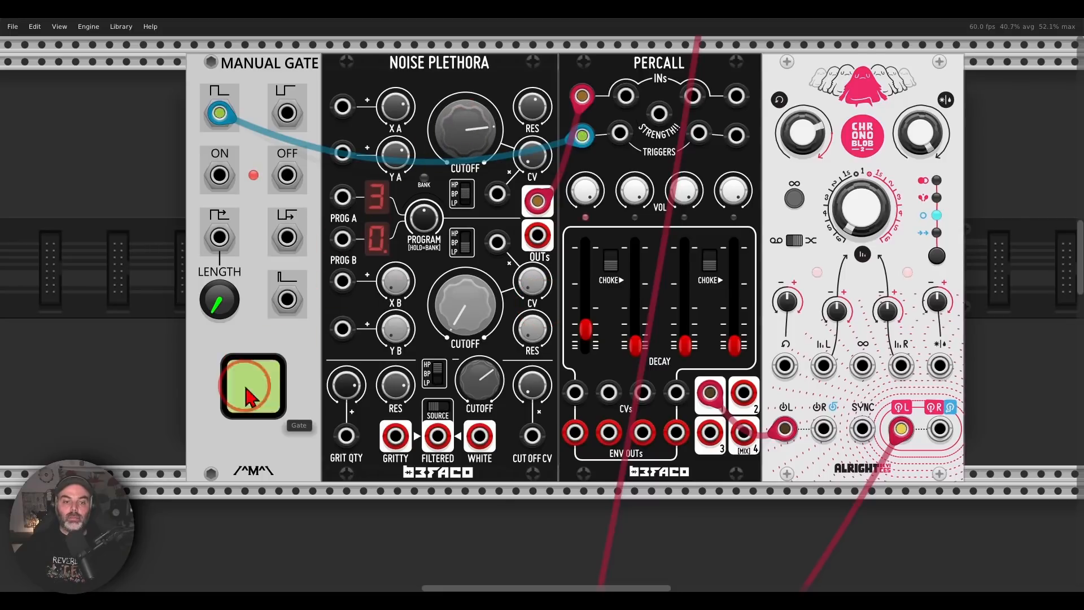
# - Change Noise Plethora's Program A to 4 and on to 5, firing the Manual Gate after each change
pyautogui.moveTo(429, 226); pyautogui.dragTo(429, 218)
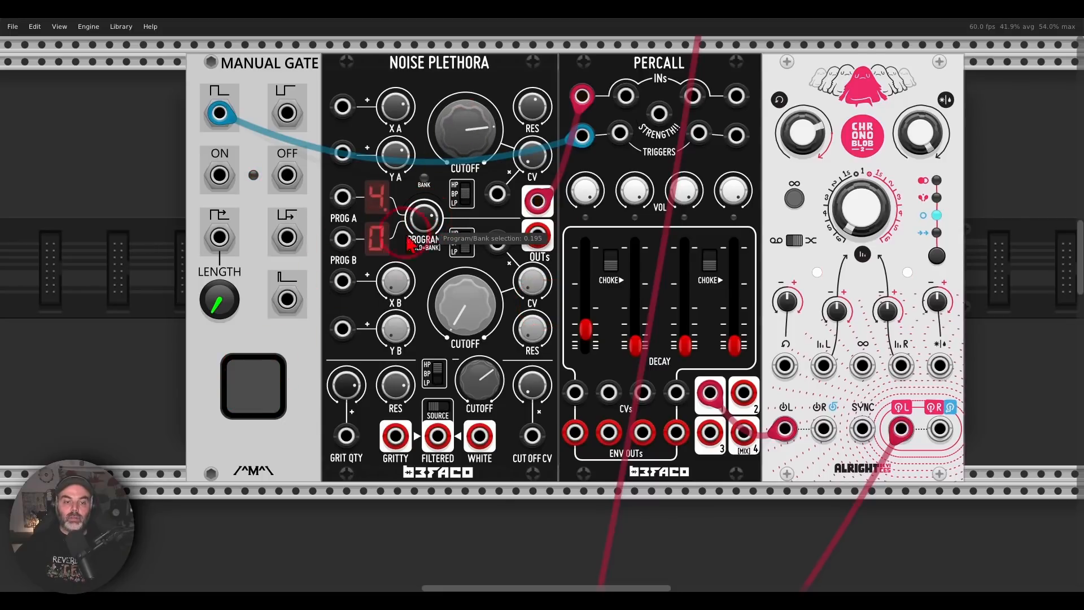
pyautogui.click(248, 389)
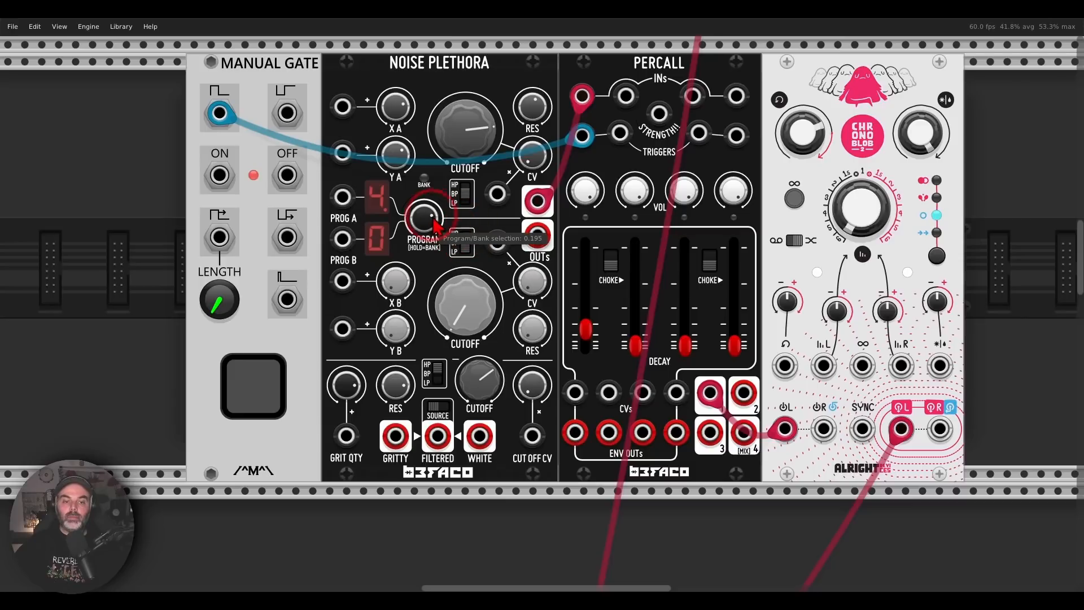
pyautogui.moveTo(429, 226); pyautogui.dragTo(429, 218)
pyautogui.click(243, 400)
pyautogui.click(262, 371)
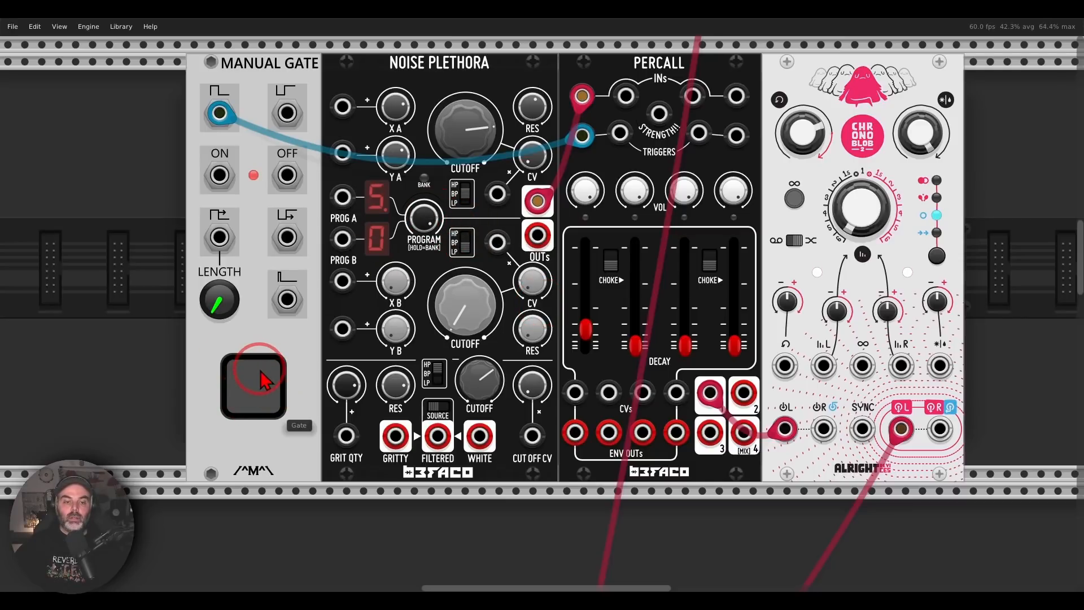
# - Lower Noise Plethora's Cutoff A and play several more percussion hits with the Manual Gate
pyautogui.moveTo(452, 140); pyautogui.dragTo(452, 172)
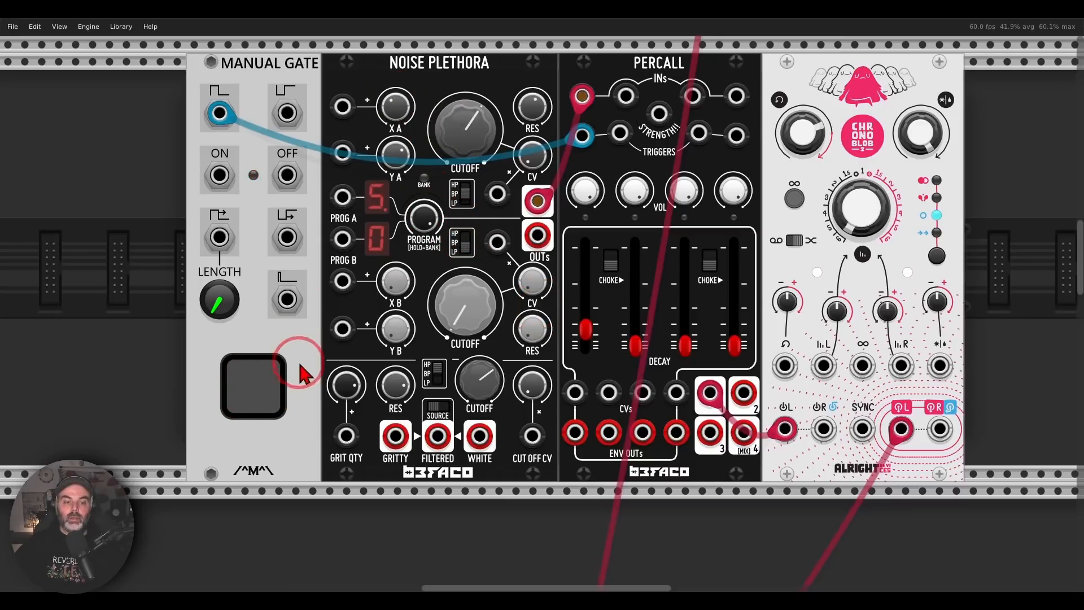
pyautogui.click(272, 375)
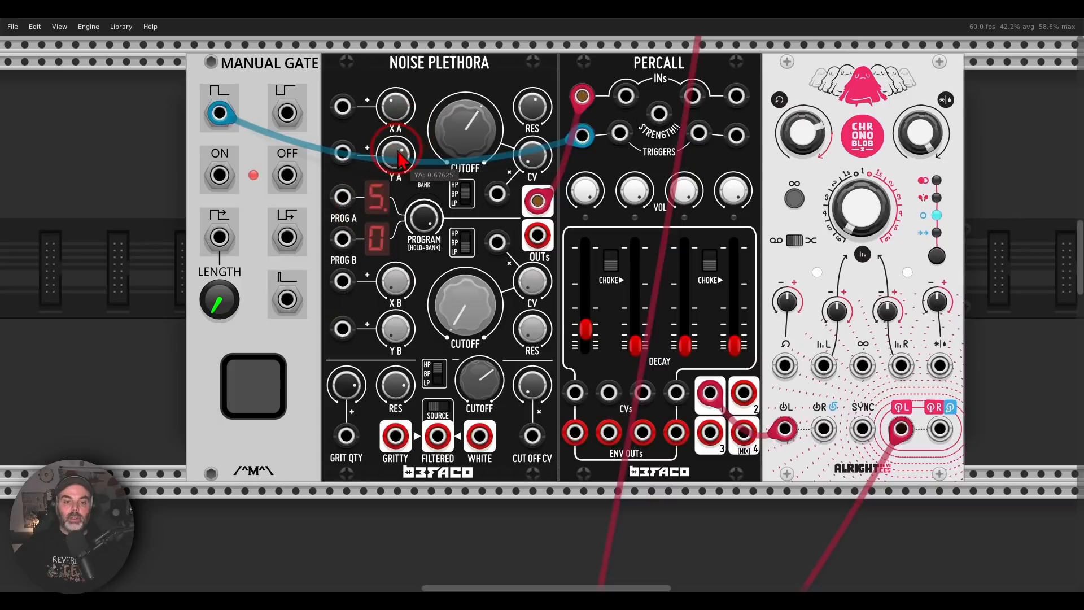
pyautogui.click(270, 385)
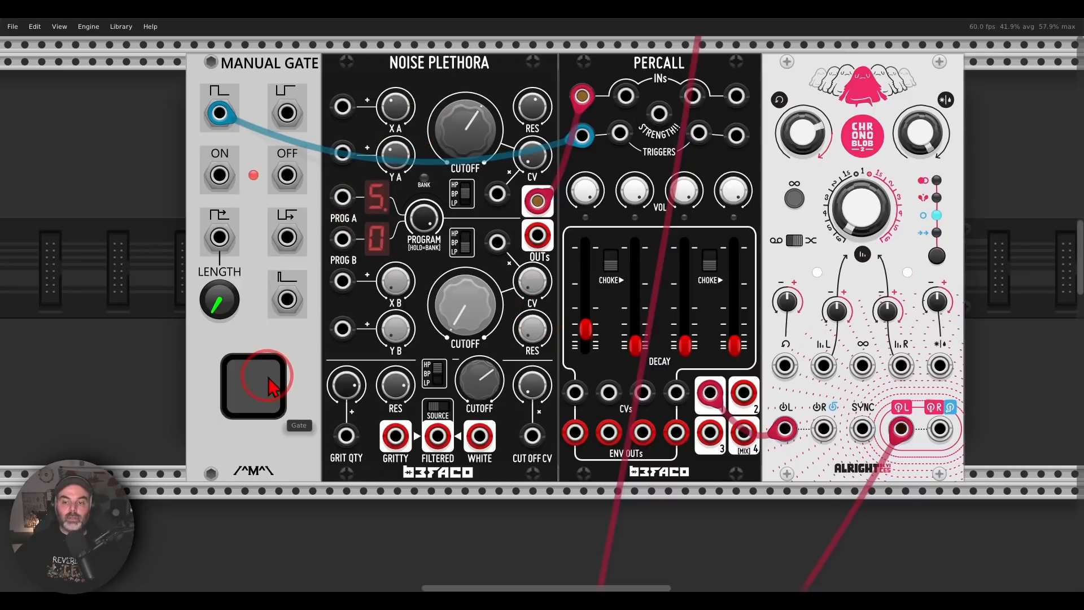
pyautogui.click(272, 387)
# - Locate the Squonk-sequenced patch and examine Noise Plethora's X A and Y A modulation, Percall, and Millenial's 1V/Oct and Decay inputs
pyautogui.scroll(-15, 270, 387)
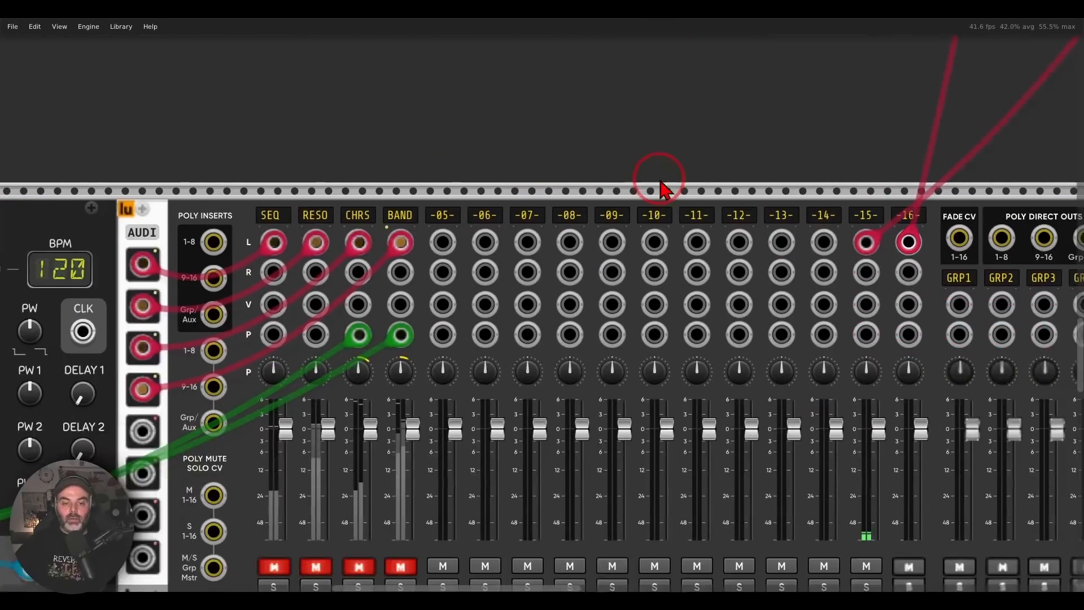
pyautogui.scroll(-3, 581, 181)
pyautogui.moveTo(508, 412); pyautogui.dragTo(794, 134)
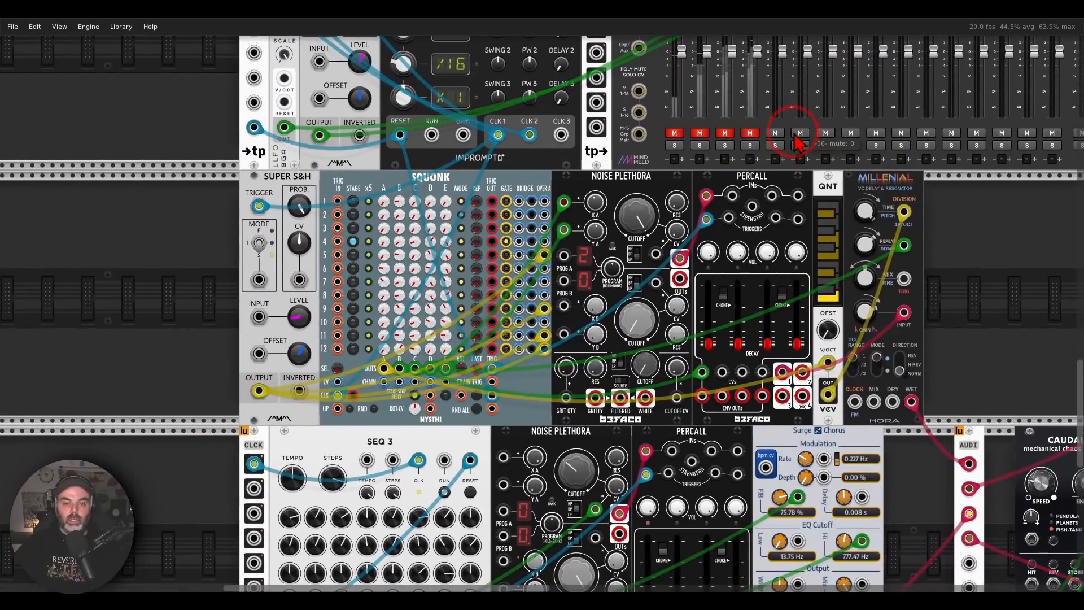
pyautogui.moveTo(456, 168)
pyautogui.mouseDown()
pyautogui.moveTo(408, 163)
pyautogui.moveTo(423, 196)
pyautogui.moveTo(467, 174)
pyautogui.moveTo(454, 164)
pyautogui.mouseUp()
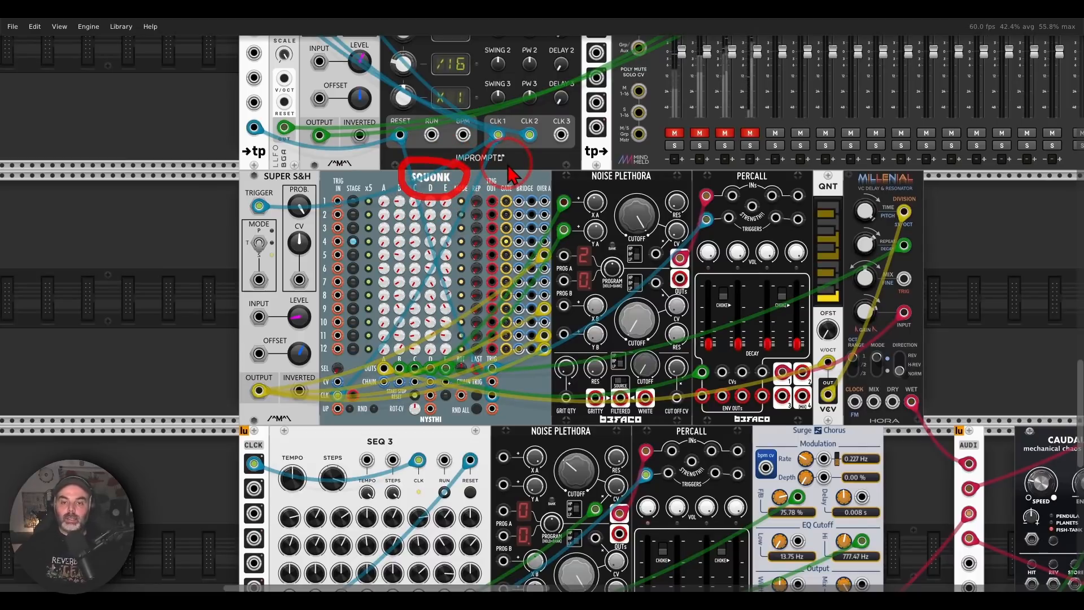
pyautogui.moveTo(580, 184)
pyautogui.mouseDown()
pyautogui.moveTo(539, 237)
pyautogui.moveTo(575, 251)
pyautogui.moveTo(582, 189)
pyautogui.mouseUp()
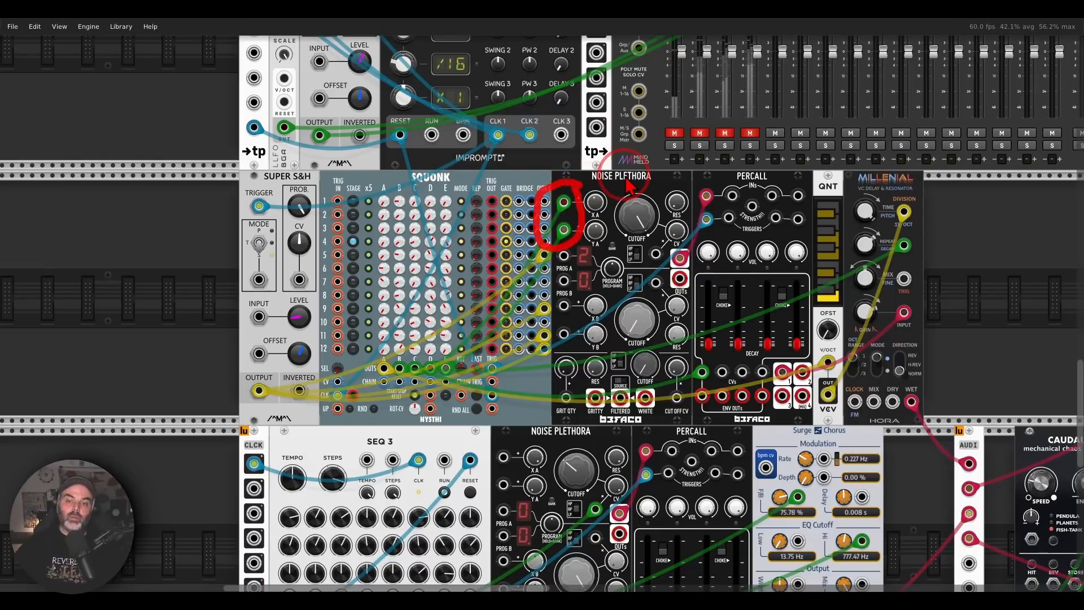
pyautogui.moveTo(771, 158)
pyautogui.mouseDown()
pyautogui.moveTo(724, 192)
pyautogui.moveTo(780, 182)
pyautogui.mouseUp()
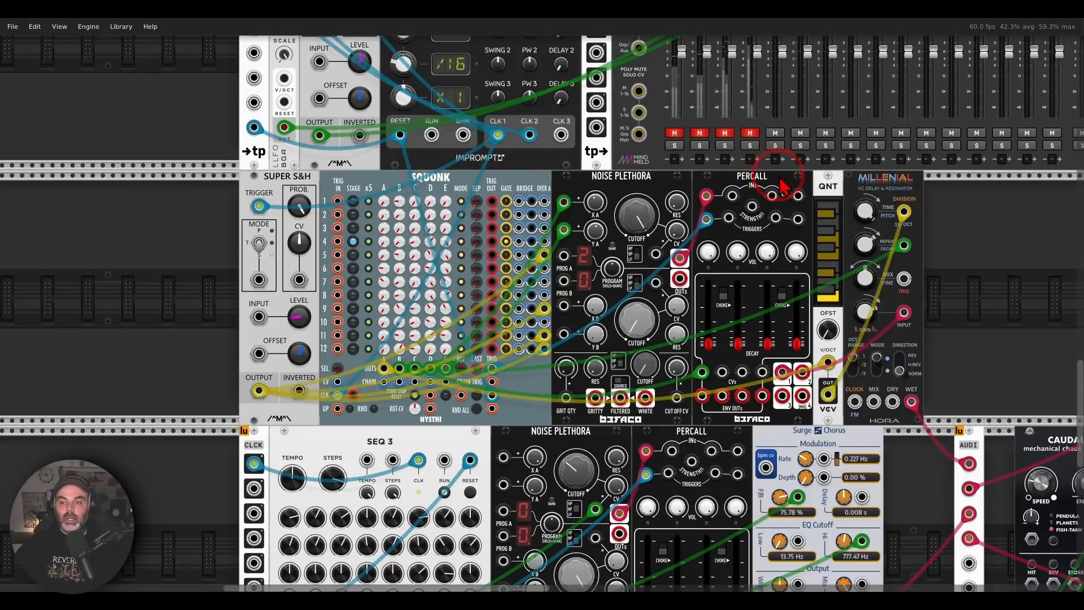
pyautogui.moveTo(783, 180); pyautogui.dragTo(491, 145)
pyautogui.scroll(3, 613, 181)
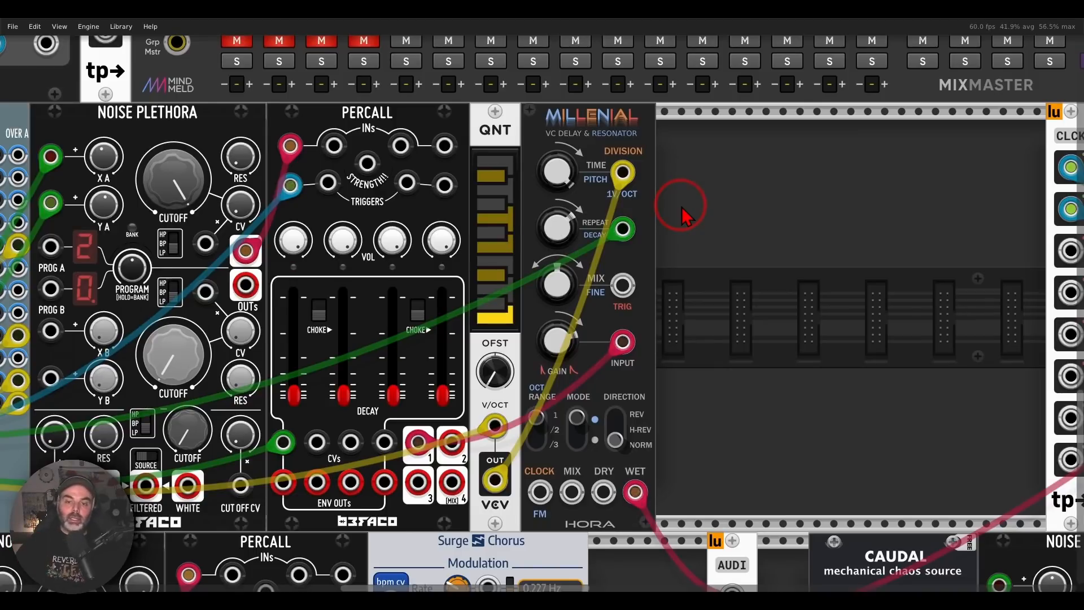
pyautogui.moveTo(658, 155)
pyautogui.mouseDown()
pyautogui.moveTo(633, 152)
pyautogui.moveTo(629, 240)
pyautogui.moveTo(686, 189)
pyautogui.moveTo(661, 166)
pyautogui.mouseUp()
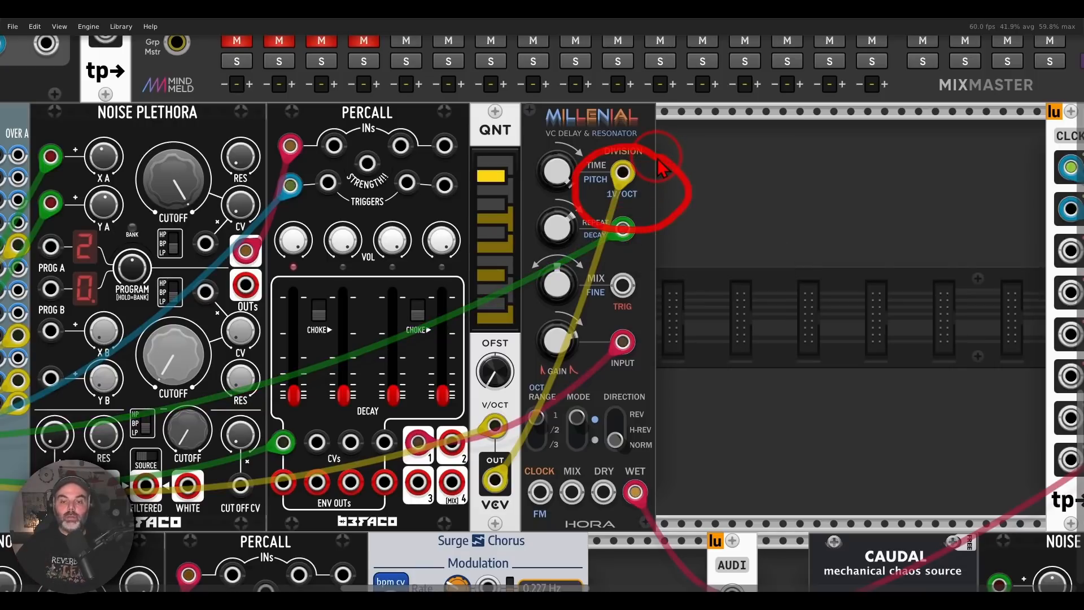
pyautogui.moveTo(646, 211)
pyautogui.mouseDown()
pyautogui.moveTo(621, 210)
pyautogui.moveTo(593, 257)
pyautogui.moveTo(662, 244)
pyautogui.mouseUp()
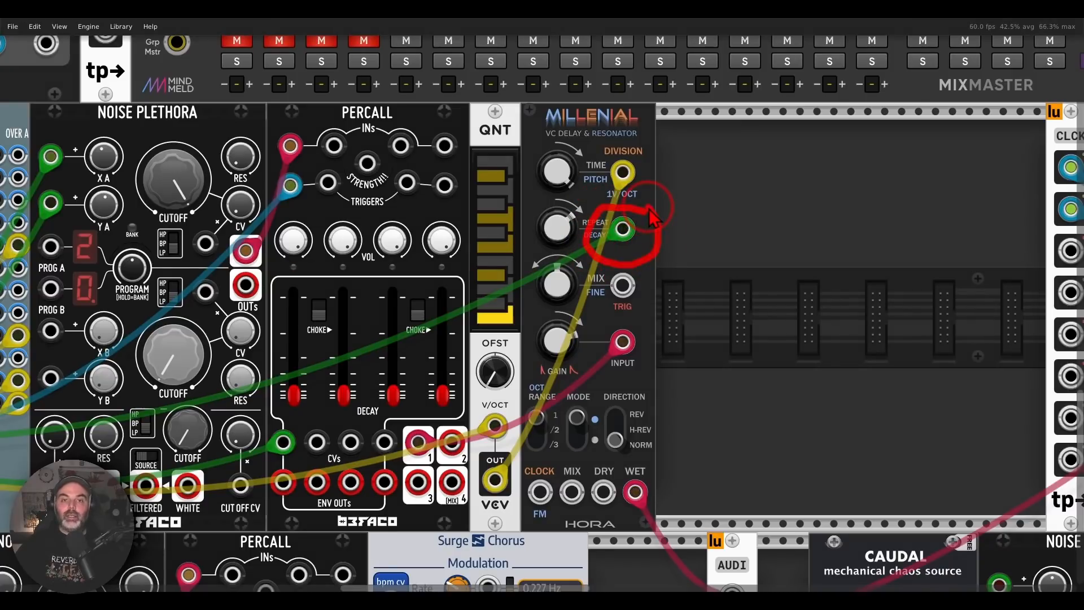
# - Unmute the SEQ channel on MixMaster to play the Squonk-sequenced Noise Plethora patch
pyautogui.moveTo(255, 76); pyautogui.dragTo(570, 154)
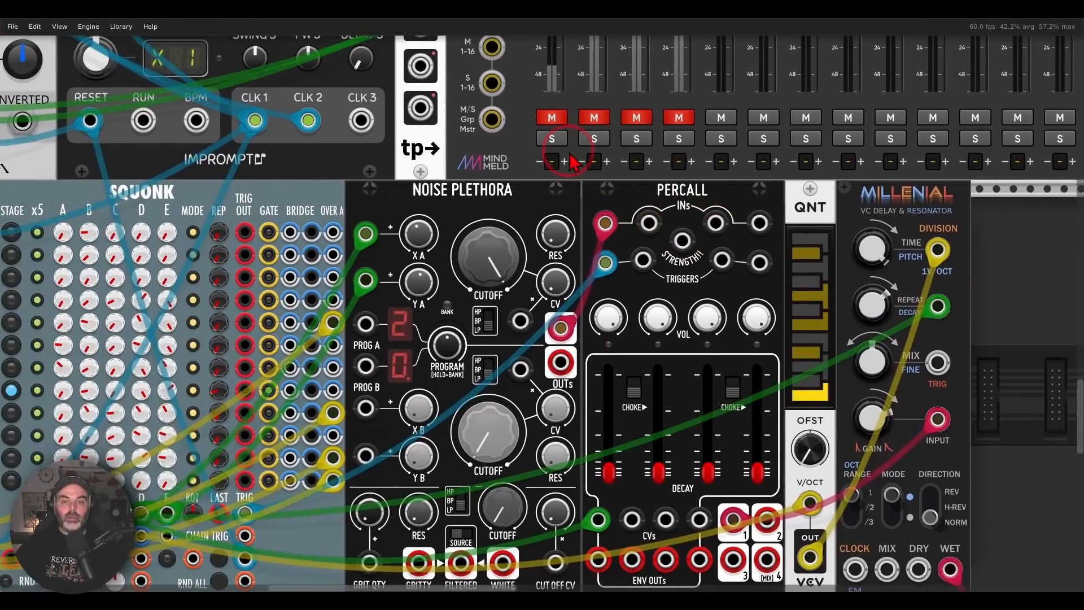
pyautogui.click(552, 120)
pyautogui.moveTo(475, 232); pyautogui.dragTo(618, 129)
pyautogui.scroll(-1, 611, 139)
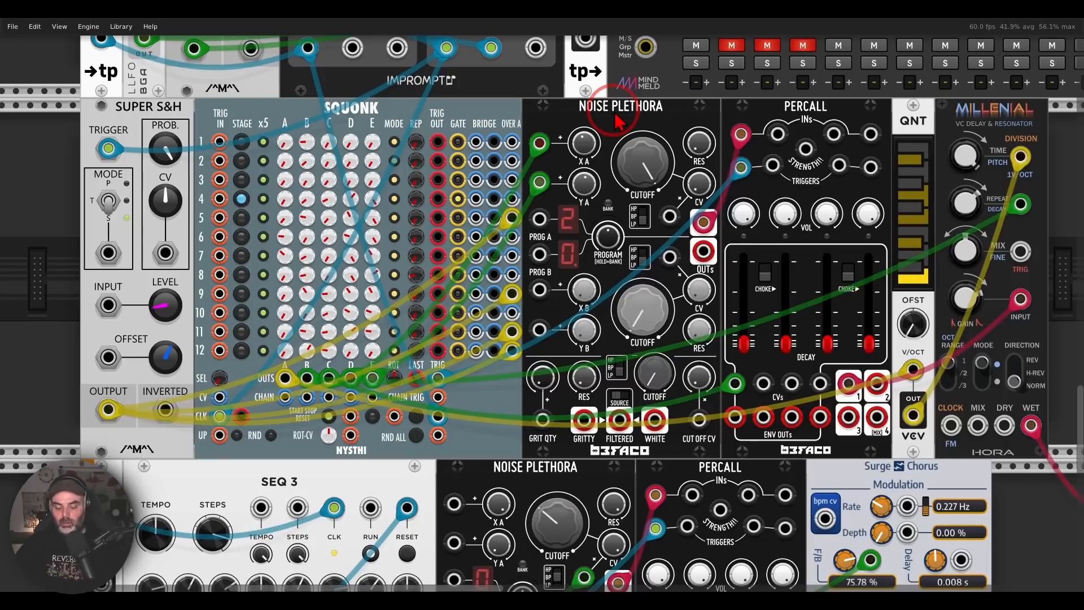
# - Raise the Squonk-sequenced Noise Plethora's Cutoff A past 0.66 and point out Percall's first Decay slider
pyautogui.moveTo(642, 158); pyautogui.dragTo(641, 214)
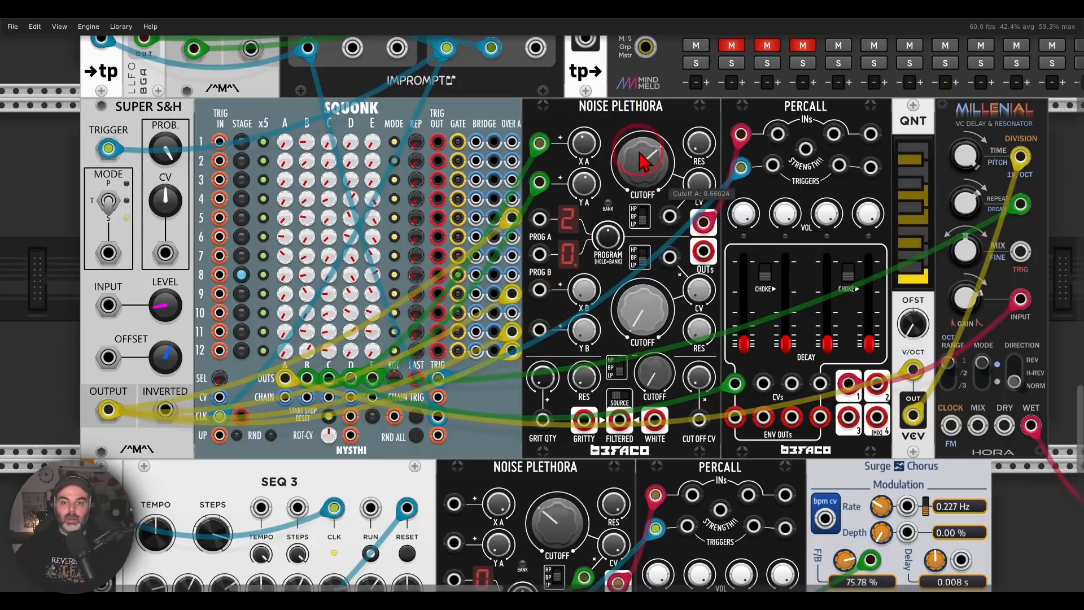
pyautogui.moveTo(696, 141); pyautogui.dragTo(696, 51)
pyautogui.click(641, 169)
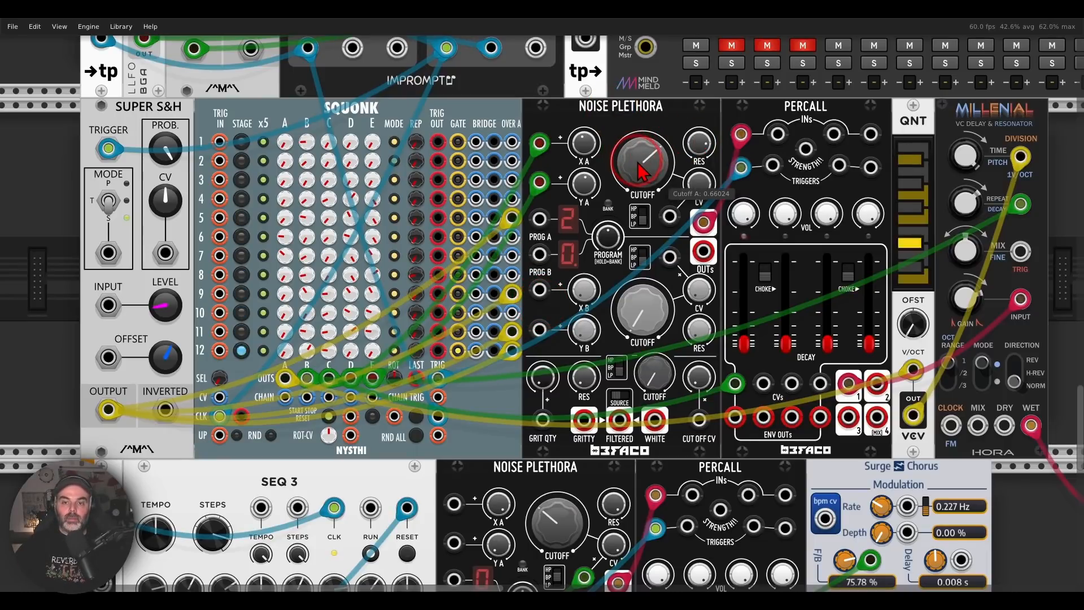
pyautogui.moveTo(641, 168); pyautogui.dragTo(642, 171)
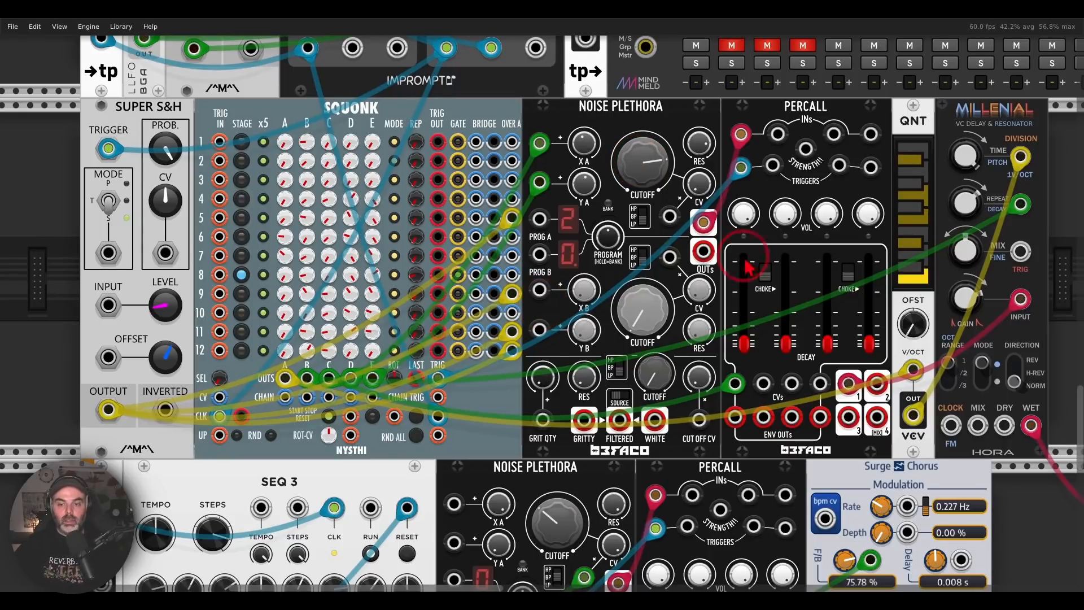
pyautogui.click(745, 343)
pyautogui.moveTo(747, 348)
pyautogui.mouseDown()
pyautogui.moveTo(744, 323)
pyautogui.moveTo(744, 343)
pyautogui.mouseUp()
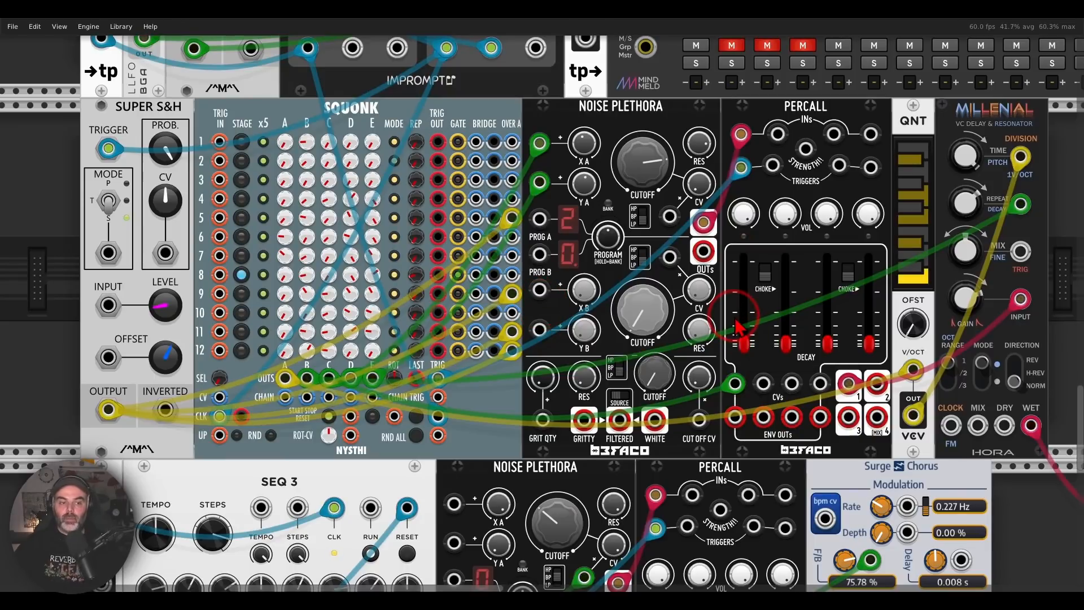
# - Examine the clocked Noise Plethora feeding Prism Rainbow, and solo and unmute the RESO channel on MixMaster
pyautogui.moveTo(940, 296); pyautogui.dragTo(443, 242)
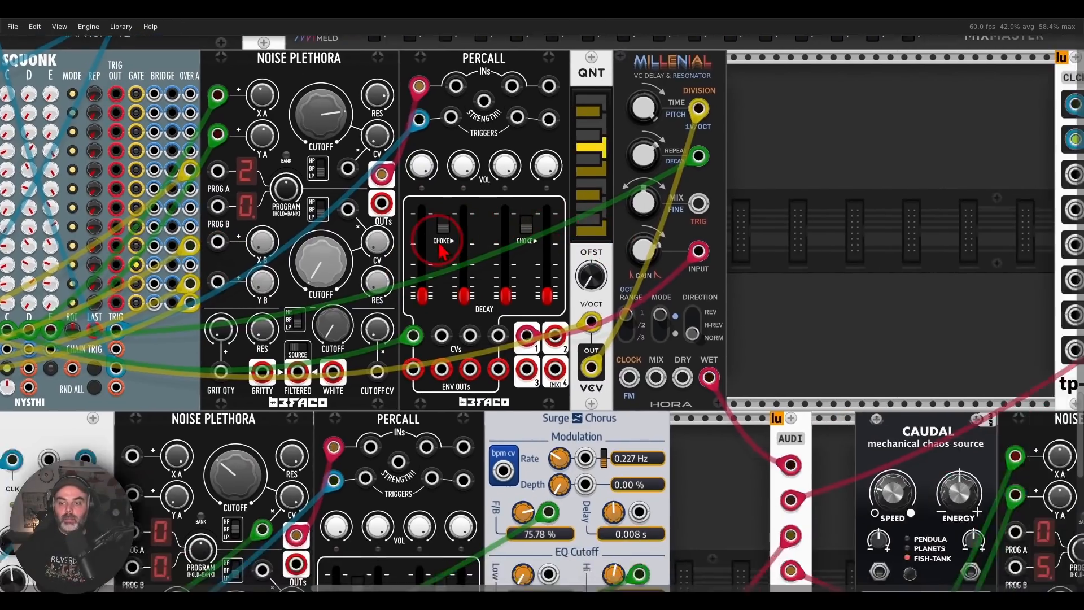
pyautogui.moveTo(857, 216)
pyautogui.mouseDown()
pyautogui.moveTo(301, 263)
pyautogui.moveTo(117, 245)
pyautogui.mouseUp()
pyautogui.moveTo(709, 280); pyautogui.dragTo(541, 275)
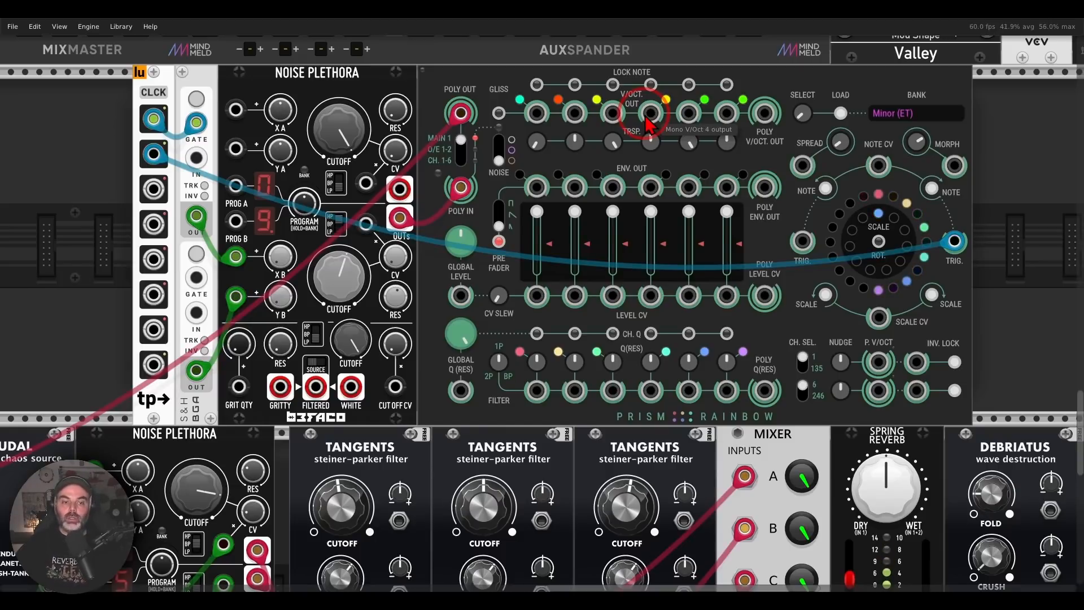
pyautogui.moveTo(401, 189); pyautogui.dragTo(425, 184)
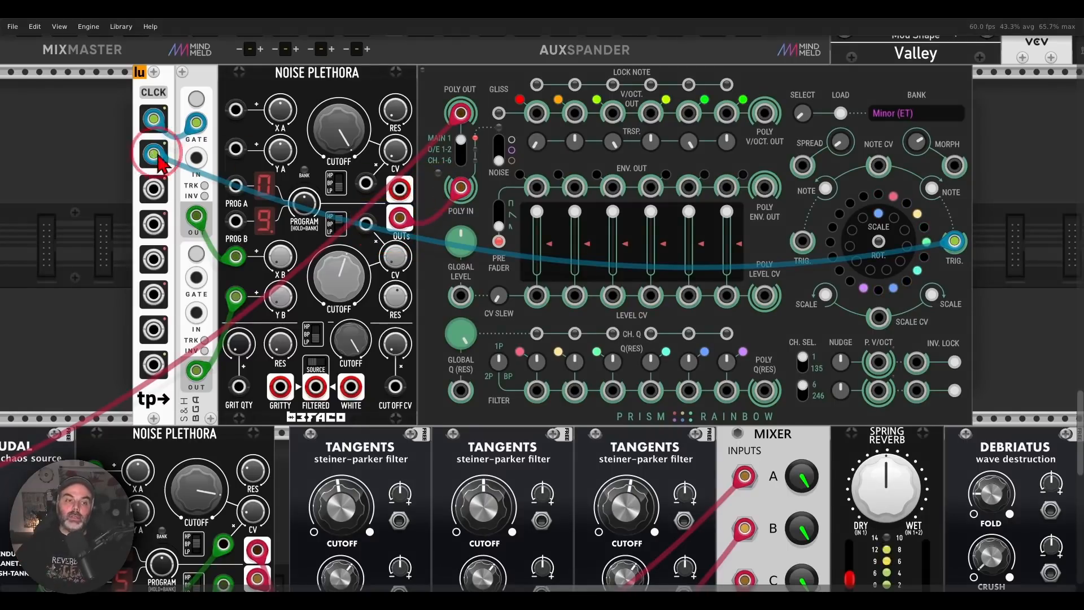
pyautogui.moveTo(190, 164); pyautogui.dragTo(891, 355)
pyautogui.click(188, 221)
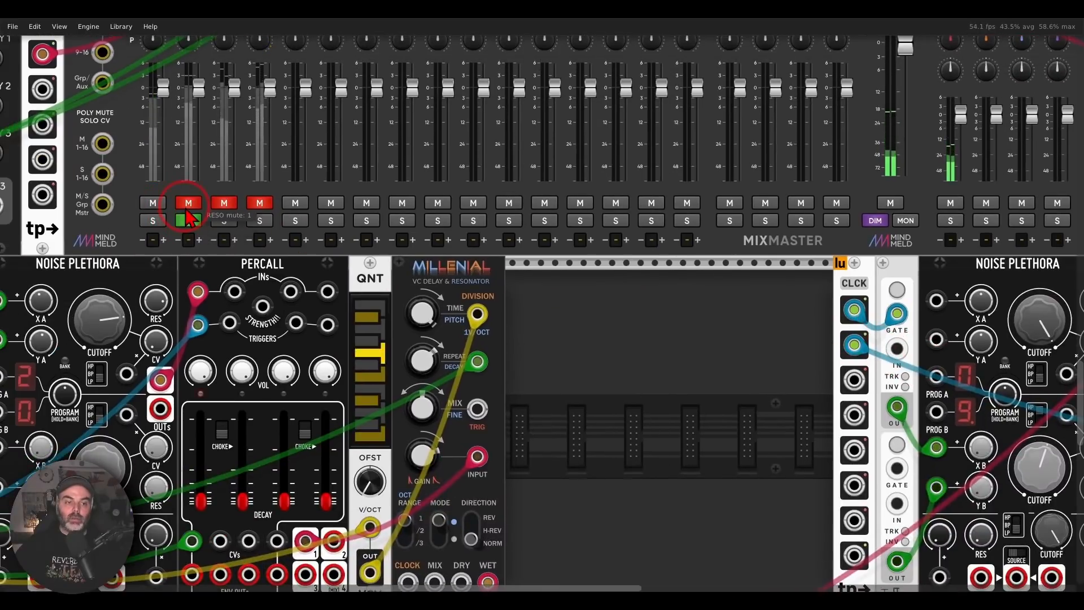
pyautogui.click(189, 203)
# - Try semitone transpositions such as 2, 7 and 12 on individual Prism Rainbow channels, and reset channels 2 to 6 to 0
pyautogui.moveTo(830, 434); pyautogui.dragTo(106, 275)
pyautogui.moveTo(627, 168); pyautogui.dragTo(537, 294)
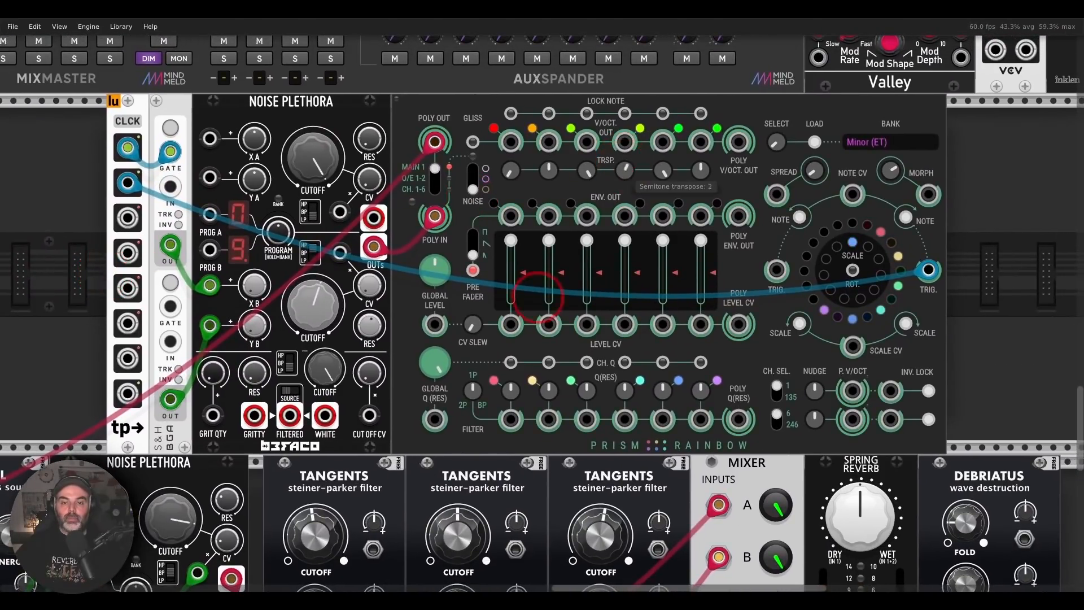
pyautogui.moveTo(625, 168); pyautogui.dragTo(541, 306)
pyautogui.doubleClick(589, 172)
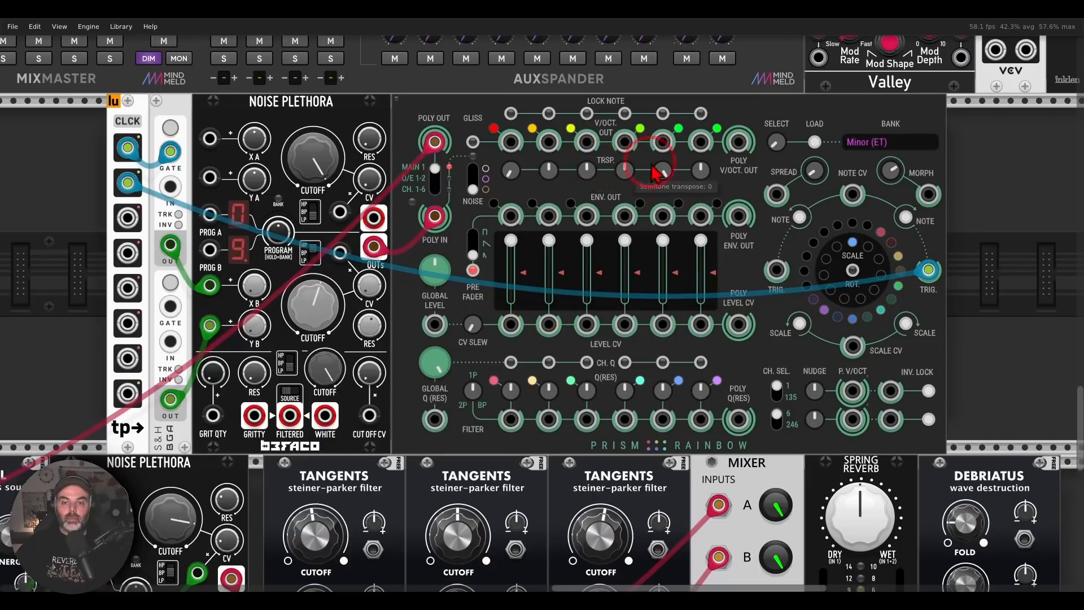
pyautogui.doubleClick(667, 174)
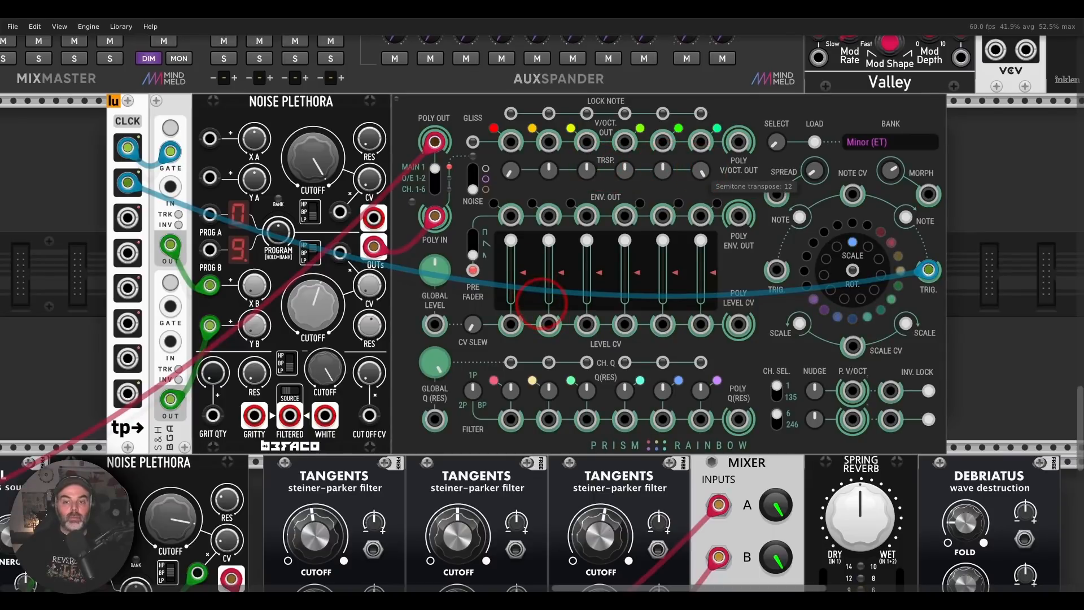
pyautogui.moveTo(550, 171); pyautogui.dragTo(541, 277)
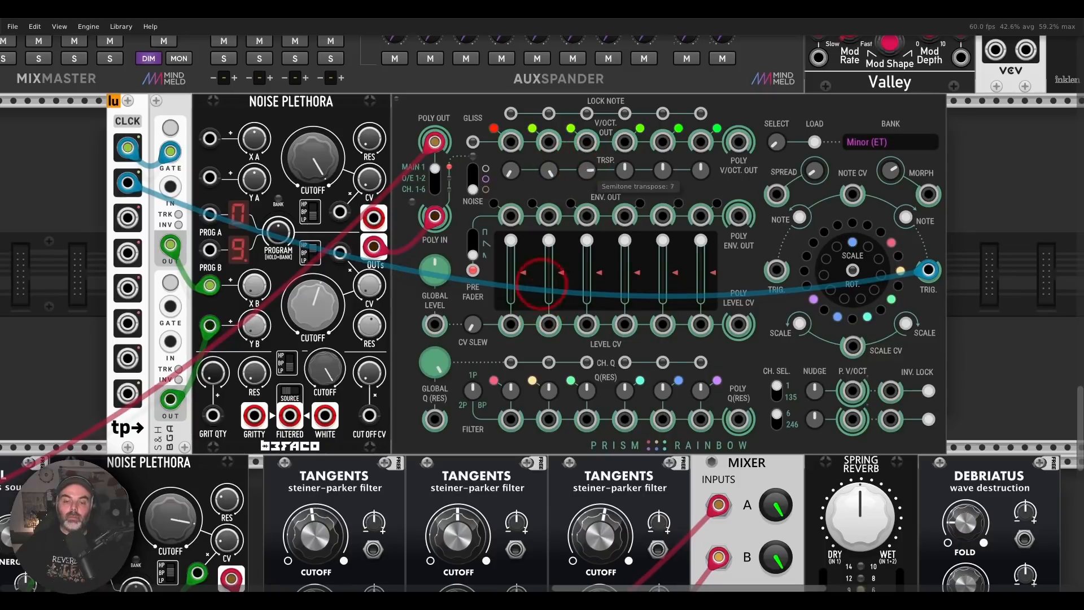
pyautogui.doubleClick(588, 172)
pyautogui.doubleClick(551, 171)
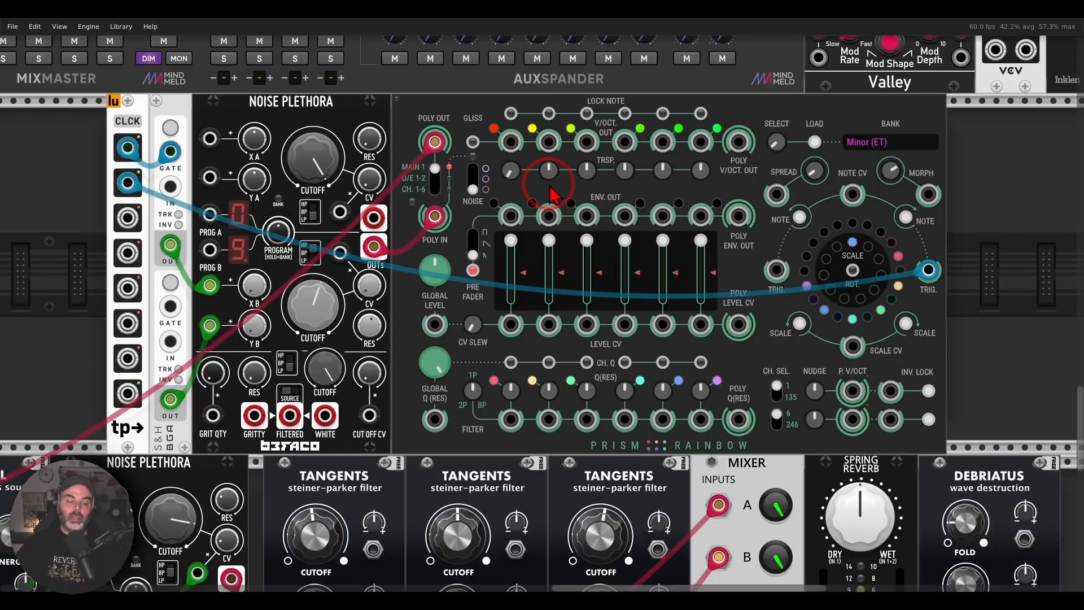
# - Examine Noise Plethora's Program B in the resonator patch and the clocked sample-and-hold feeding its X B and Y B inputs
pyautogui.moveTo(228, 260)
pyautogui.mouseDown()
pyautogui.moveTo(184, 316)
pyautogui.moveTo(240, 336)
pyautogui.moveTo(237, 271)
pyautogui.moveTo(303, 281)
pyautogui.mouseUp()
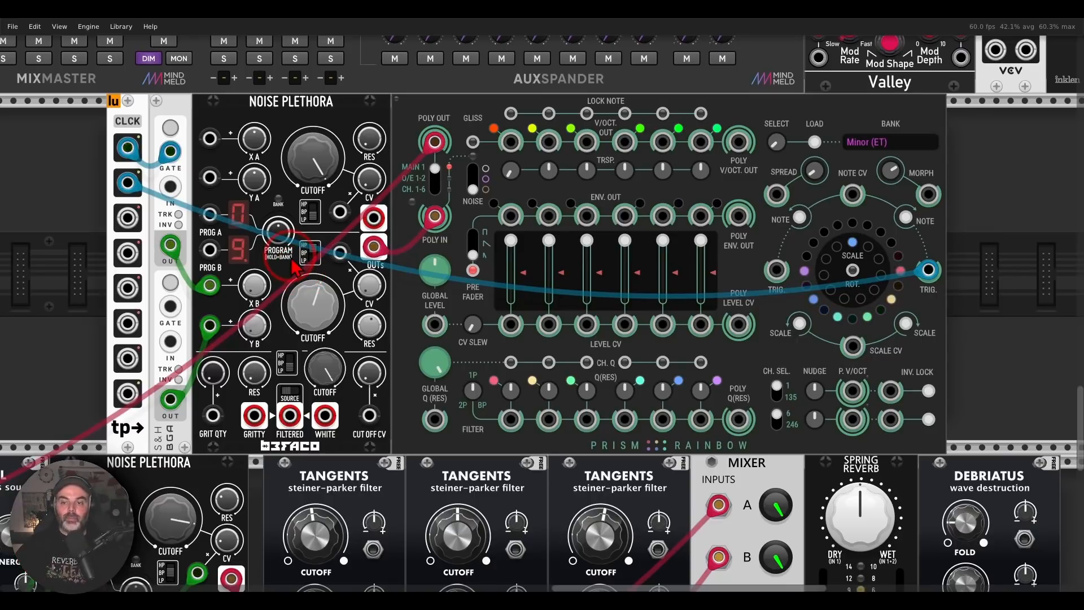
pyautogui.hscroll(-10, 96, 203)
pyautogui.scroll(2, 96, 204)
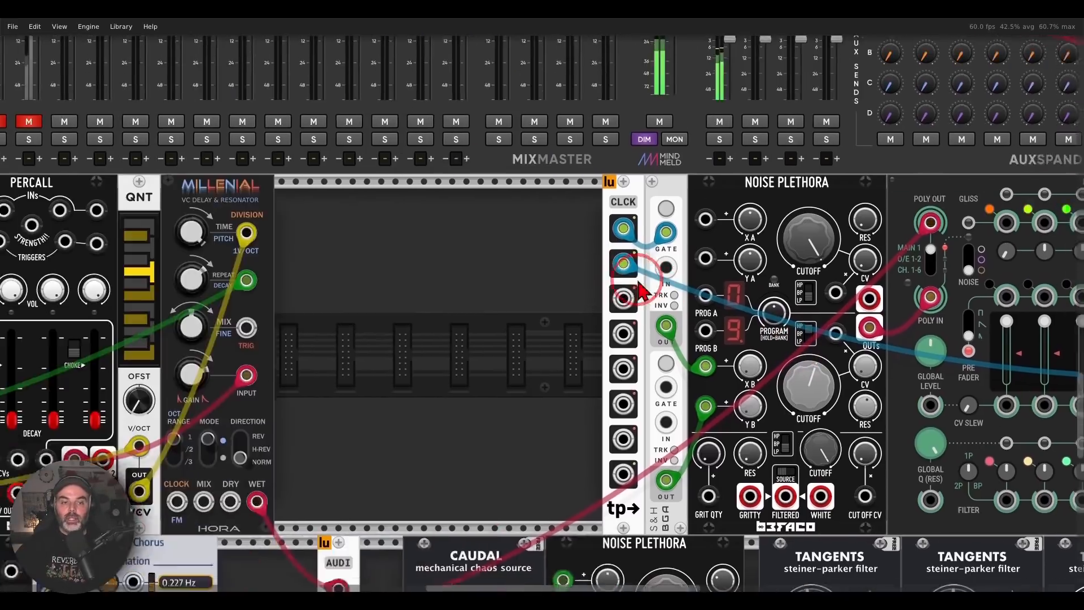
pyautogui.moveTo(705, 356); pyautogui.dragTo(125, 233)
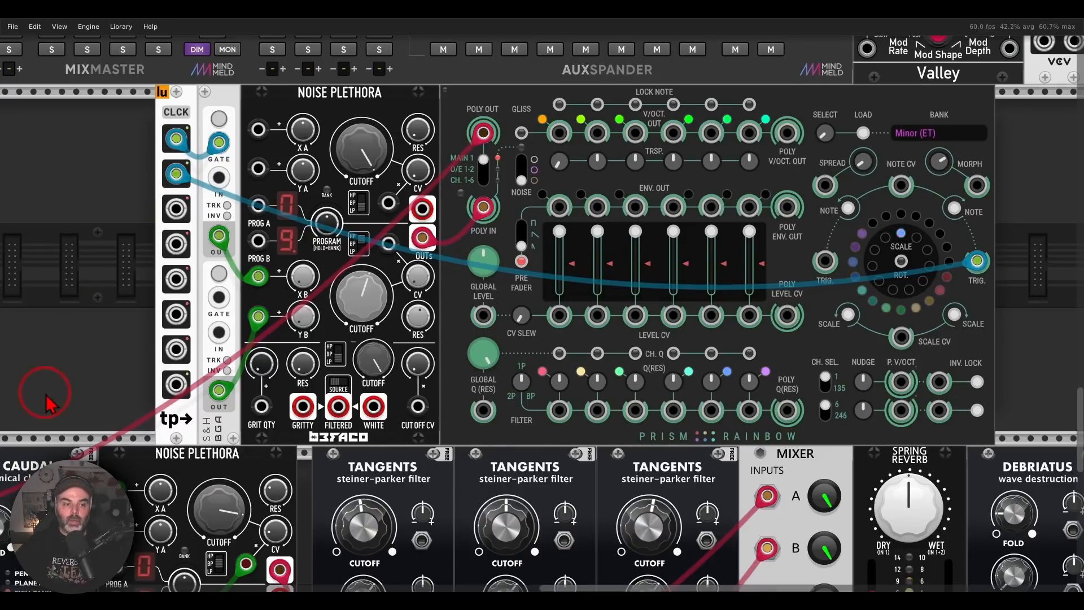
# - Examine the SEQ 3 patch feeding Noise Plethora, Percall and Surge Chorus, including the sequencer and Noise Plethora's Cutoff A
pyautogui.moveTo(43, 388)
pyautogui.mouseDown()
pyautogui.moveTo(658, 288)
pyautogui.moveTo(746, 247)
pyautogui.mouseUp()
pyautogui.moveTo(475, 394)
pyautogui.mouseDown()
pyautogui.moveTo(818, 160)
pyautogui.moveTo(897, 168)
pyautogui.mouseUp()
pyautogui.moveTo(544, 472); pyautogui.dragTo(670, 479)
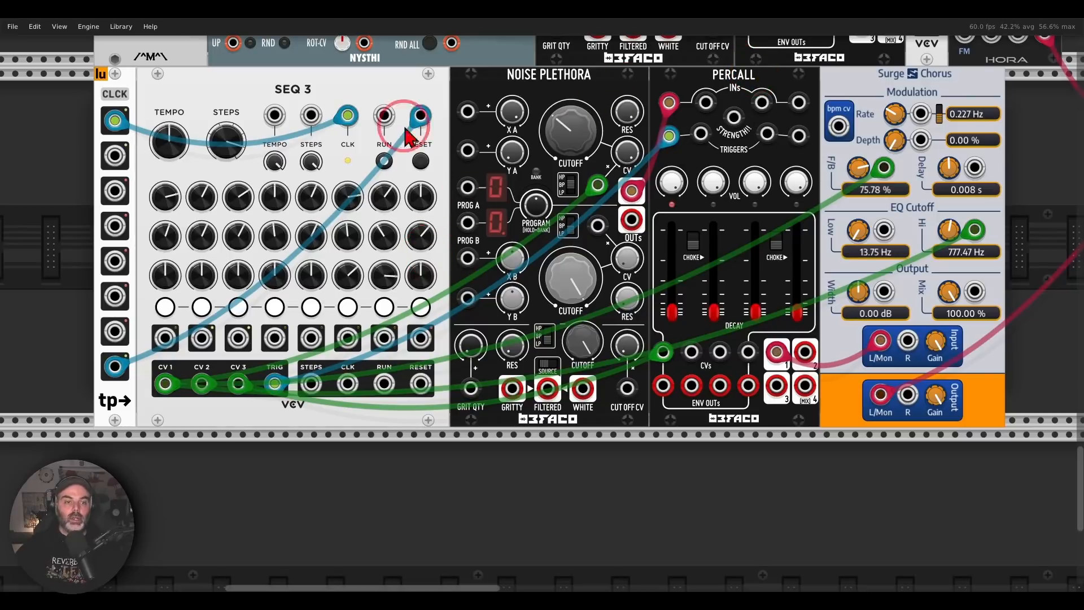
pyautogui.moveTo(310, 79)
pyautogui.mouseDown()
pyautogui.moveTo(314, 115)
pyautogui.moveTo(321, 90)
pyautogui.mouseUp()
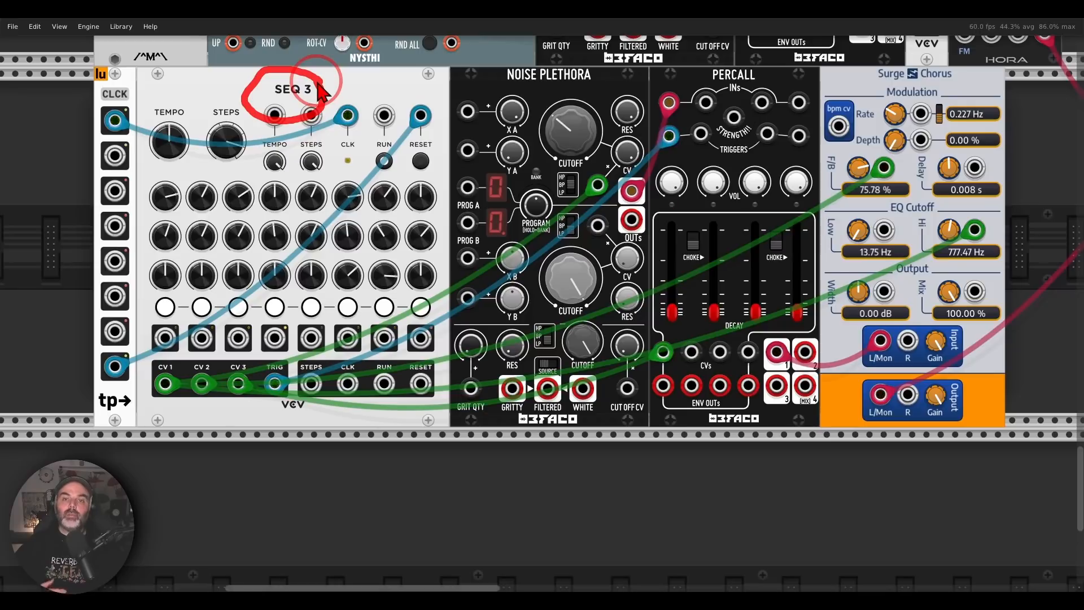
pyautogui.scroll(6, 551, 289)
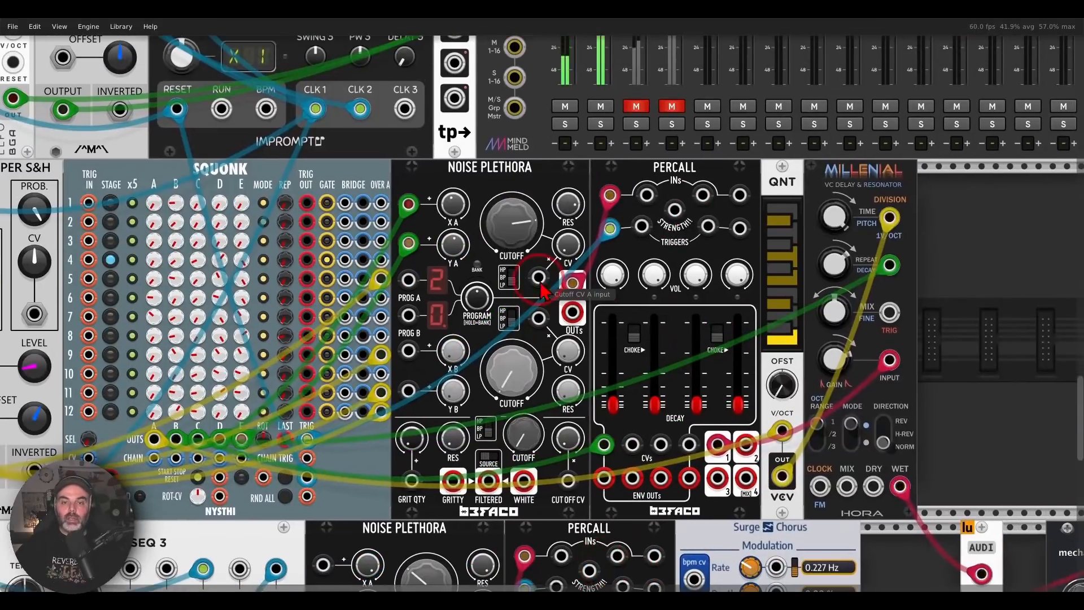
pyautogui.scroll(-10, 542, 271)
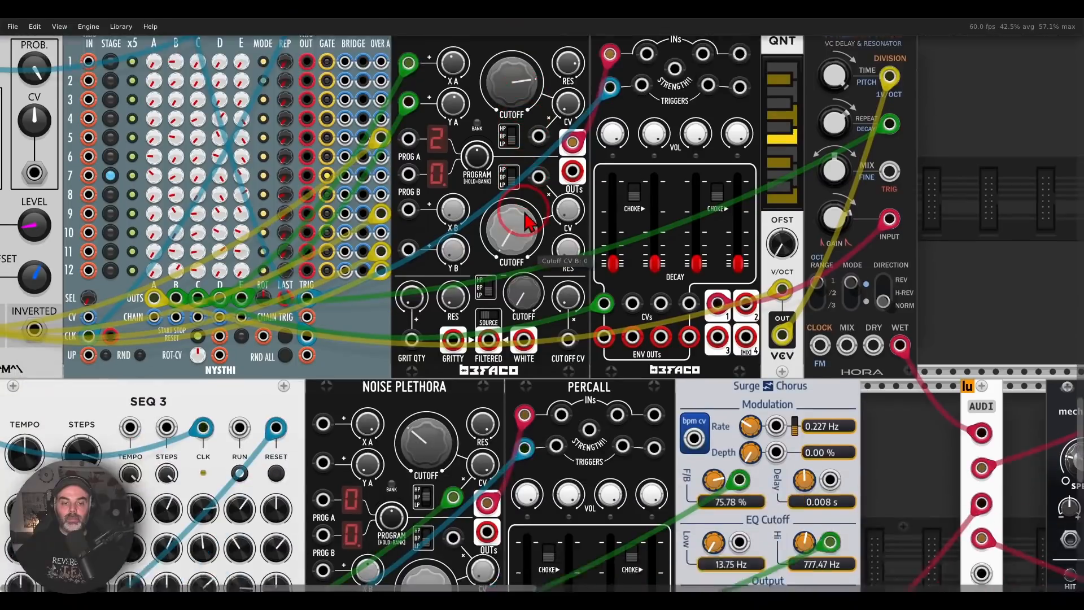
pyautogui.scroll(-3, 525, 220)
pyautogui.hscroll(-4, 525, 220)
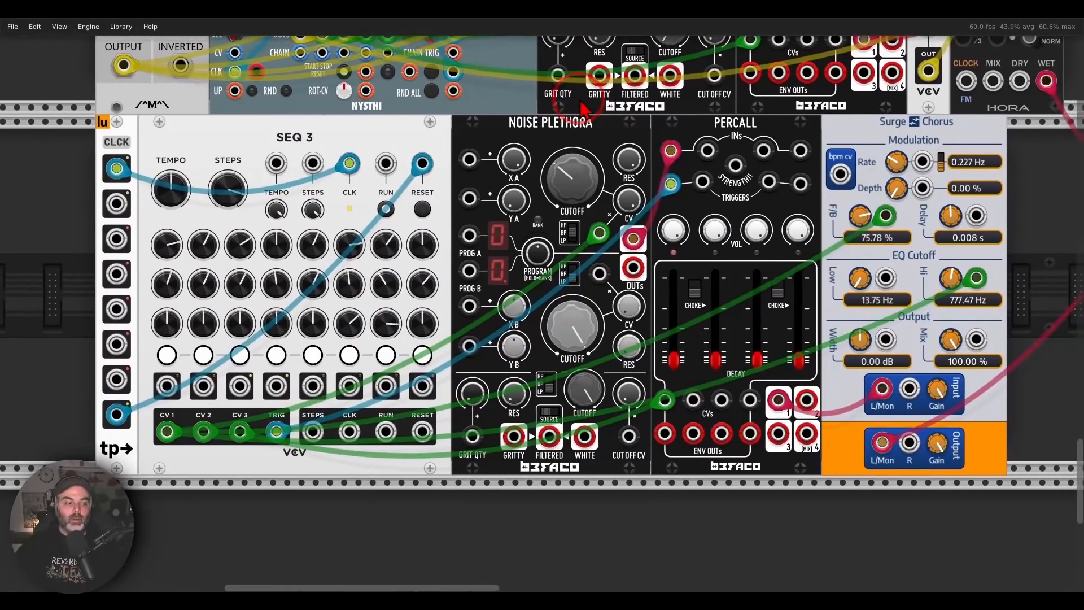
pyautogui.scroll(-1, 583, 110)
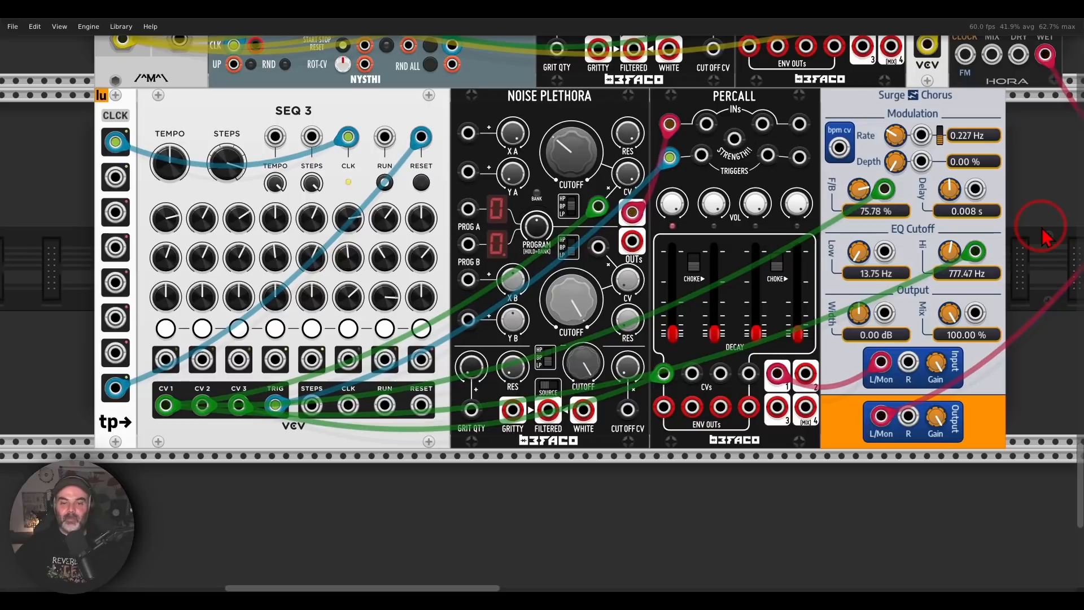
pyautogui.moveTo(567, 168); pyautogui.dragTo(541, 308)
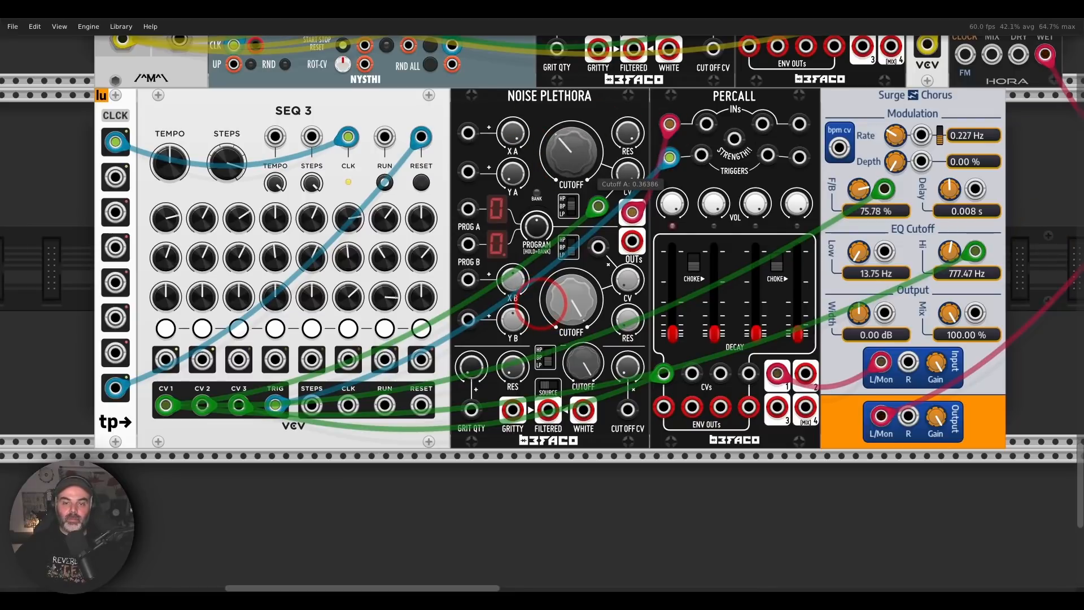
# - Unmute the CHRS and BAND channels on MixMaster and leave CHRS unsoloed
pyautogui.scroll(10, 541, 304)
pyautogui.click(645, 293)
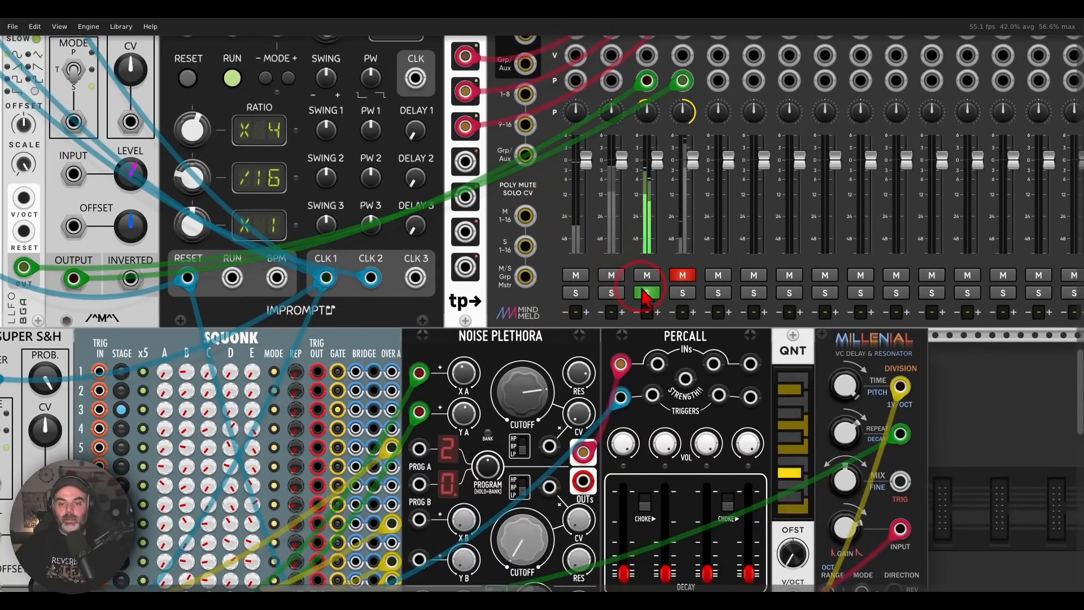
pyautogui.click(644, 292)
# - Examine the Caudal-modulated Noise Plethora patch, pointing out the three Tangents filters, the Spring Reverb and Debriatus
pyautogui.moveTo(962, 514); pyautogui.dragTo(358, 133)
pyautogui.moveTo(710, 323)
pyautogui.mouseDown()
pyautogui.moveTo(305, 151)
pyautogui.moveTo(314, 154)
pyautogui.mouseUp()
pyautogui.scroll(-2, 349, 139)
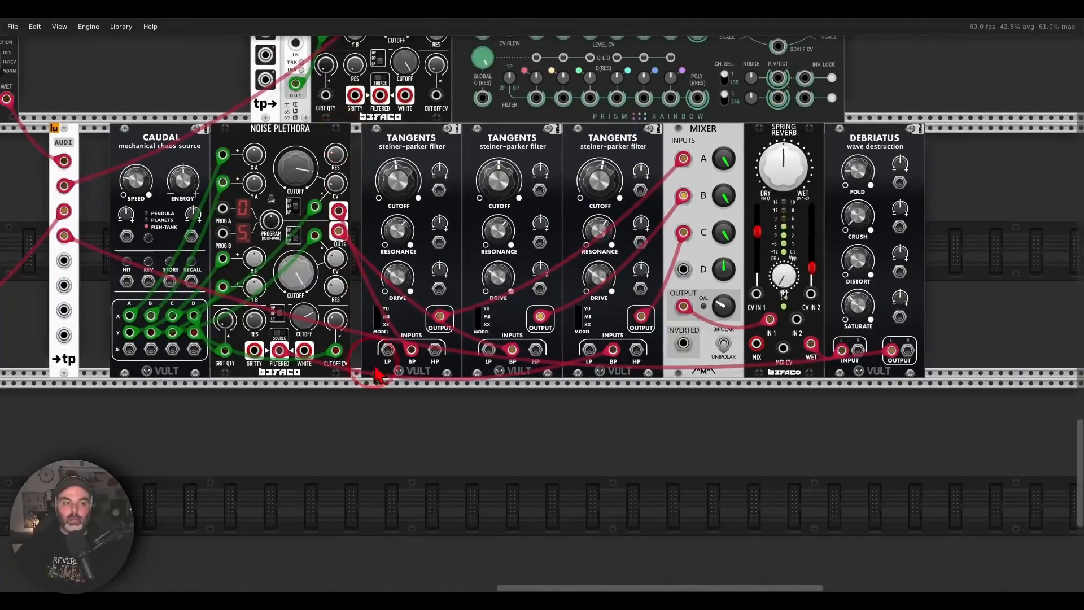
pyautogui.moveTo(390, 395); pyautogui.dragTo(503, 428)
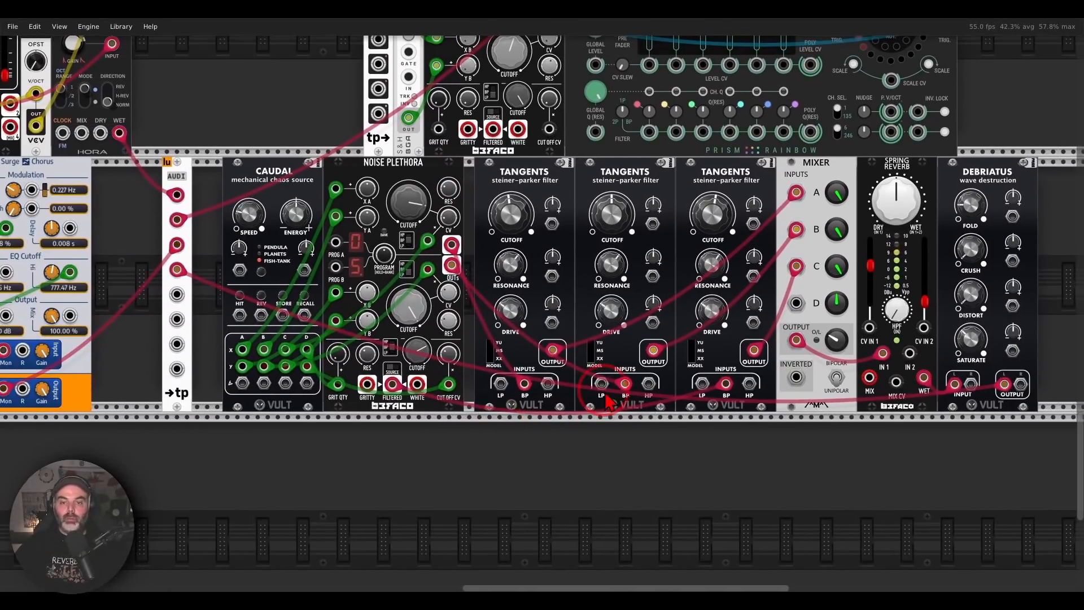
pyautogui.scroll(3, 599, 402)
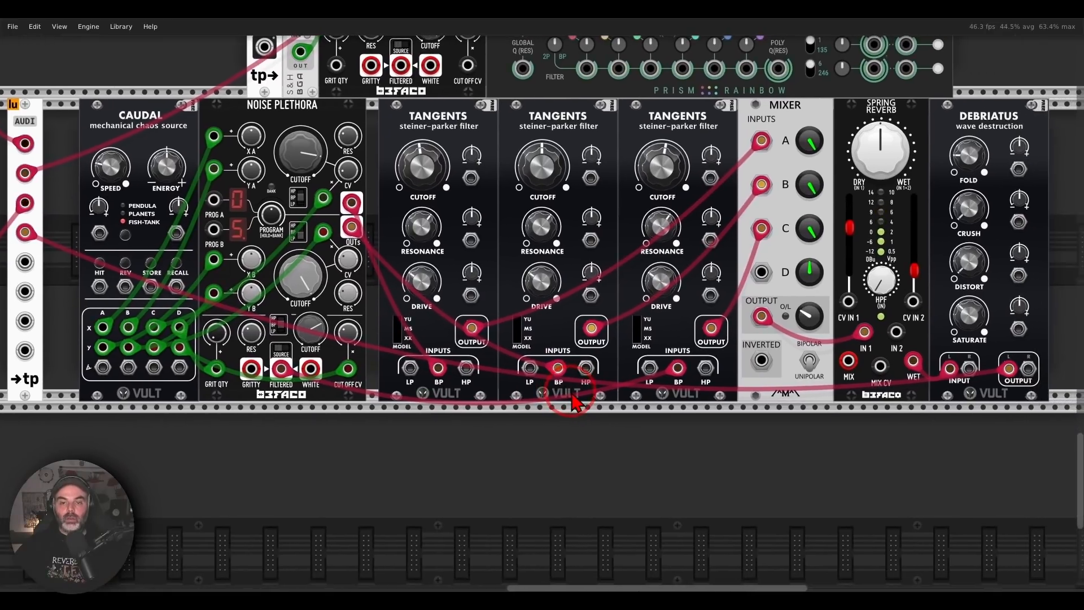
pyautogui.moveTo(571, 397); pyautogui.dragTo(588, 417)
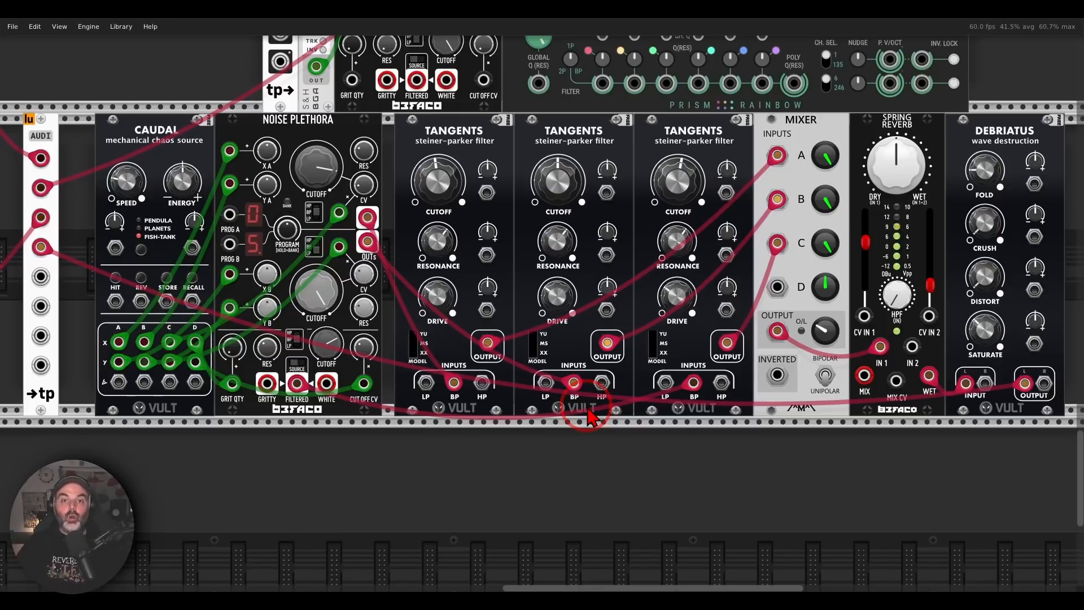
pyautogui.moveTo(734, 104)
pyautogui.mouseDown()
pyautogui.moveTo(545, 90)
pyautogui.moveTo(514, 197)
pyautogui.moveTo(734, 125)
pyautogui.mouseUp()
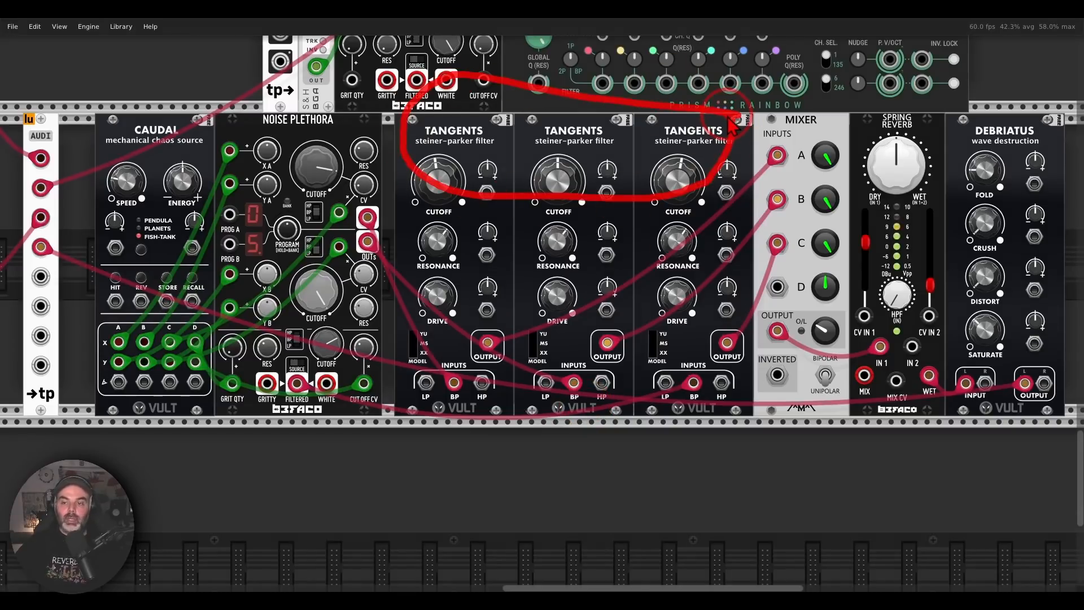
pyautogui.moveTo(909, 101)
pyautogui.mouseDown()
pyautogui.moveTo(863, 116)
pyautogui.moveTo(934, 113)
pyautogui.moveTo(918, 123)
pyautogui.mouseUp()
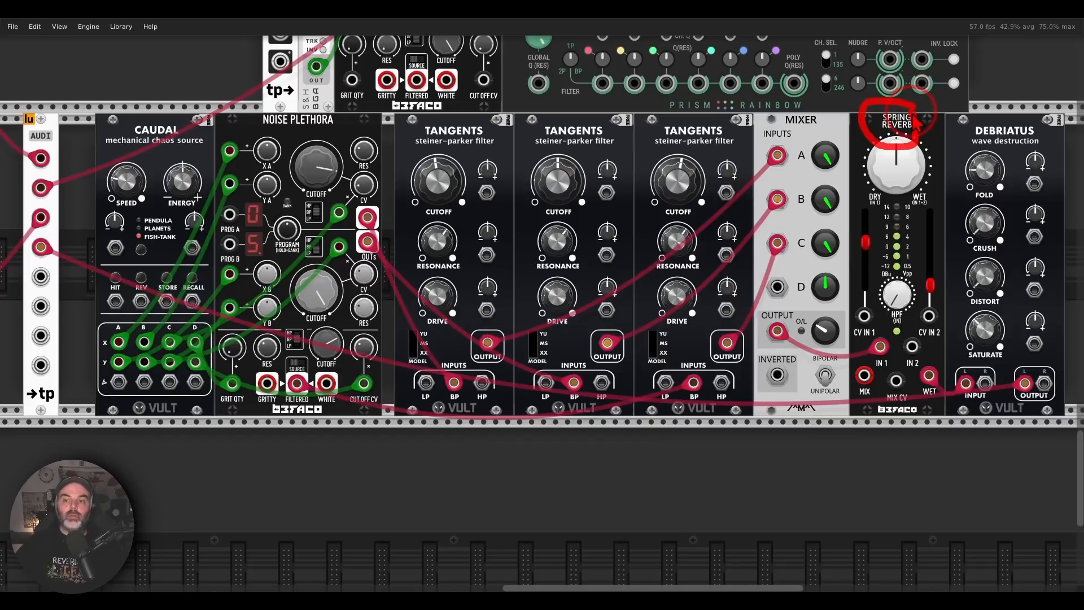
pyautogui.moveTo(1038, 119)
pyautogui.mouseDown()
pyautogui.moveTo(955, 148)
pyautogui.moveTo(1053, 150)
pyautogui.moveTo(1032, 116)
pyautogui.mouseUp()
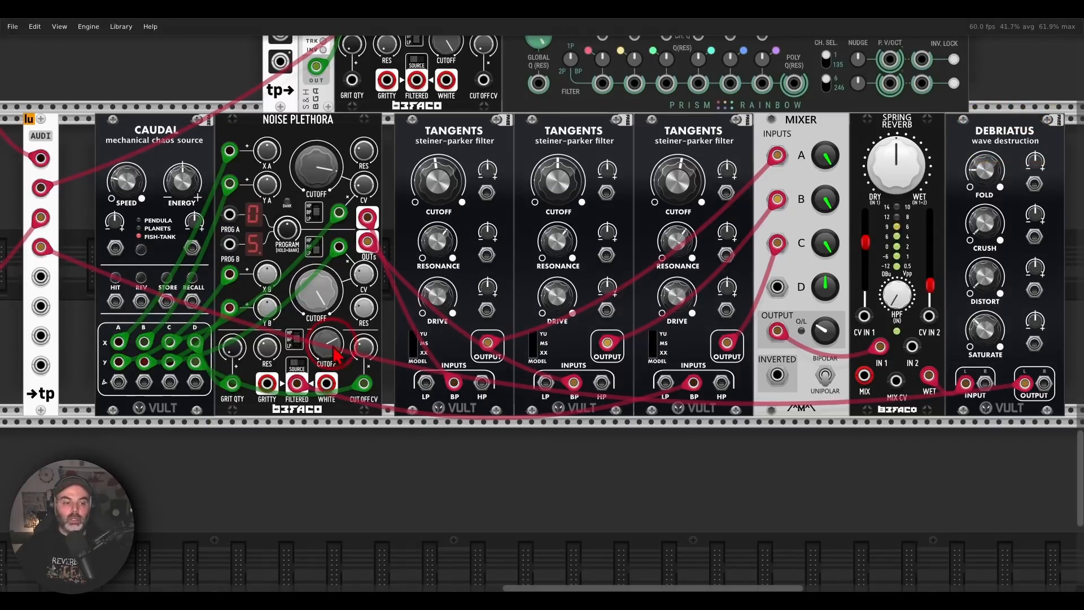
pyautogui.moveTo(223, 321)
pyautogui.mouseDown()
pyautogui.moveTo(96, 348)
pyautogui.moveTo(243, 387)
pyautogui.mouseUp()
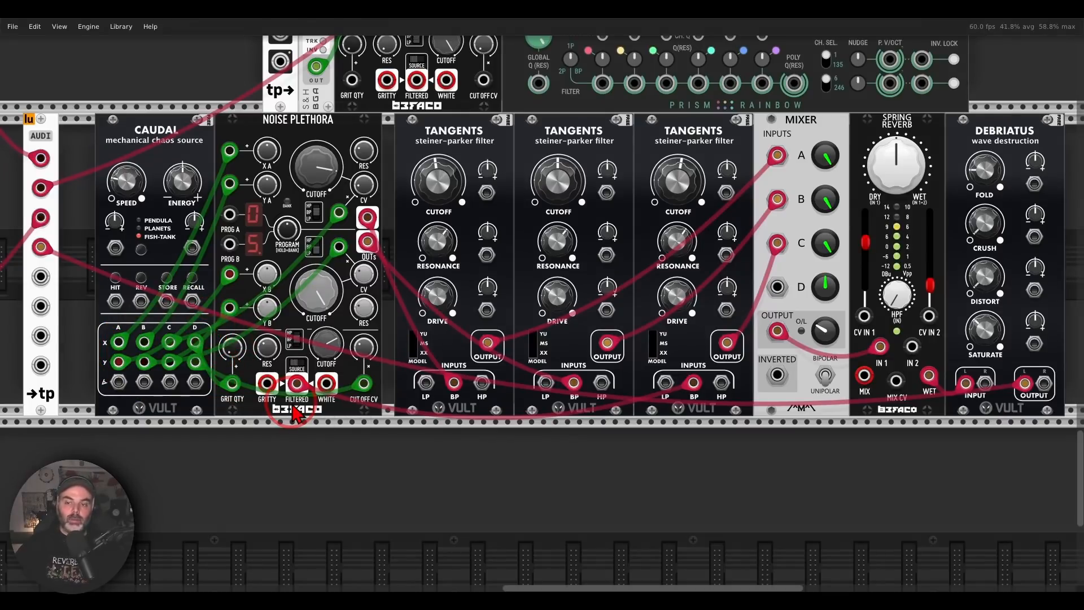
# - Review the MixMaster channels and the Caudal patch, and bring all the Noise Plethora patches into one overview
pyautogui.moveTo(244, 83); pyautogui.dragTo(510, 380)
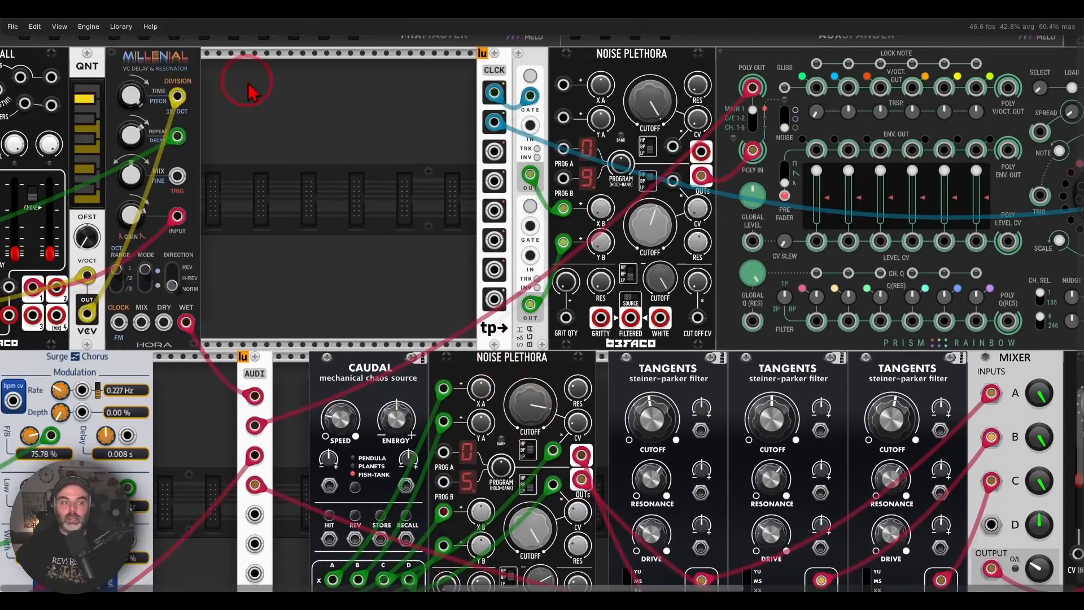
pyautogui.moveTo(248, 91); pyautogui.dragTo(836, 367)
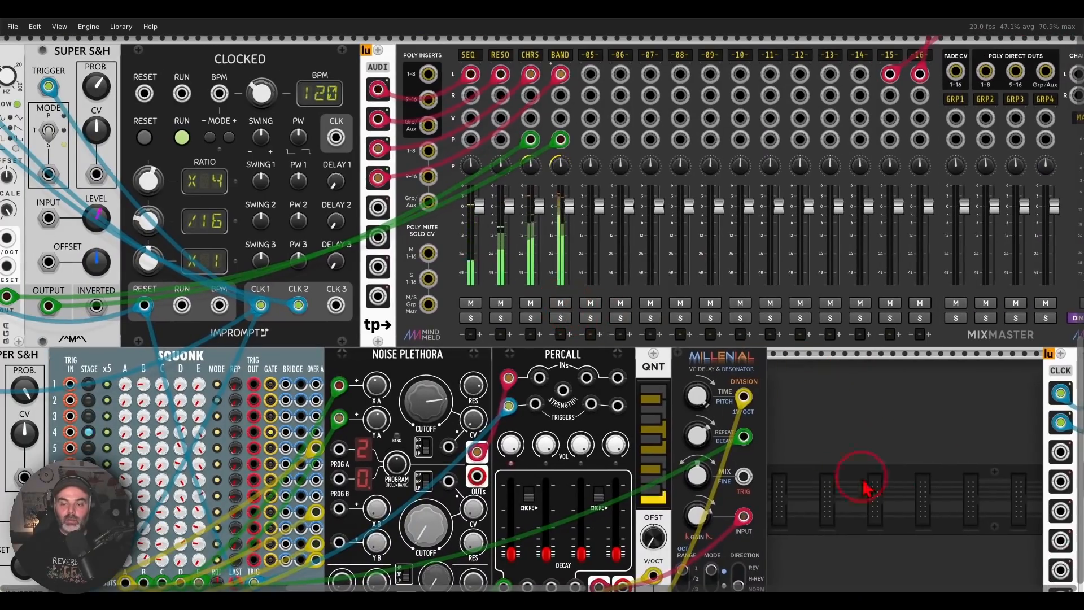
pyautogui.moveTo(939, 520); pyautogui.dragTo(171, 115)
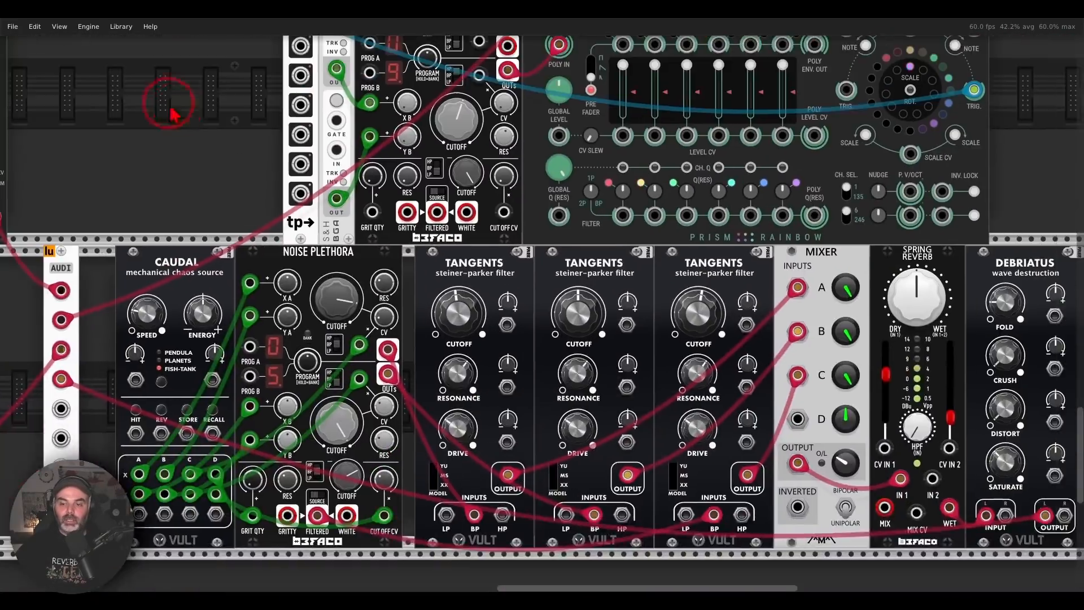
pyautogui.moveTo(669, 349); pyautogui.dragTo(656, 249)
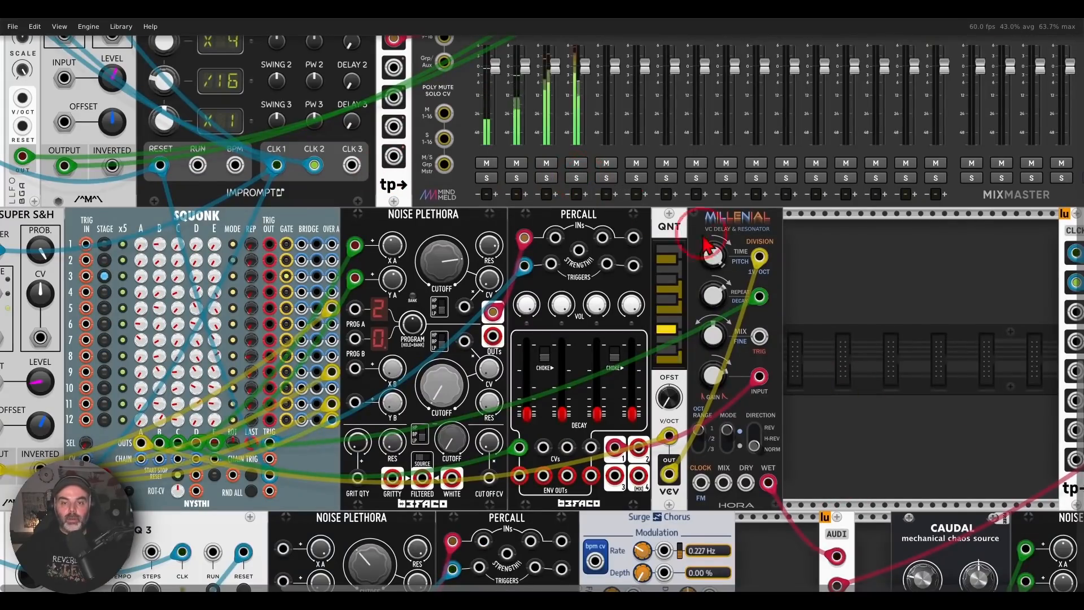
pyautogui.scroll(-5, 706, 246)
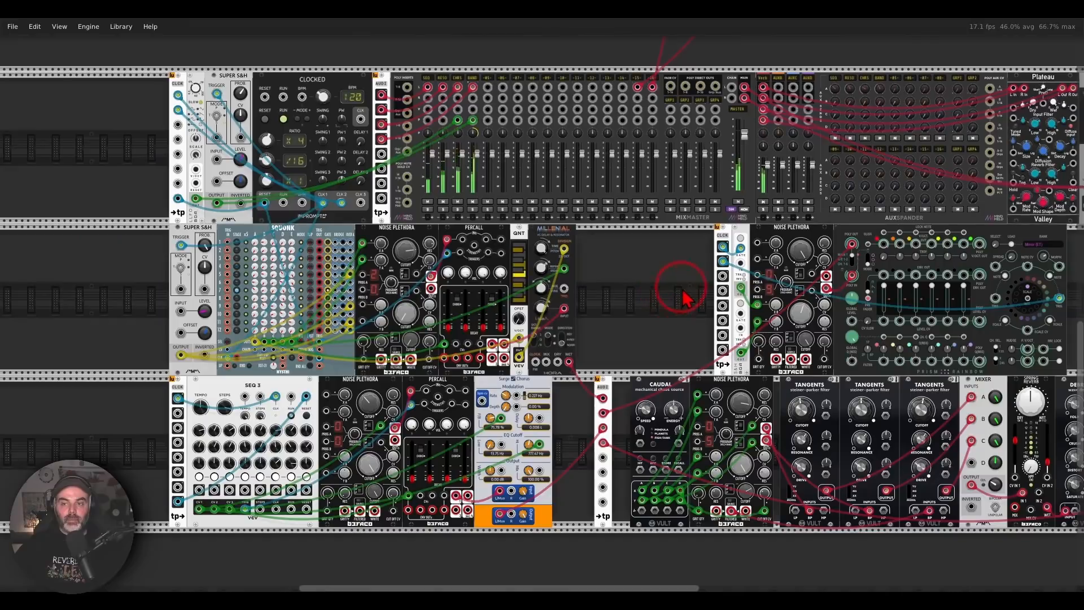
pyautogui.moveTo(682, 289); pyautogui.dragTo(602, 284)
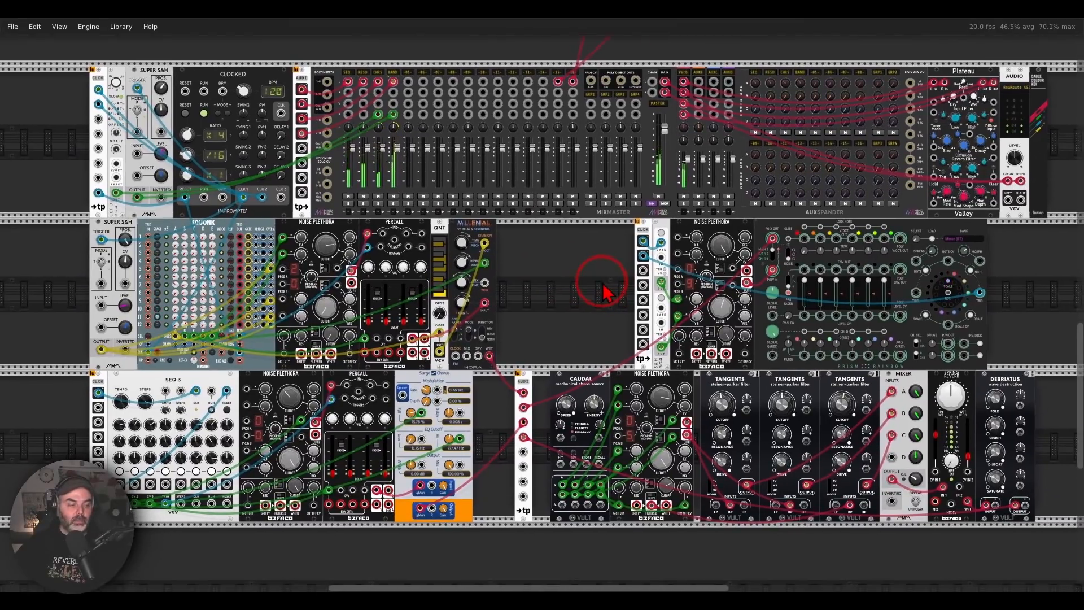
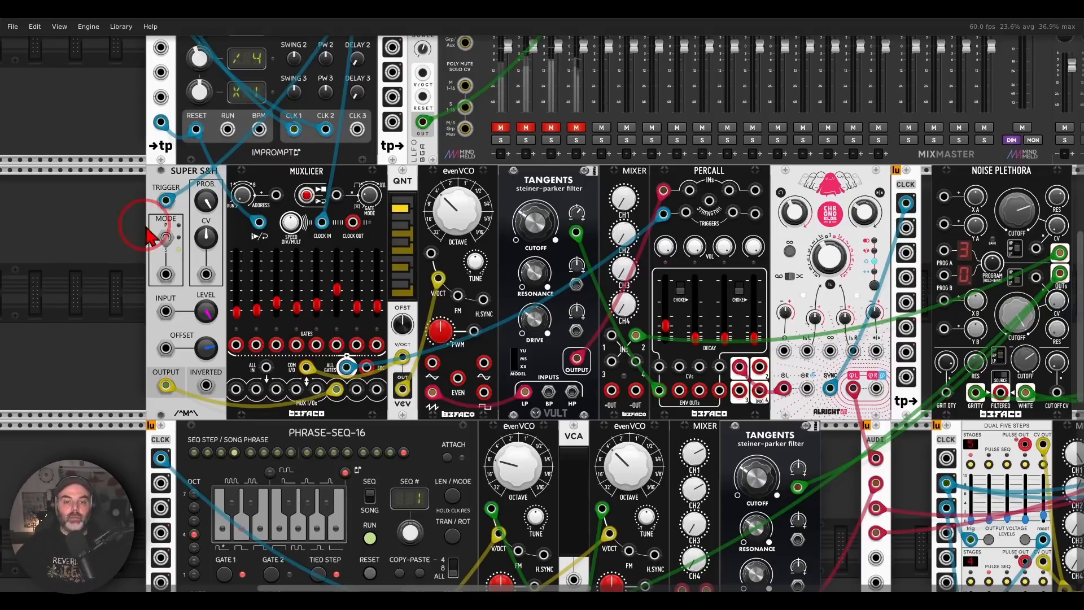
# - Point out Muxlicer and evenVCO in the new patch, and unmute the first MixMaster channel
pyautogui.moveTo(326, 150)
pyautogui.mouseDown()
pyautogui.moveTo(253, 175)
pyautogui.moveTo(334, 158)
pyautogui.mouseUp()
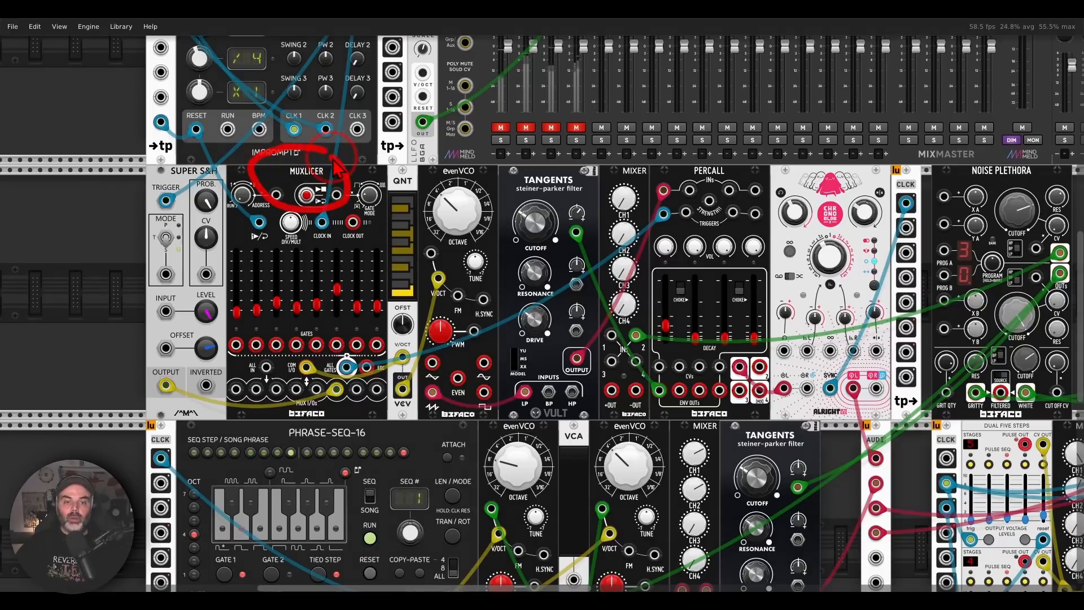
pyautogui.moveTo(484, 154)
pyautogui.mouseDown()
pyautogui.moveTo(463, 151)
pyautogui.moveTo(468, 181)
pyautogui.mouseUp()
pyautogui.press('Escape')
pyautogui.click(500, 131)
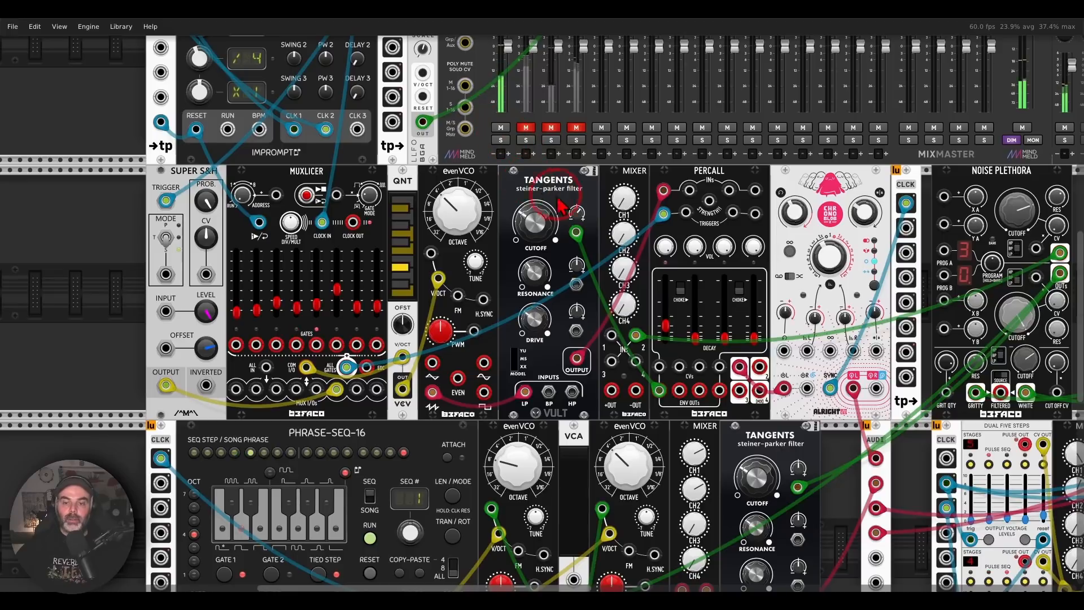
# - Point out the Tangents filter, Percall and Chronoblob in the Muxlicer-sequenced voice
pyautogui.hscroll(1, 560, 201)
pyautogui.moveTo(519, 228); pyautogui.dragTo(530, 164)
pyautogui.moveTo(541, 300); pyautogui.dragTo(544, 306)
pyautogui.moveTo(709, 166); pyautogui.dragTo(716, 167)
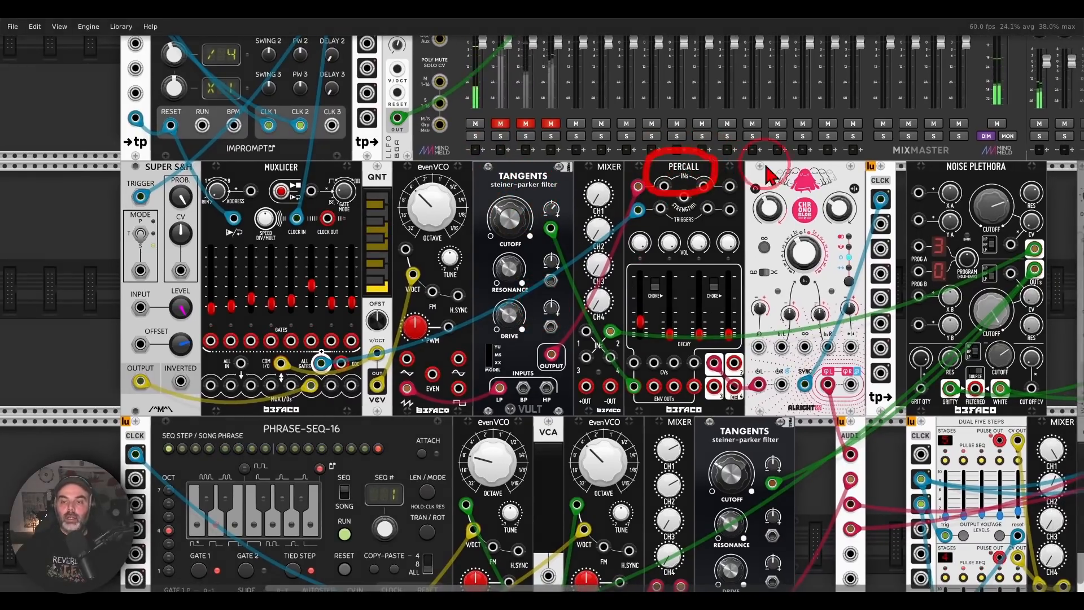
pyautogui.moveTo(830, 165)
pyautogui.mouseDown()
pyautogui.moveTo(775, 197)
pyautogui.moveTo(813, 159)
pyautogui.mouseUp()
pyautogui.moveTo(514, 218); pyautogui.dragTo(542, 306)
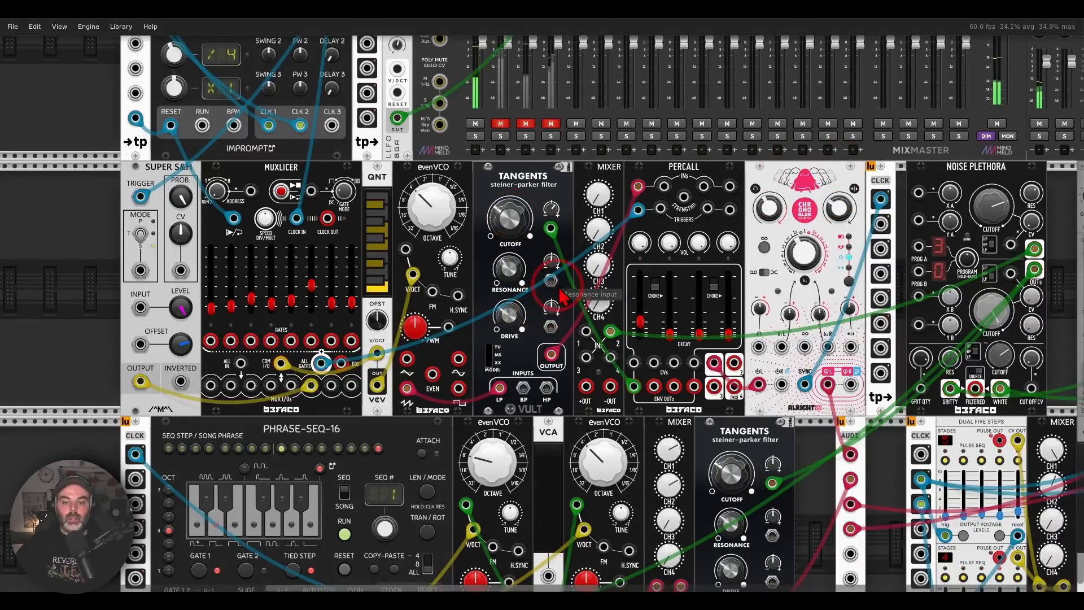
pyautogui.scroll(2, 660, 356)
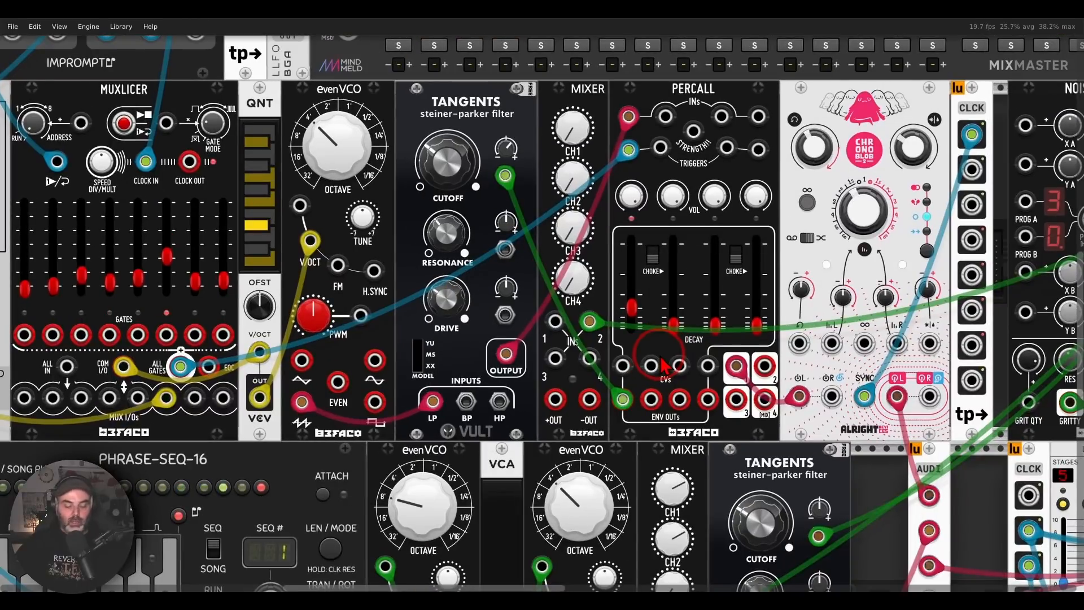
pyautogui.scroll(-1, 662, 359)
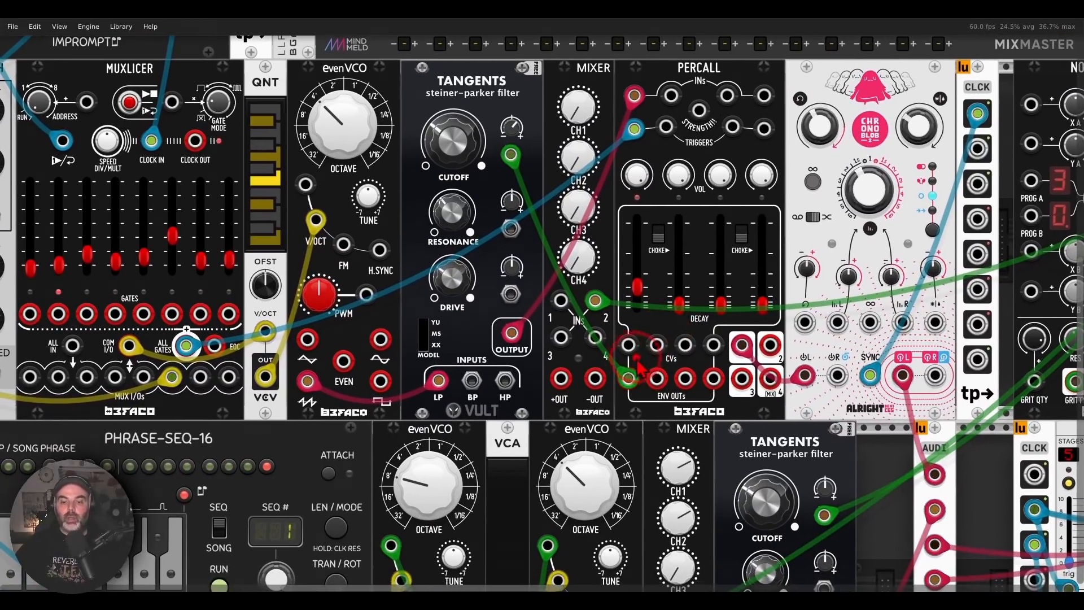
pyautogui.moveTo(638, 361)
pyautogui.mouseDown()
pyautogui.moveTo(615, 395)
pyautogui.moveTo(619, 347)
pyautogui.moveTo(517, 164)
pyautogui.moveTo(541, 301)
pyautogui.mouseUp()
pyautogui.press('Escape')
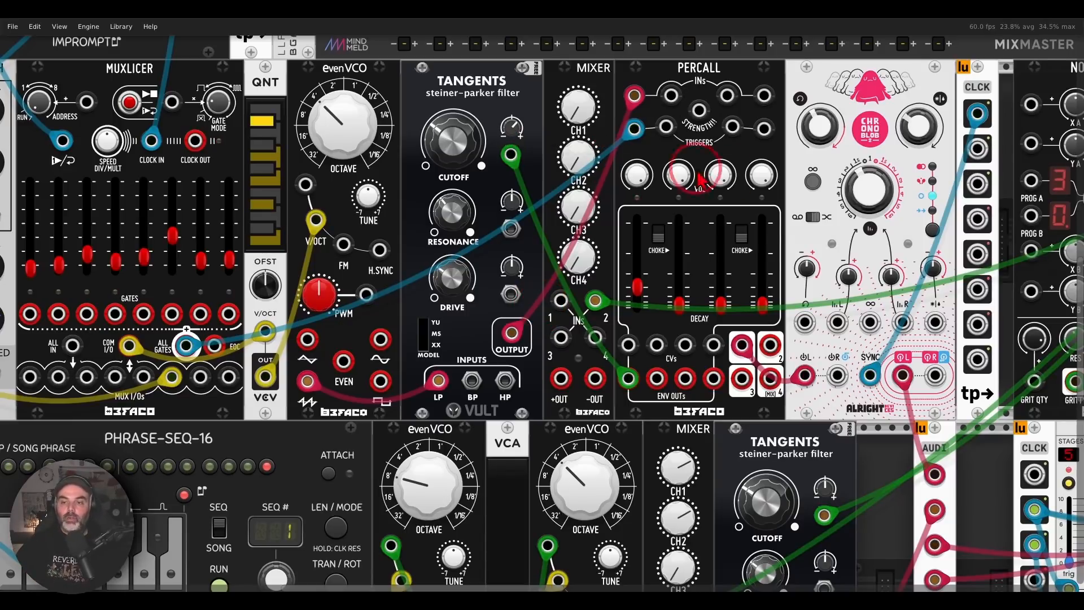
pyautogui.hscroll(5, 728, 214)
pyautogui.moveTo(926, 118)
pyautogui.mouseDown()
pyautogui.moveTo(1033, 135)
pyautogui.moveTo(904, 141)
pyautogui.moveTo(461, 238)
pyautogui.moveTo(603, 237)
pyautogui.mouseUp()
pyautogui.press('Escape')
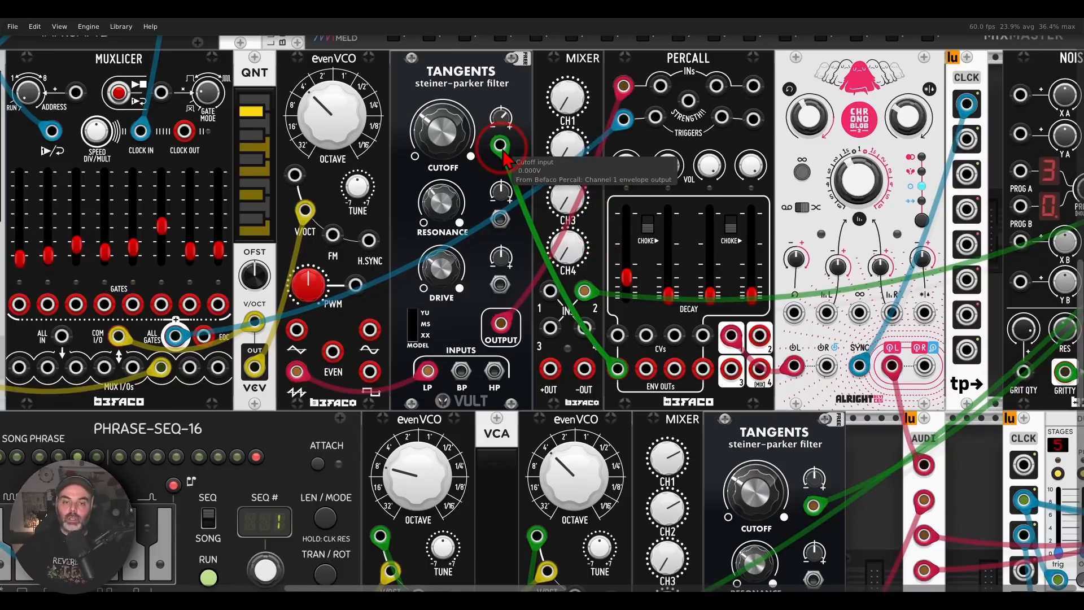
pyautogui.moveTo(499, 146); pyautogui.dragTo(550, 291)
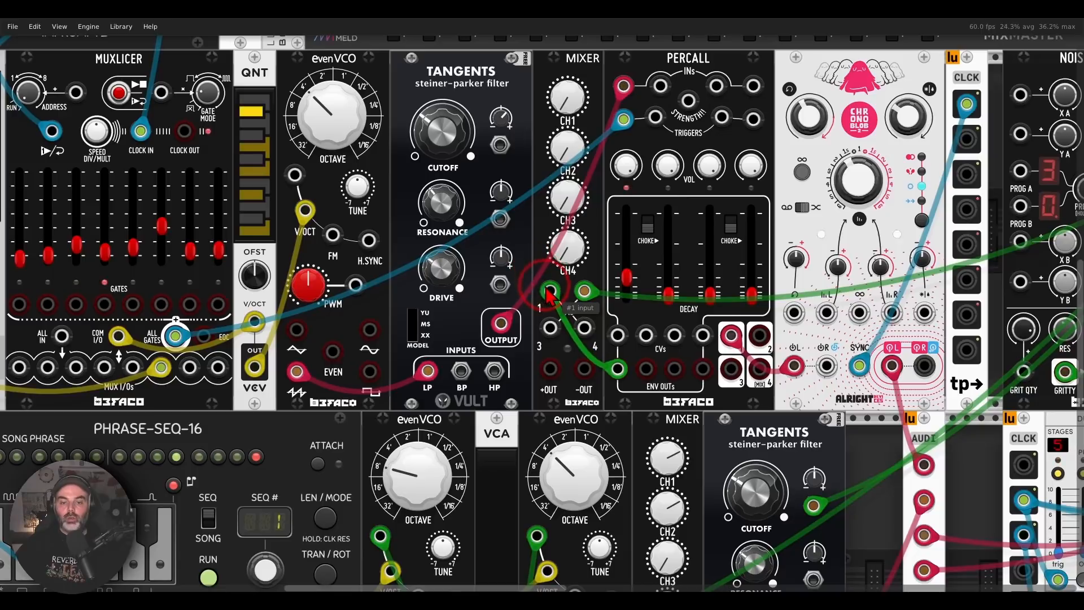
pyautogui.rightClick(549, 366)
pyautogui.moveTo(565, 413); pyautogui.dragTo(500, 145)
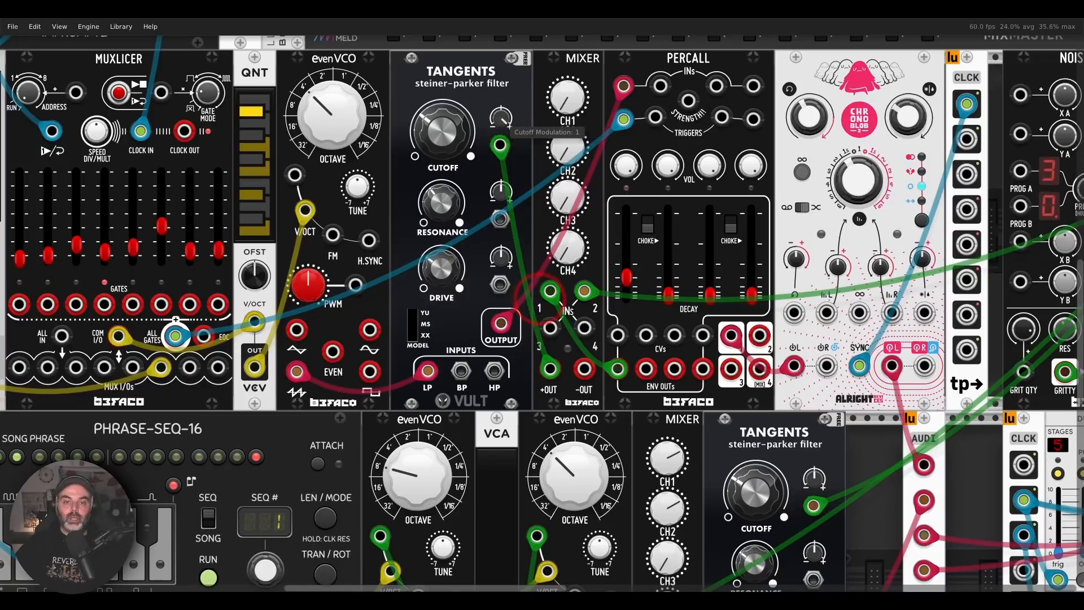
pyautogui.moveTo(576, 105); pyautogui.dragTo(576, 107)
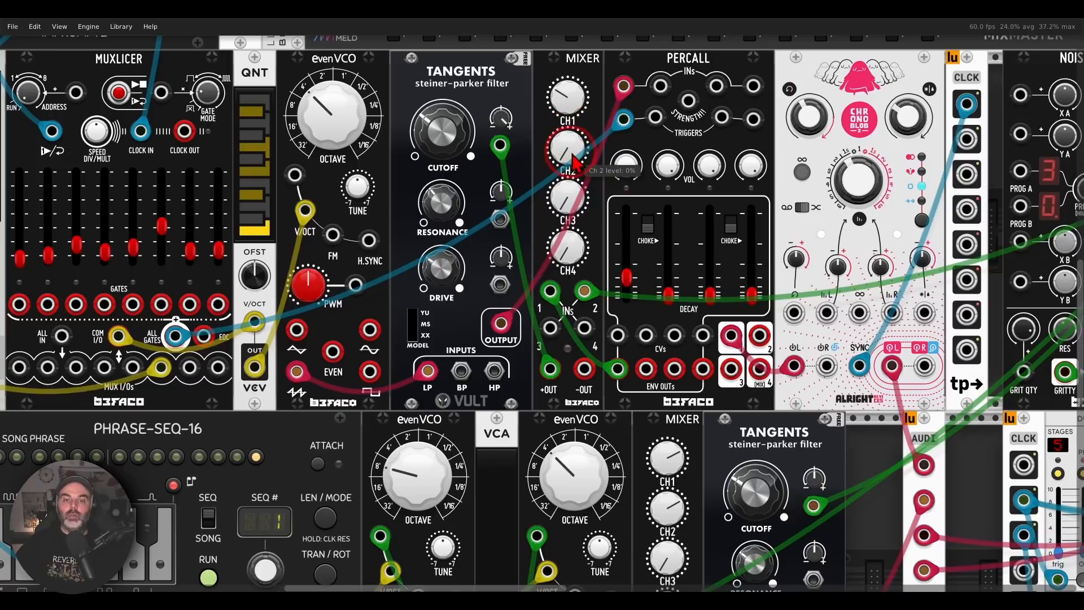
pyautogui.moveTo(567, 148); pyautogui.dragTo(568, 141)
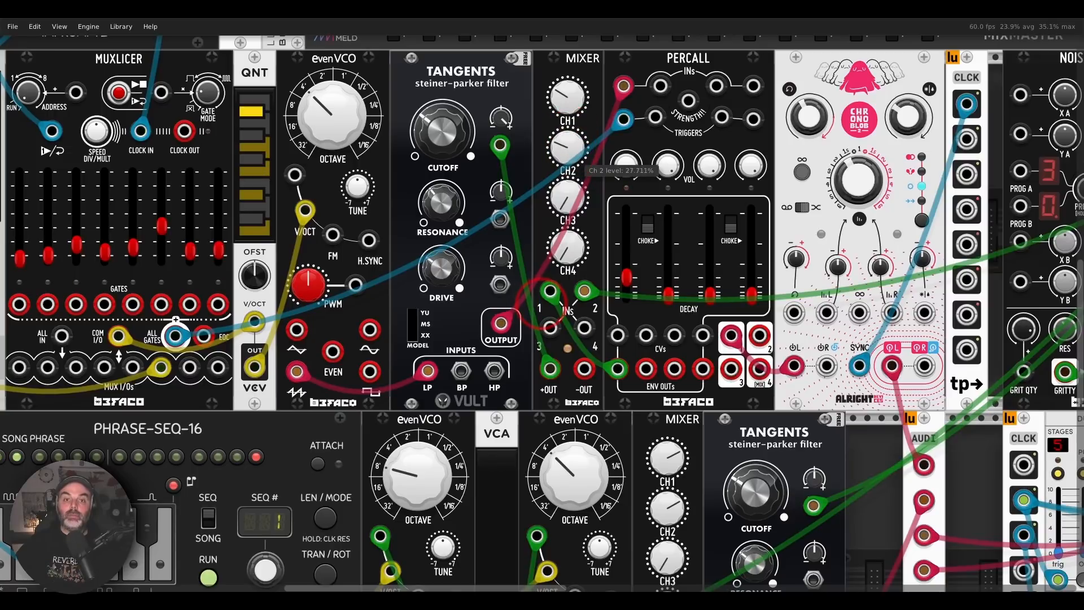
# - Balance Mixer channel 1 at about 34.1% and channel 2 at about 34.8%, with the first Tangents cutoff at about 0.298
pyautogui.moveTo(567, 100); pyautogui.dragTo(579, 104)
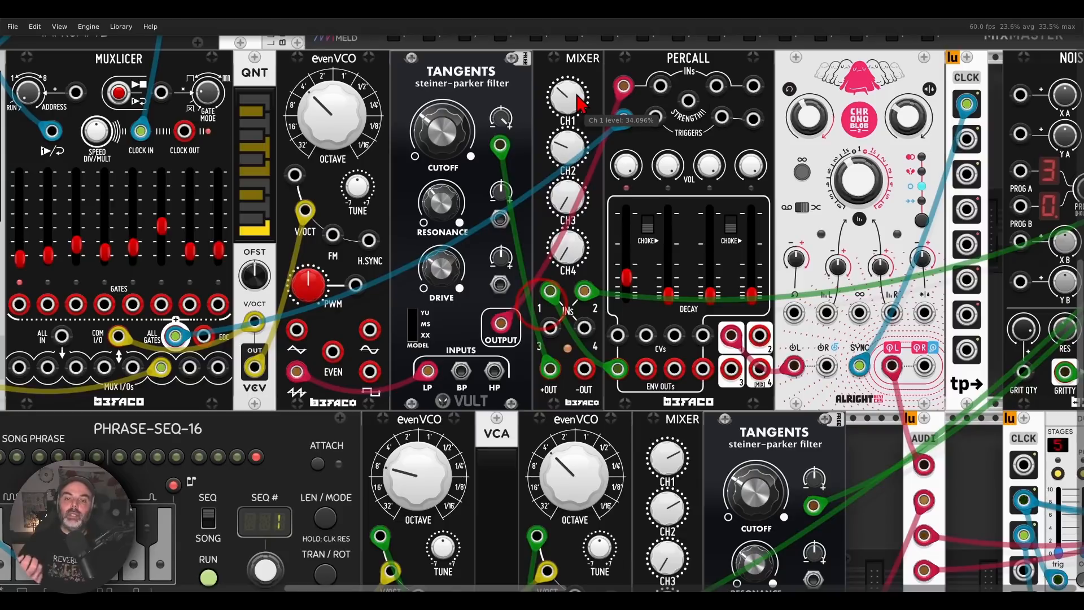
pyautogui.moveTo(567, 148); pyautogui.dragTo(568, 169)
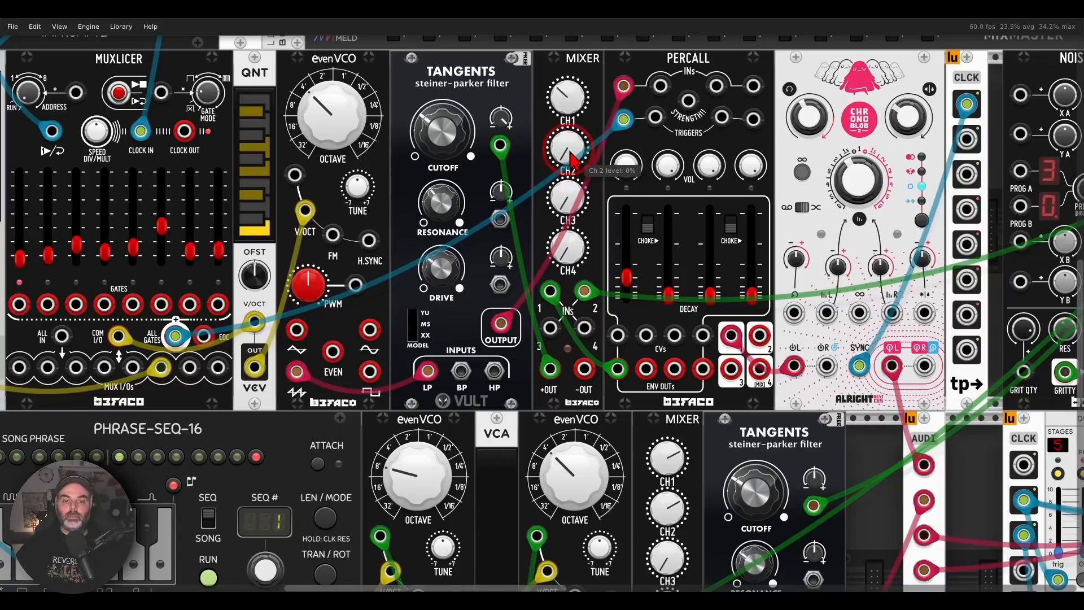
pyautogui.moveTo(572, 161); pyautogui.dragTo(572, 141)
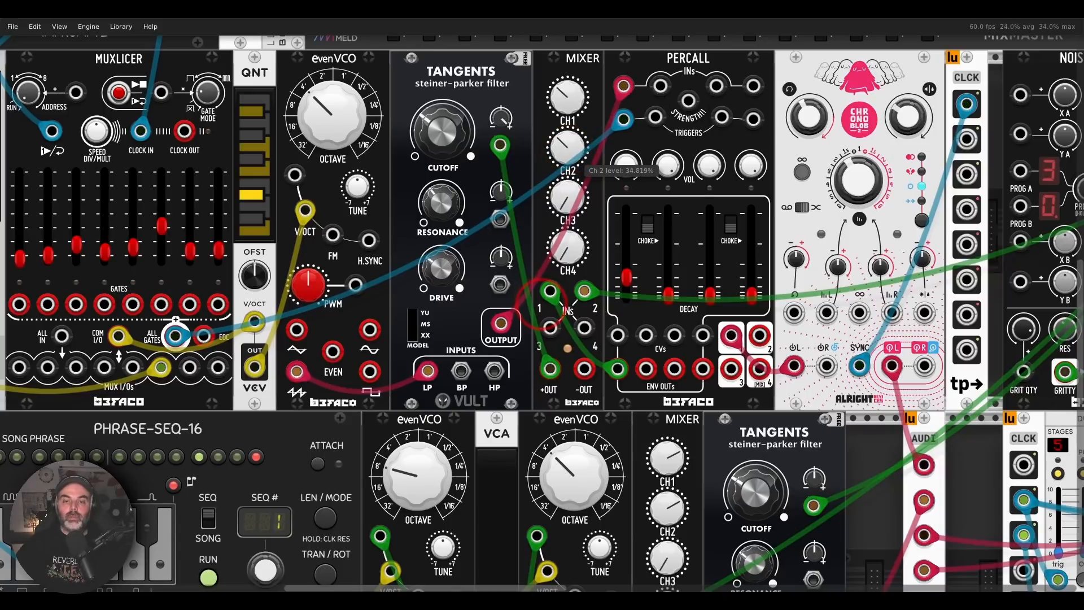
pyautogui.moveTo(567, 97)
pyautogui.mouseDown()
pyautogui.moveTo(567, 85)
pyautogui.moveTo(564, 134)
pyautogui.moveTo(564, 103)
pyautogui.moveTo(558, 110)
pyautogui.mouseUp()
pyautogui.moveTo(428, 149)
pyautogui.mouseDown()
pyautogui.moveTo(428, 102)
pyautogui.moveTo(435, 152)
pyautogui.mouseUp()
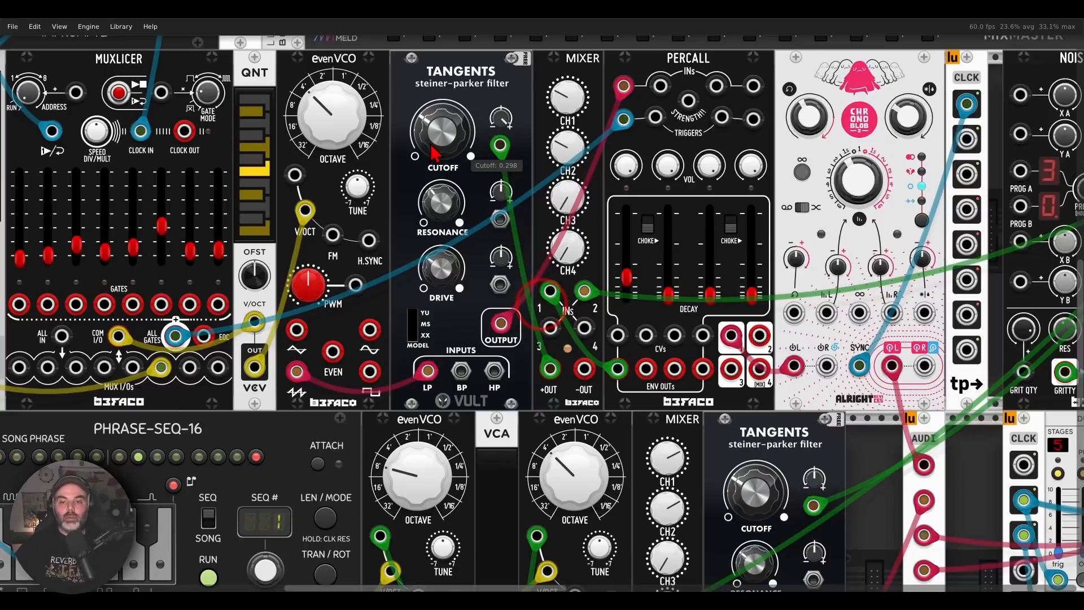
pyautogui.click(502, 118)
pyautogui.moveTo(562, 107); pyautogui.dragTo(561, 86)
# - Point out the Phrase-Seq-16 voice with its two evenVCOs, Mixer and Tangents filter, comparing it with the Muxlicer voice
pyautogui.moveTo(404, 425); pyautogui.dragTo(563, 106)
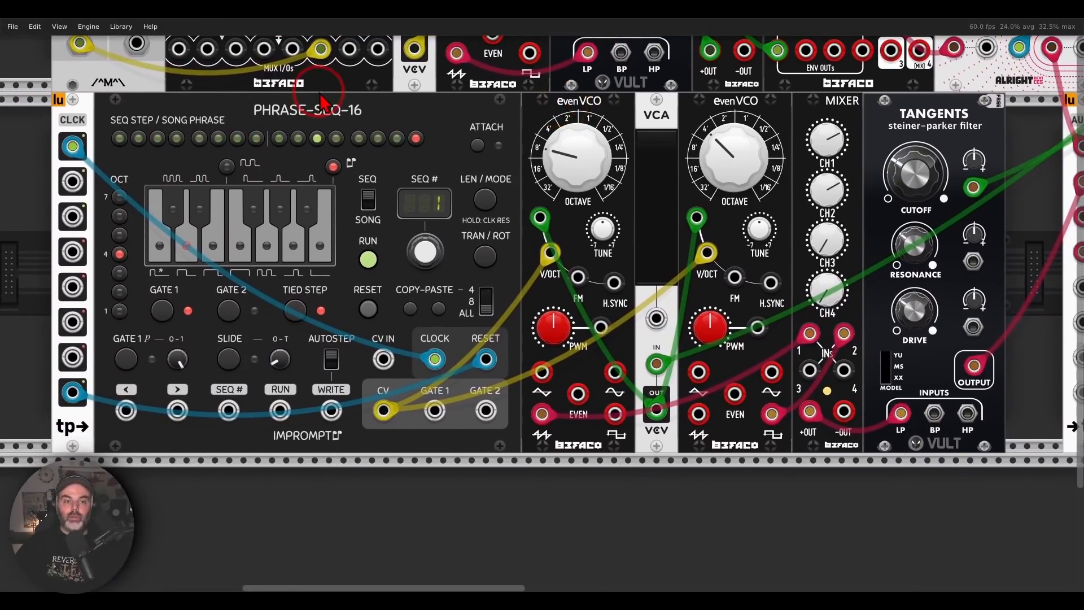
pyautogui.moveTo(237, 110)
pyautogui.mouseDown()
pyautogui.moveTo(388, 116)
pyautogui.moveTo(373, 91)
pyautogui.moveTo(500, 116)
pyautogui.moveTo(550, 107)
pyautogui.moveTo(480, 76)
pyautogui.moveTo(680, 101)
pyautogui.moveTo(678, 72)
pyautogui.moveTo(650, 107)
pyautogui.mouseUp()
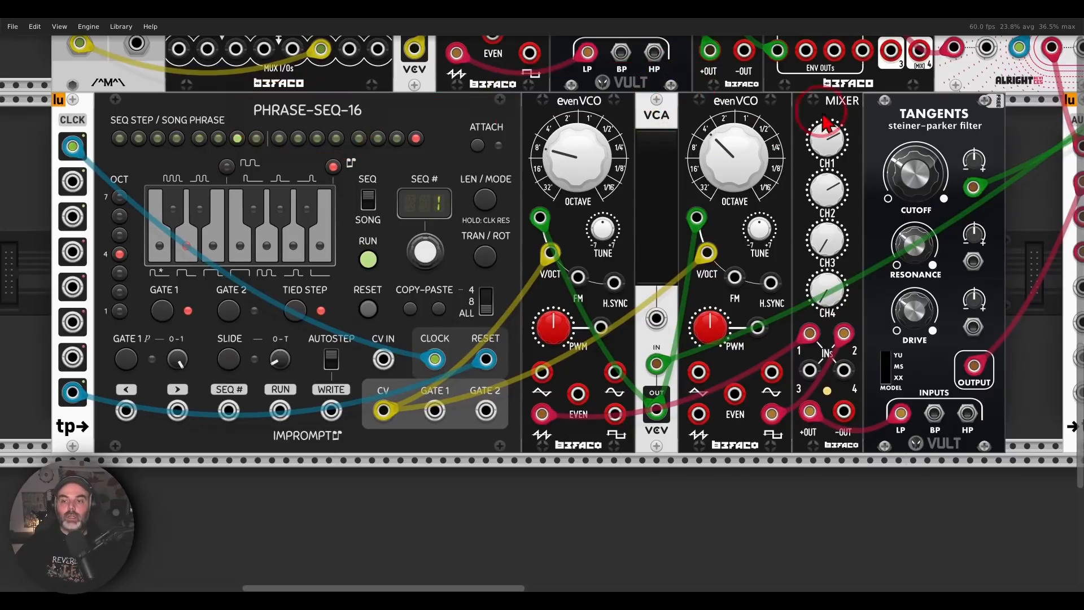
pyautogui.moveTo(864, 87)
pyautogui.mouseDown()
pyautogui.moveTo(782, 107)
pyautogui.moveTo(892, 104)
pyautogui.moveTo(872, 124)
pyautogui.moveTo(897, 136)
pyautogui.mouseUp()
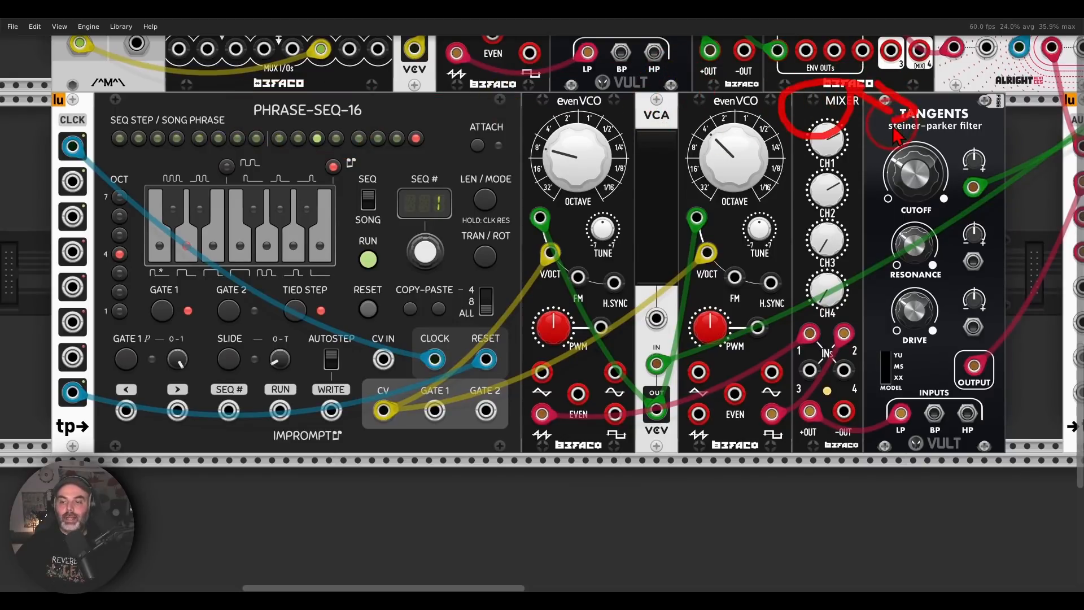
pyautogui.scroll(8, 627, 164)
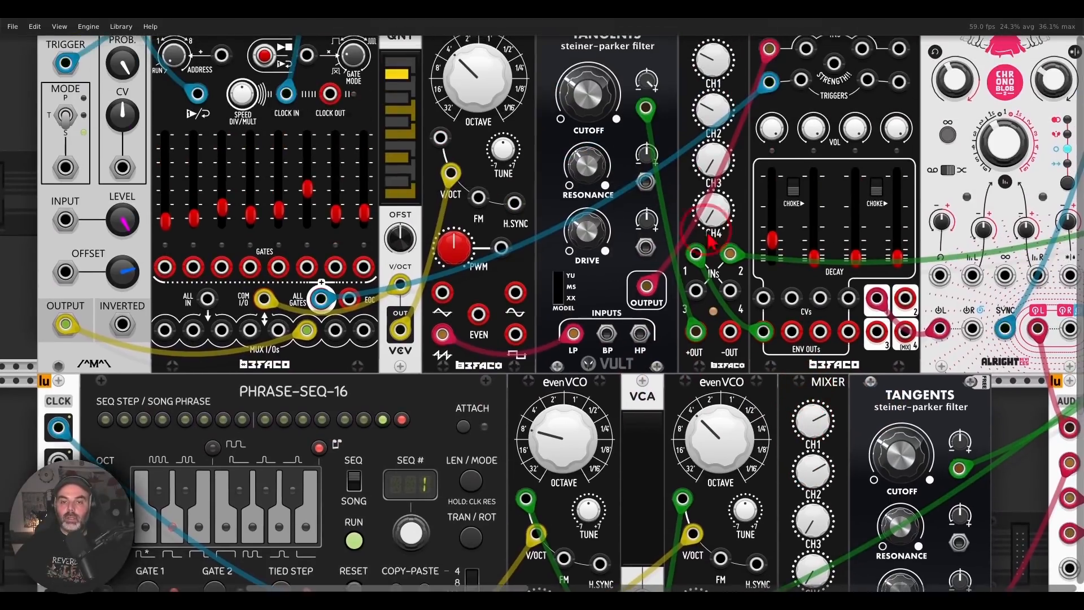
pyautogui.moveTo(626, 165); pyautogui.dragTo(593, 153)
pyautogui.scroll(-7, 593, 153)
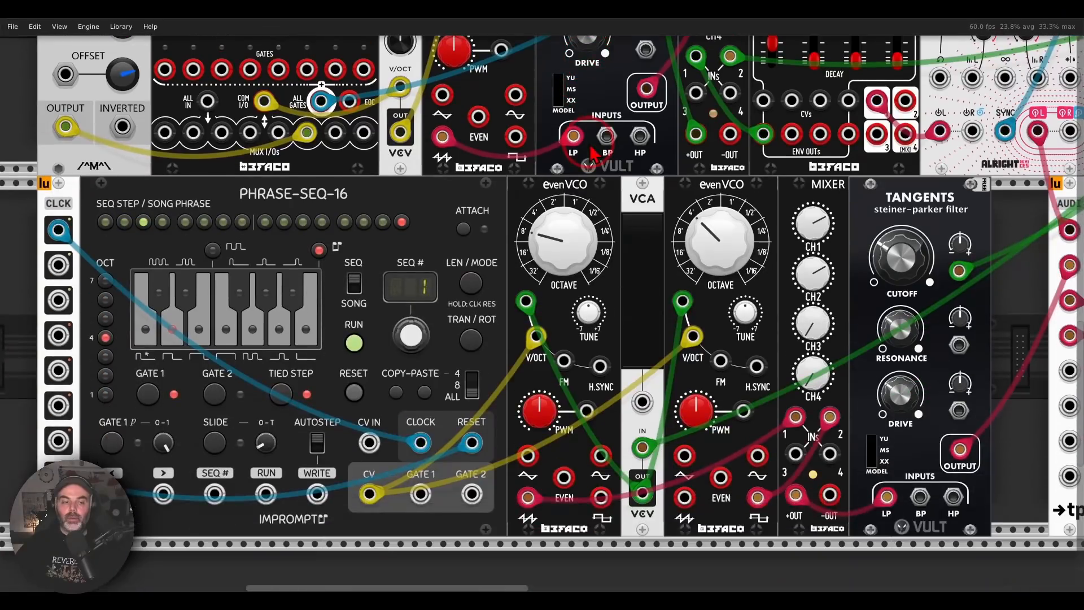
pyautogui.scroll(-2, 593, 153)
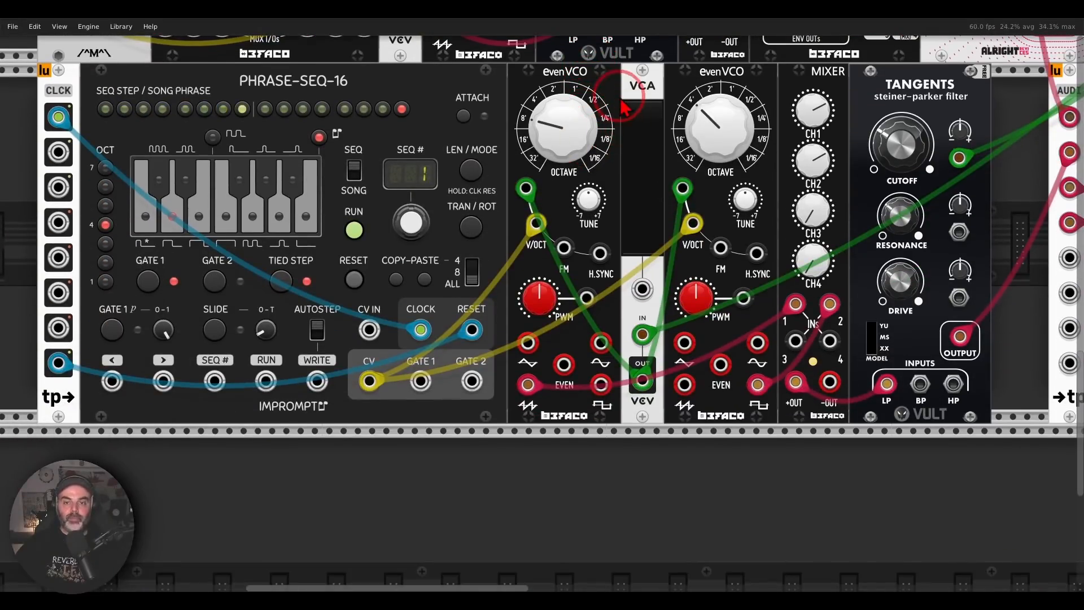
pyautogui.hscroll(-1, 644, 101)
pyautogui.hscroll(-1, 647, 100)
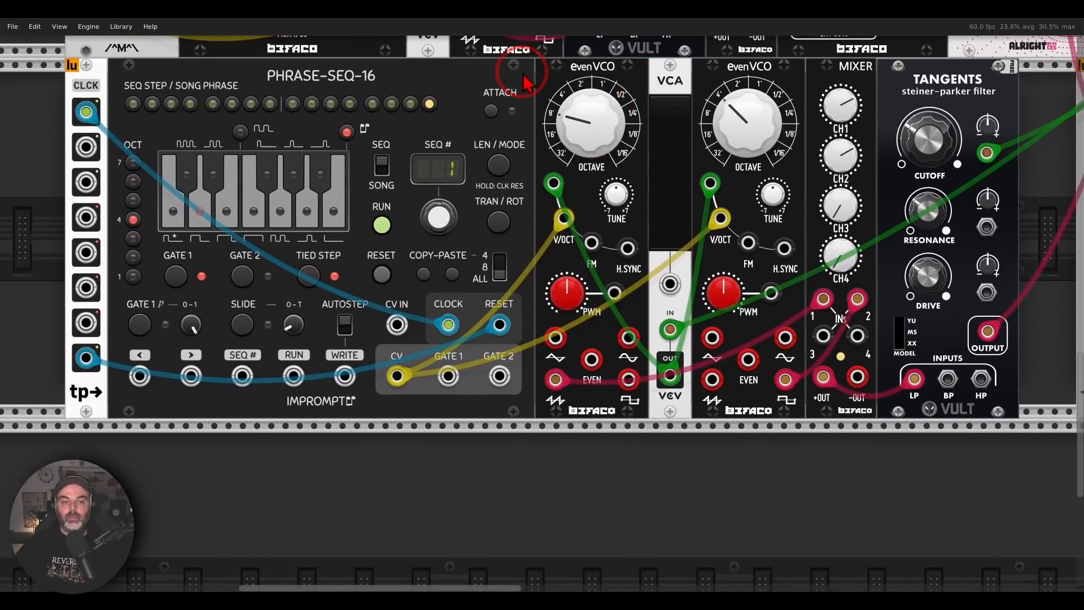
pyautogui.hscroll(1, 540, 78)
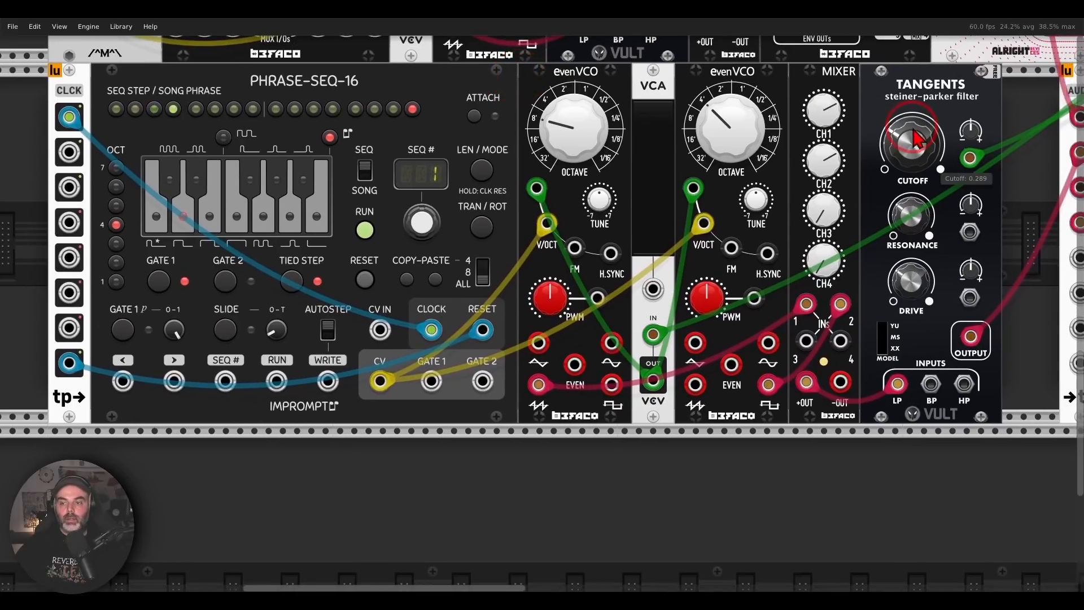
# - Point out the VCA output and its cables to the V/OCT inputs of both evenVCOs
pyautogui.moveTo(914, 142)
pyautogui.mouseDown()
pyautogui.moveTo(914, 134)
pyautogui.moveTo(914, 142)
pyautogui.mouseUp()
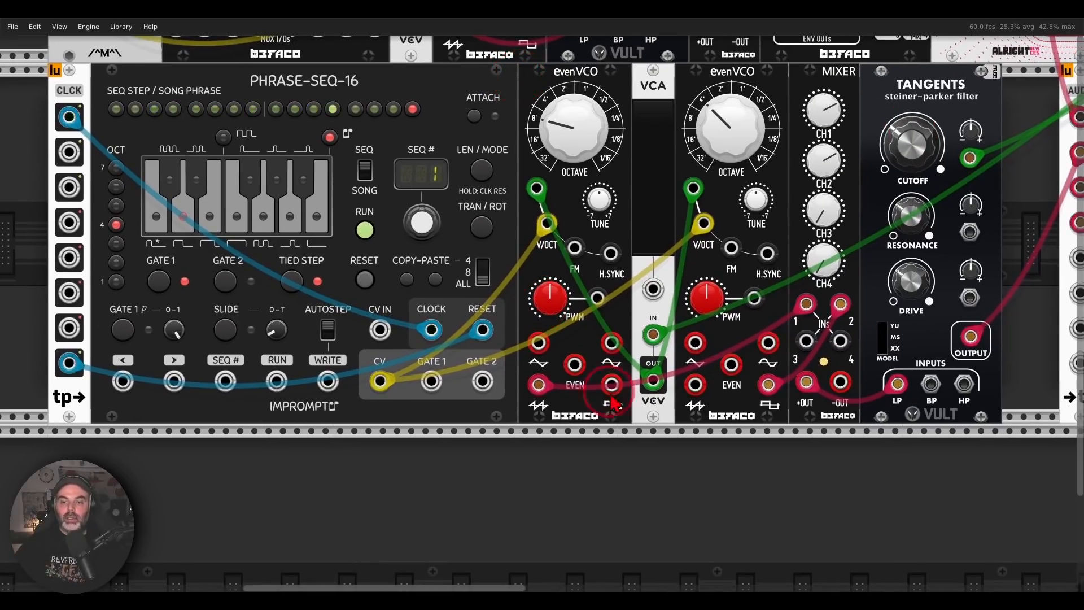
pyautogui.moveTo(667, 357)
pyautogui.mouseDown()
pyautogui.moveTo(653, 355)
pyautogui.moveTo(656, 414)
pyautogui.moveTo(671, 362)
pyautogui.moveTo(643, 356)
pyautogui.mouseUp()
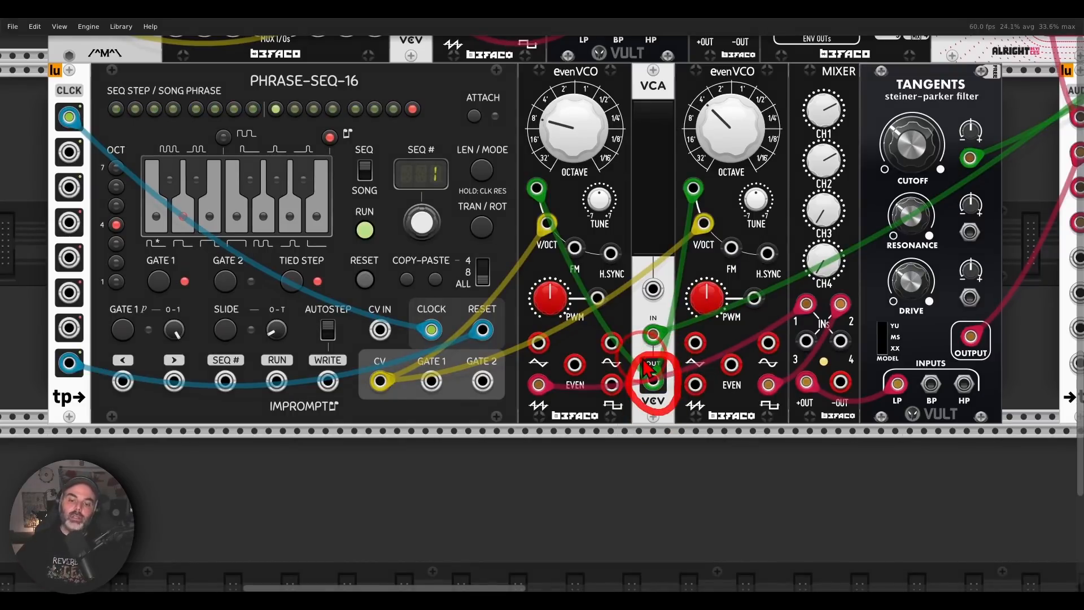
pyautogui.moveTo(644, 358); pyautogui.dragTo(537, 216)
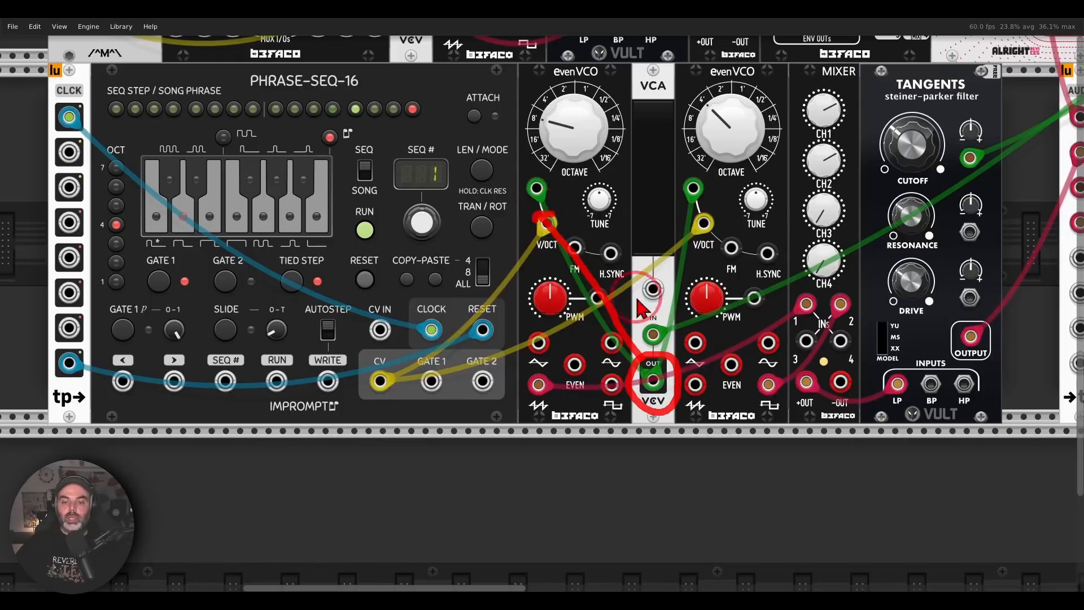
pyautogui.moveTo(668, 364)
pyautogui.mouseDown()
pyautogui.moveTo(687, 214)
pyautogui.moveTo(678, 254)
pyautogui.moveTo(702, 270)
pyautogui.mouseUp()
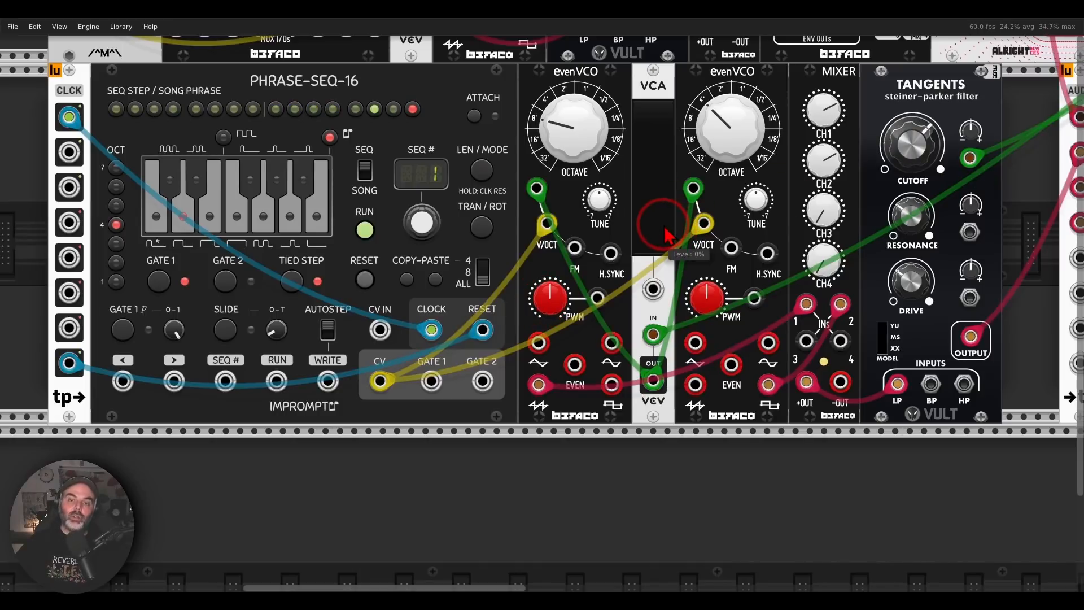
# - Raise the second Tangents cutoff and set the VCA level feeding the evenVCO pitch inputs to about 5.5%
pyautogui.moveTo(665, 227)
pyautogui.mouseDown()
pyautogui.moveTo(665, 125)
pyautogui.moveTo(665, 229)
pyautogui.mouseUp()
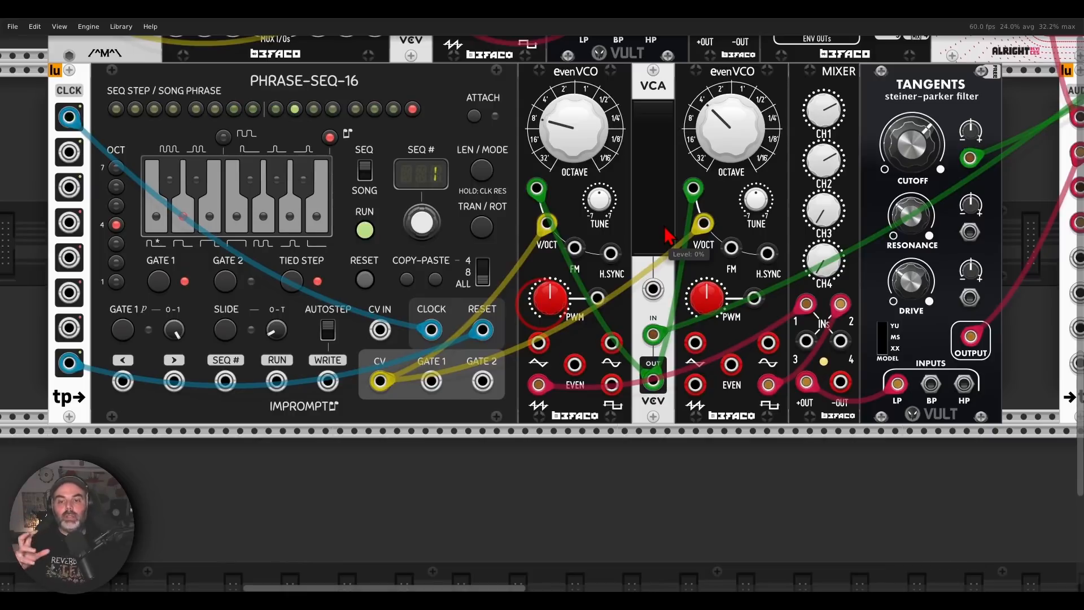
pyautogui.moveTo(924, 153); pyautogui.dragTo(924, 128)
pyautogui.moveTo(663, 226); pyautogui.dragTo(665, 229)
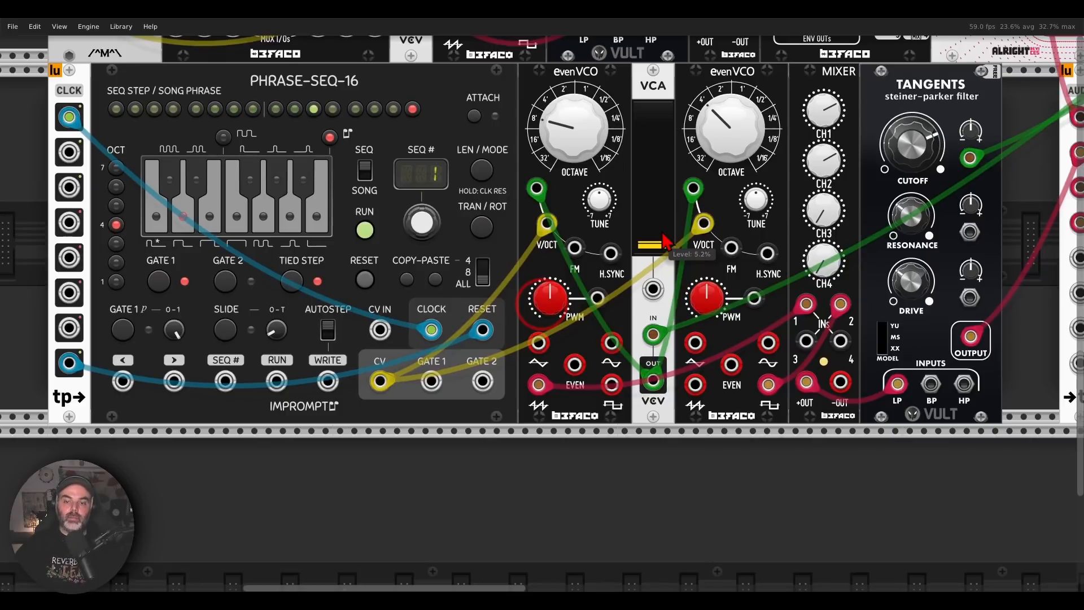
pyautogui.moveTo(666, 240); pyautogui.dragTo(661, 225)
pyautogui.click(542, 310)
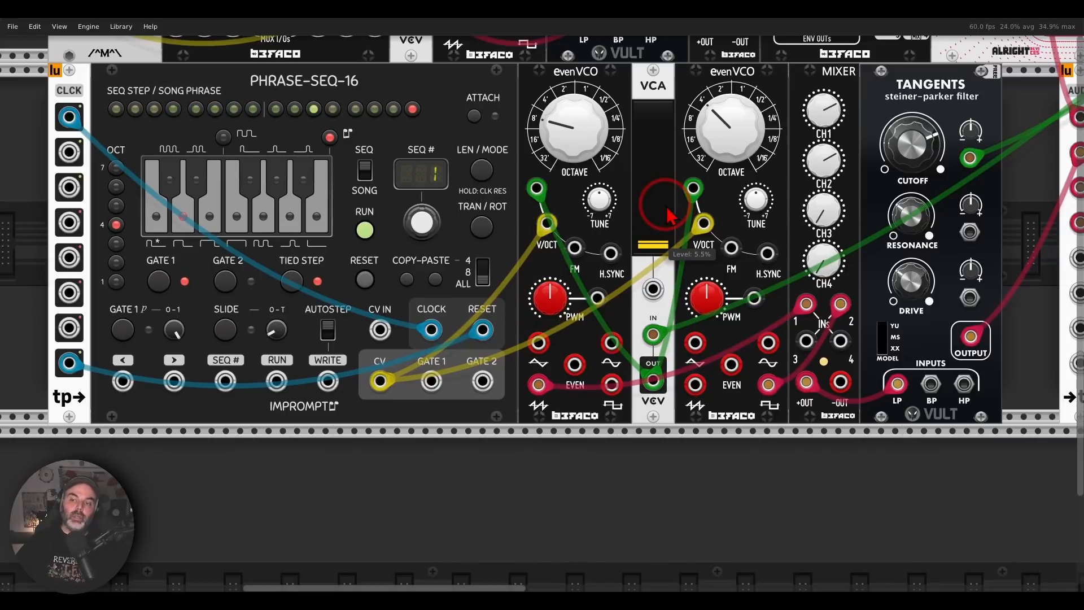
# - Set the second Tangents filter's cutoff modulation to about 0.298 and its cutoff to about 0.361
pyautogui.moveTo(912, 144); pyautogui.dragTo(912, 161)
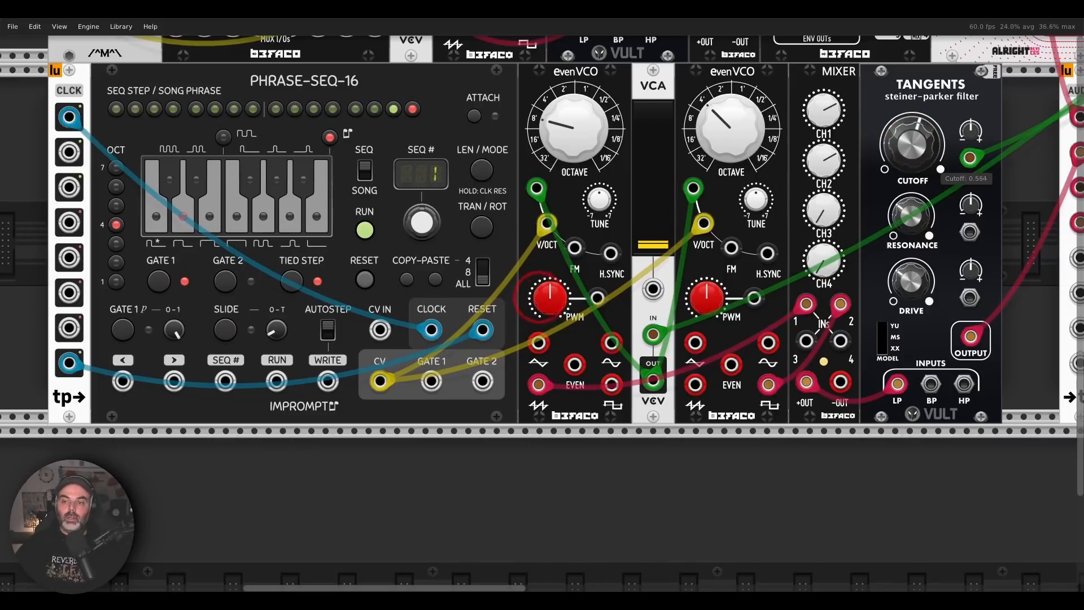
pyautogui.hscroll(5, 788, 155)
pyautogui.moveTo(786, 148)
pyautogui.mouseDown()
pyautogui.moveTo(754, 179)
pyautogui.moveTo(783, 150)
pyautogui.moveTo(756, 113)
pyautogui.mouseUp()
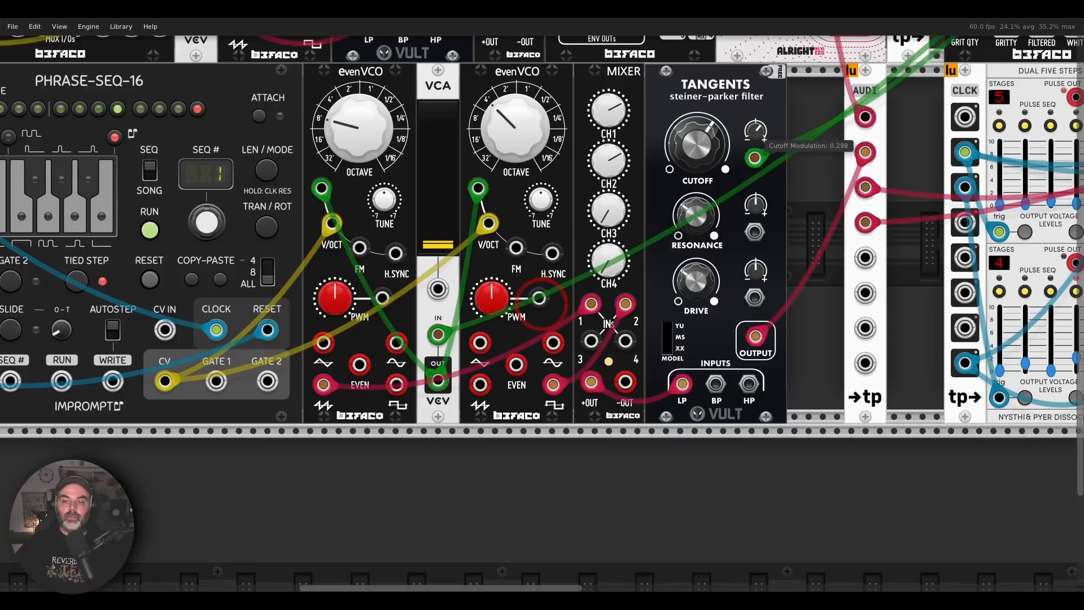
pyautogui.moveTo(696, 144)
pyautogui.mouseDown()
pyautogui.moveTo(697, 169)
pyautogui.moveTo(697, 130)
pyautogui.moveTo(696, 161)
pyautogui.mouseUp()
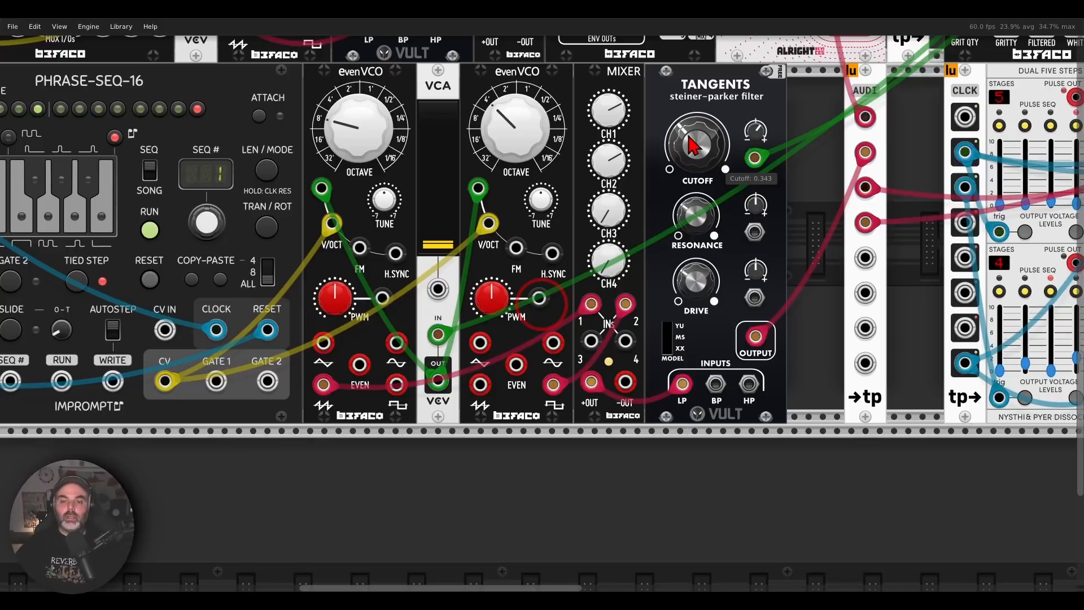
pyautogui.moveTo(692, 145)
pyautogui.mouseDown()
pyautogui.moveTo(691, 110)
pyautogui.moveTo(697, 155)
pyautogui.mouseUp()
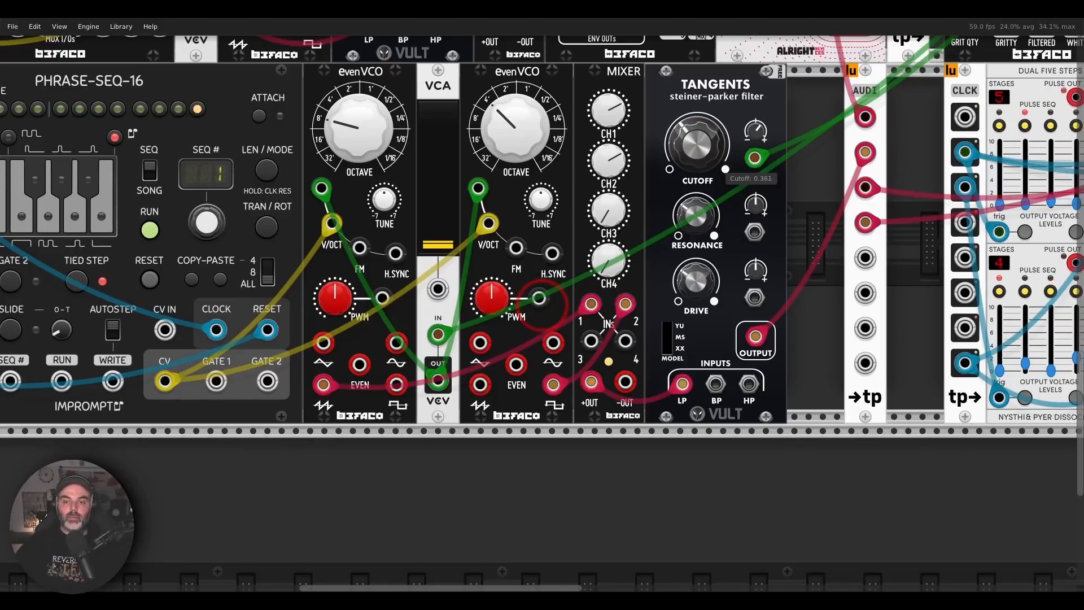
# - Examine the kick voice built from Dual Five Steps, Mixer, OCT, QNT, Kickall and Super S&H
pyautogui.hscroll(10, 540, 299)
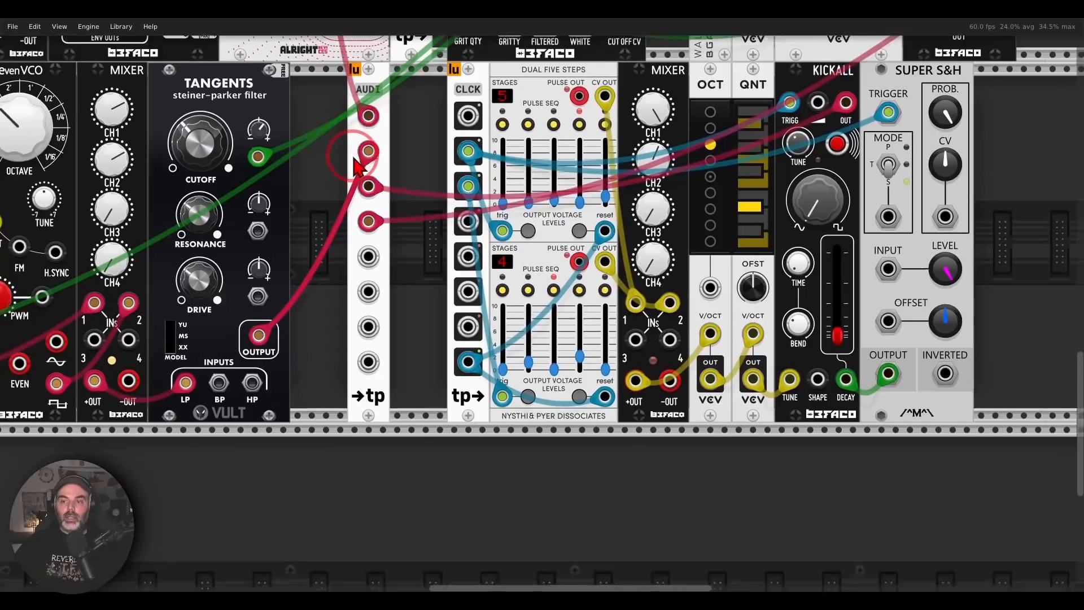
pyautogui.hscroll(3, 328, 192)
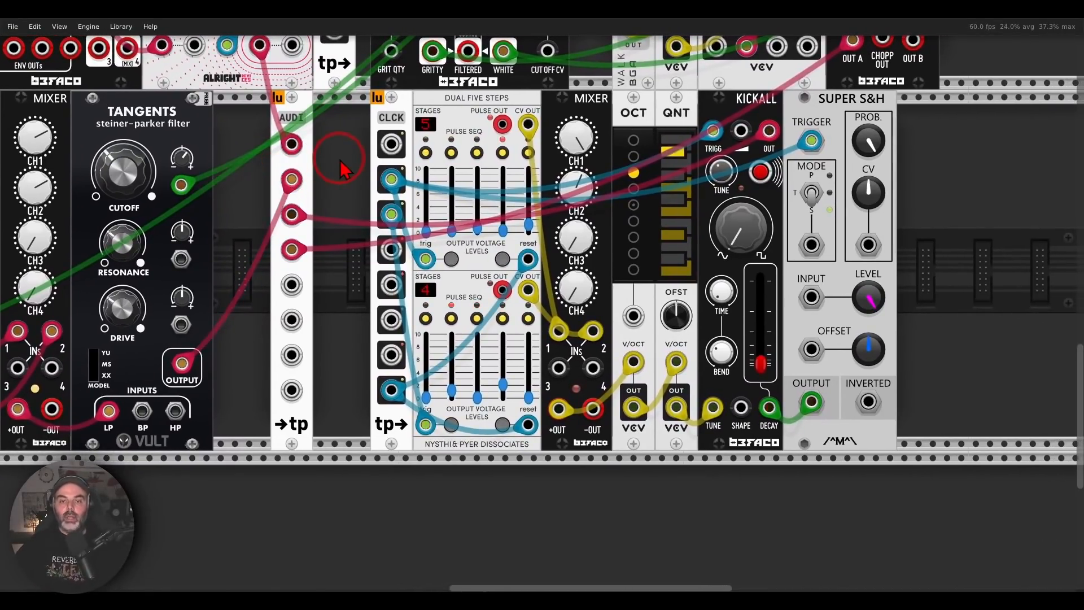
pyautogui.moveTo(702, 113)
pyautogui.mouseDown()
pyautogui.moveTo(542, 110)
pyautogui.moveTo(557, 138)
pyautogui.mouseUp()
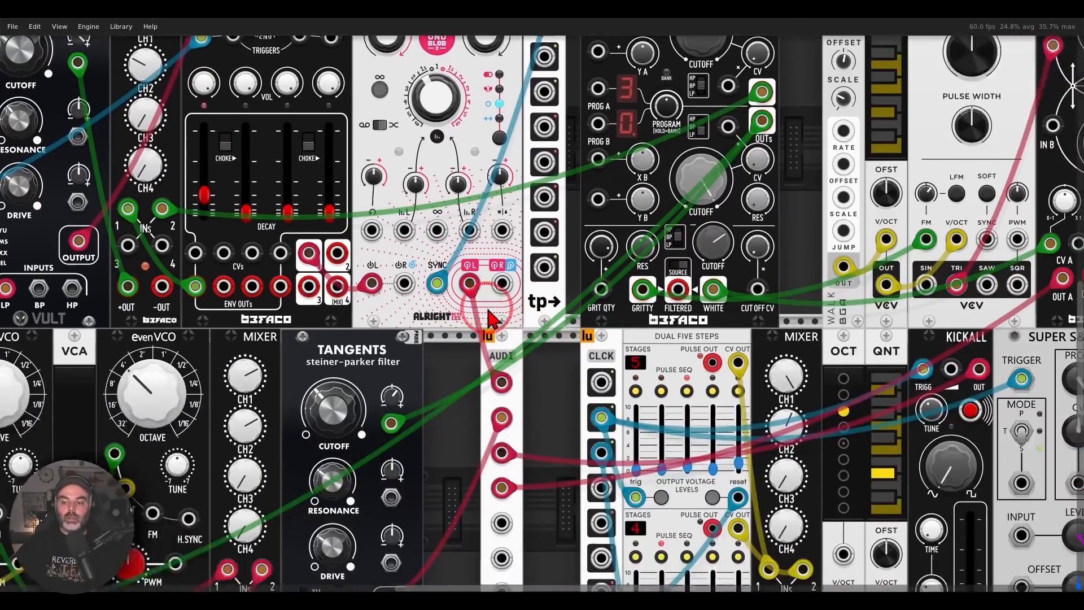
pyautogui.moveTo(496, 313); pyautogui.dragTo(210, 96)
pyautogui.click(607, 341)
pyautogui.moveTo(607, 342); pyautogui.dragTo(541, 305)
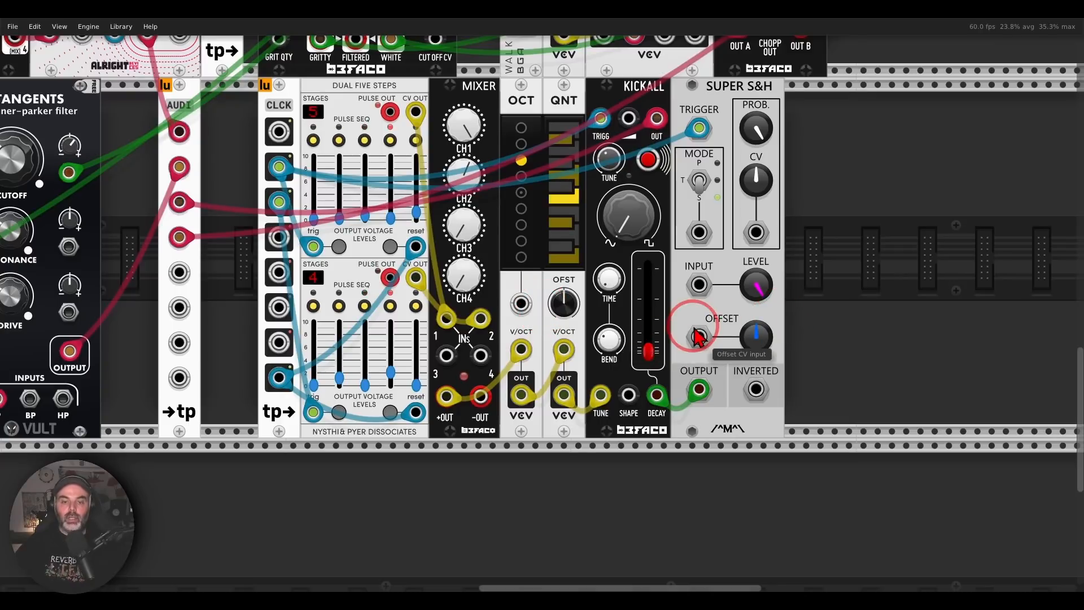
# - Patch Noise Plethora's FILTERED output into Kickall's SHAPE input
pyautogui.scroll(1, 606, 251)
pyautogui.scroll(3, 606, 251)
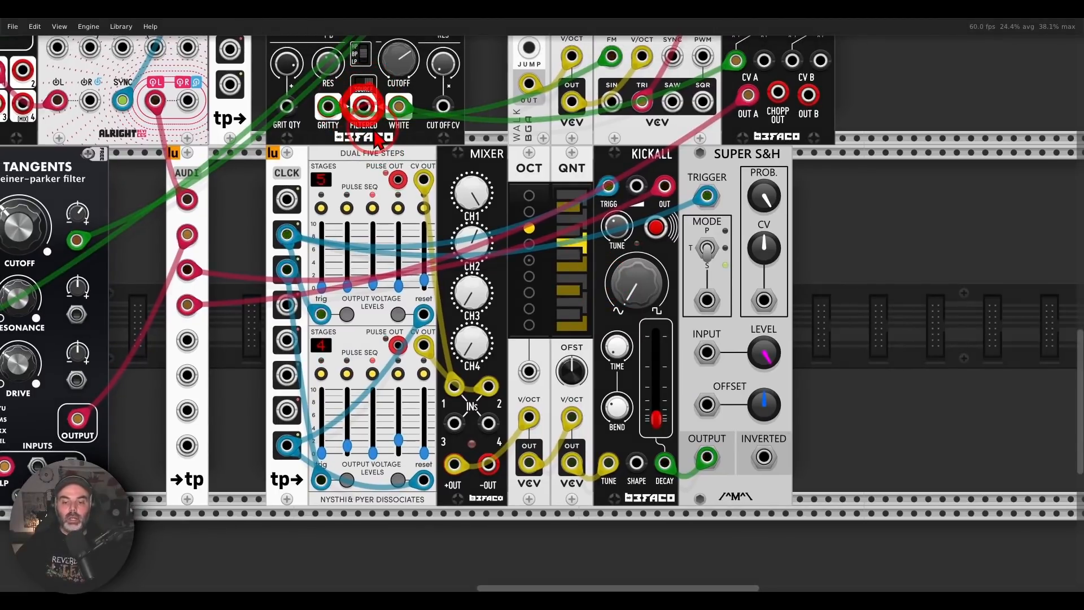
pyautogui.moveTo(670, 263)
pyautogui.mouseDown()
pyautogui.moveTo(599, 262)
pyautogui.moveTo(672, 328)
pyautogui.moveTo(668, 260)
pyautogui.mouseUp()
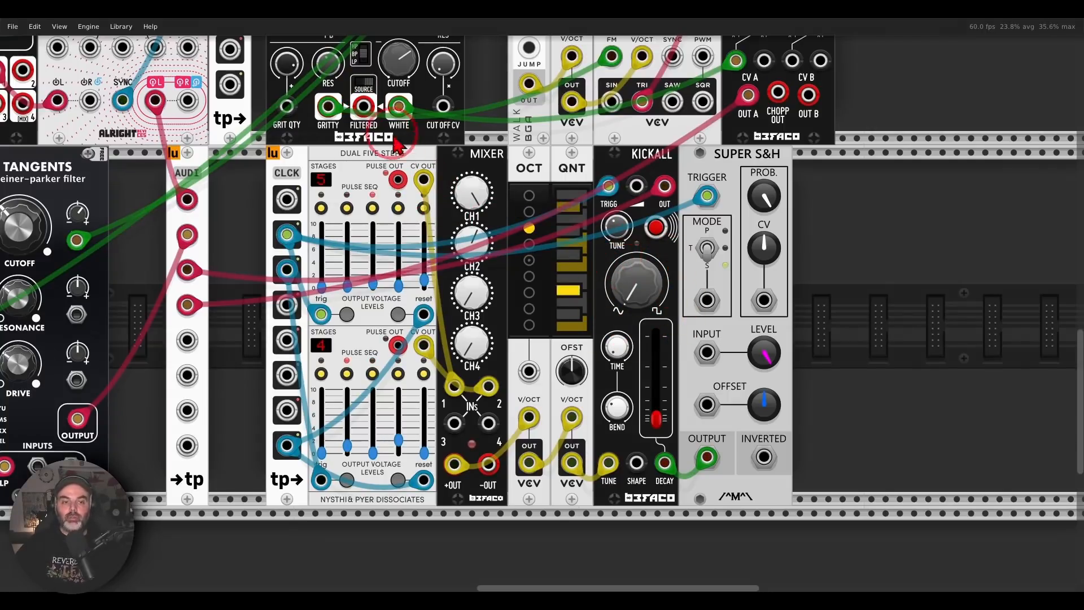
pyautogui.rightClick(362, 106)
pyautogui.moveTo(374, 163); pyautogui.dragTo(639, 462)
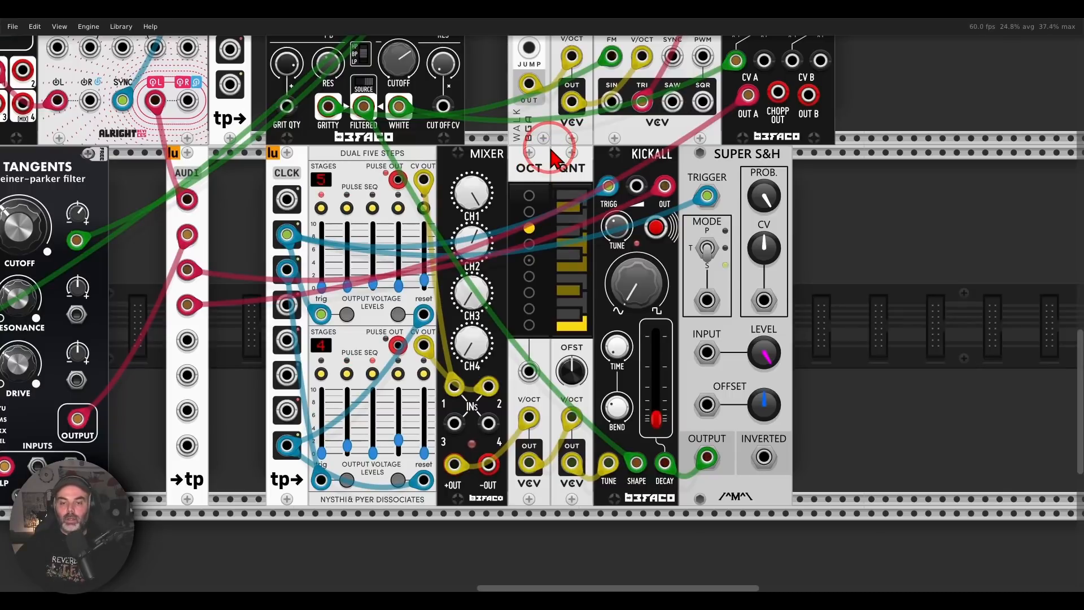
pyautogui.scroll(6, 370, 237)
pyautogui.hscroll(-5, 370, 237)
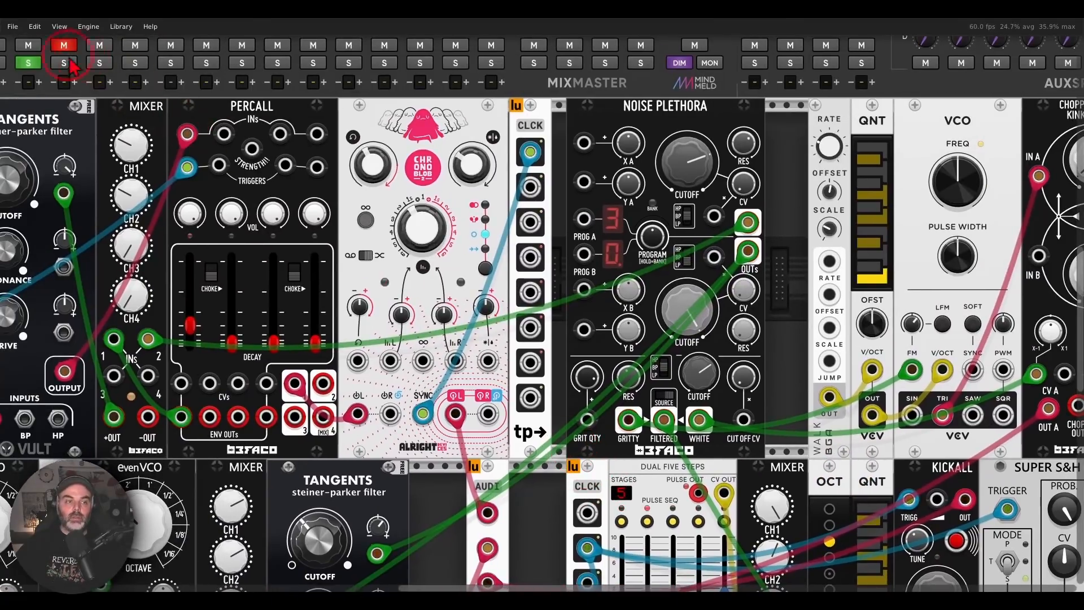
pyautogui.scroll(-6, 537, 150)
pyautogui.hscroll(5, 537, 150)
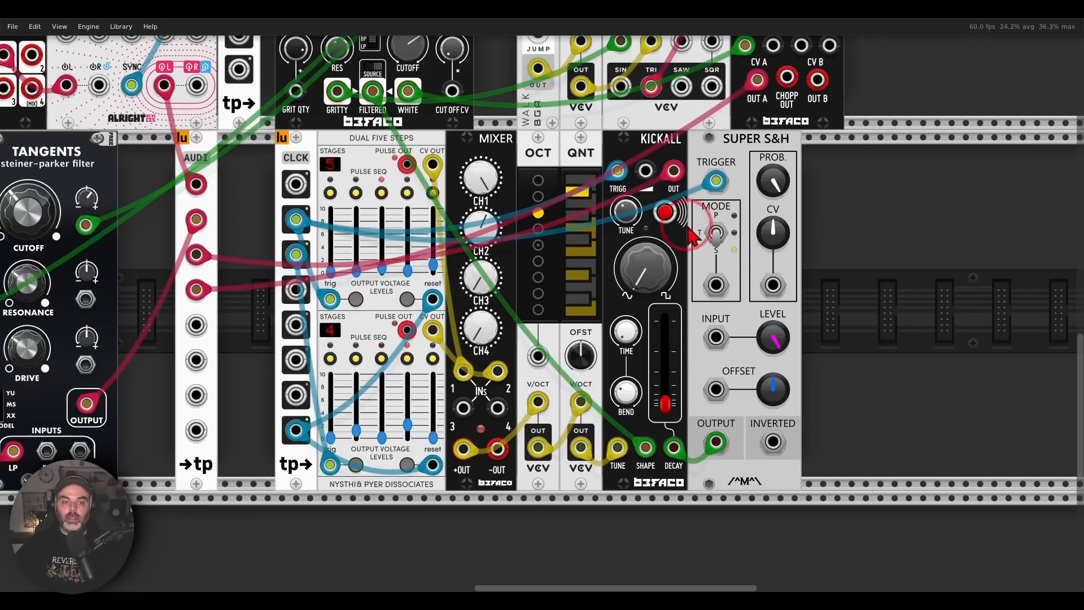
# - Solo and unmute the fourth MixMaster channel
pyautogui.scroll(14, 282, 144)
pyautogui.hscroll(-20, 283, 144)
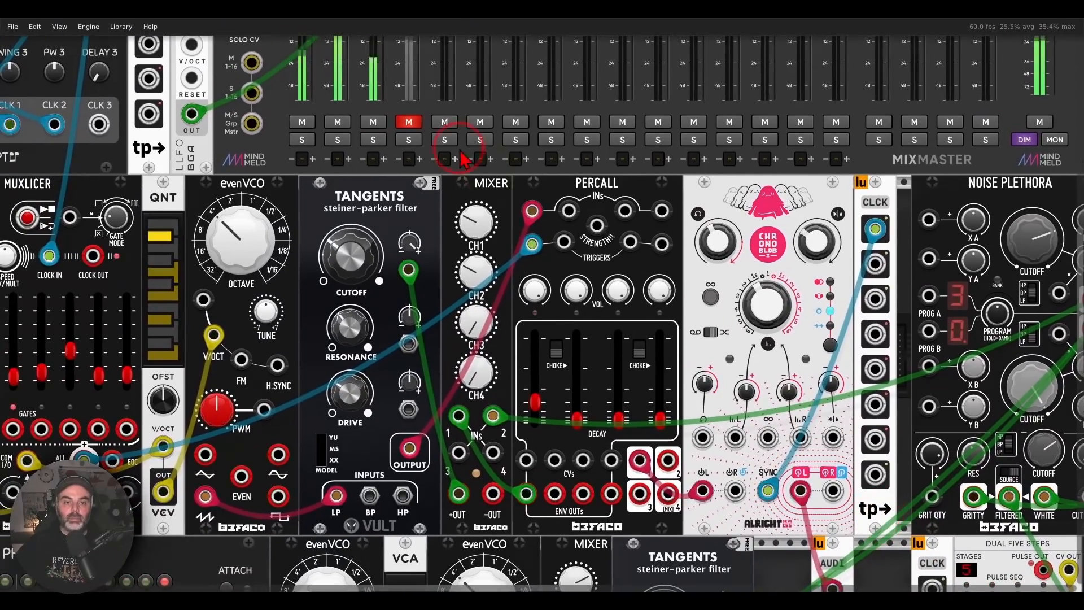
pyautogui.click(409, 140)
pyautogui.click(409, 122)
# - Point out the VCO and the route from its TRI output to Chopping Kinky
pyautogui.moveTo(903, 382); pyautogui.dragTo(130, 273)
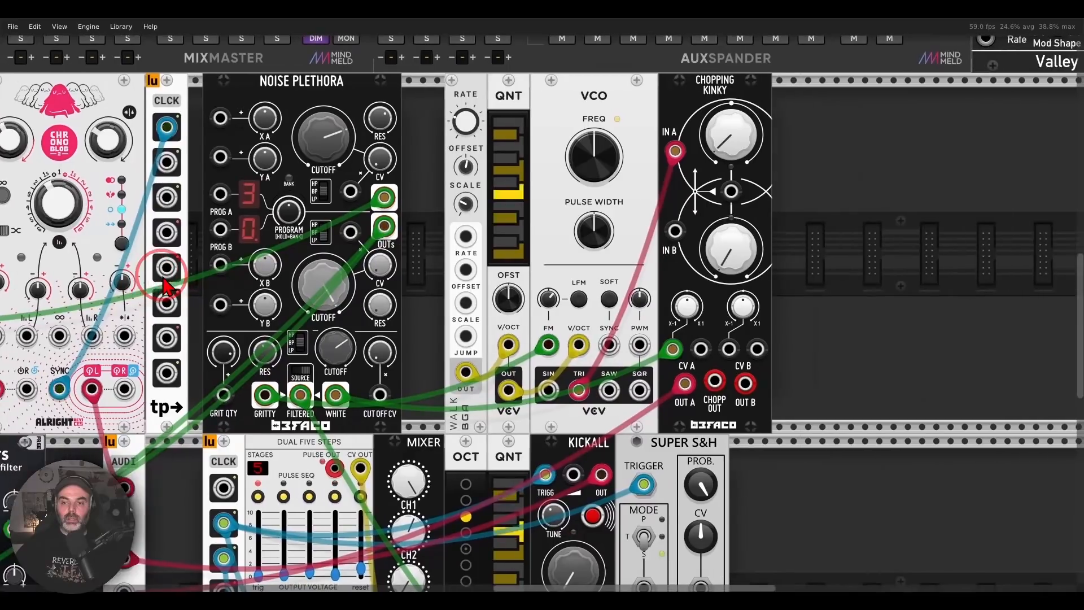
pyautogui.moveTo(525, 264)
pyautogui.mouseDown()
pyautogui.moveTo(478, 266)
pyautogui.moveTo(507, 269)
pyautogui.mouseUp()
pyautogui.doubleClick(497, 298)
pyautogui.moveTo(541, 384)
pyautogui.mouseDown()
pyautogui.moveTo(523, 427)
pyautogui.moveTo(535, 384)
pyautogui.moveTo(592, 292)
pyautogui.moveTo(631, 311)
pyautogui.mouseUp()
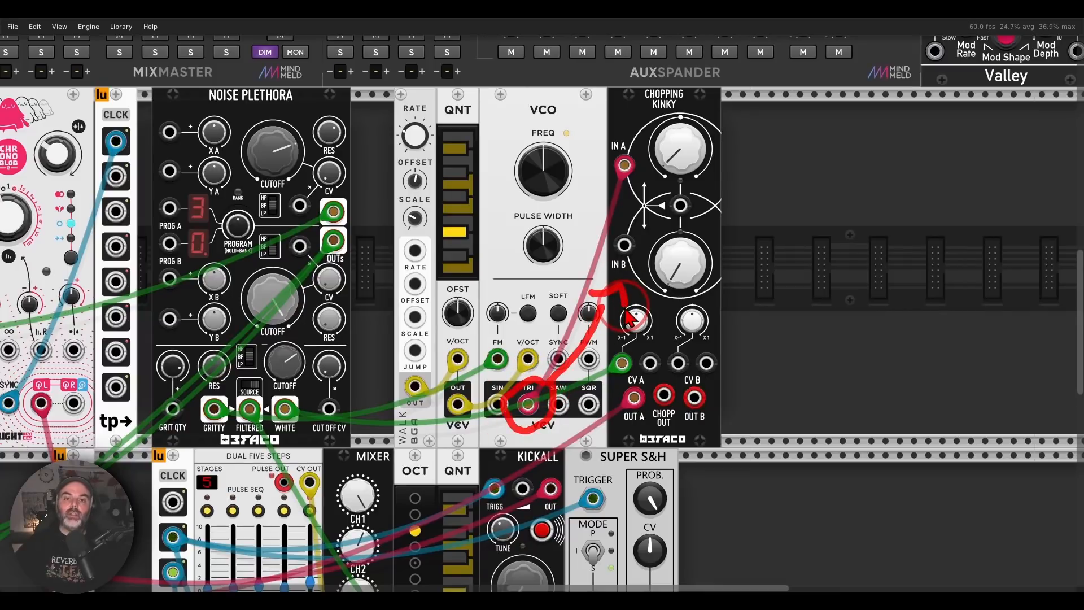
pyautogui.press('Escape')
pyautogui.moveTo(667, 159)
pyautogui.moveTo(666, 158); pyautogui.dragTo(666, 126)
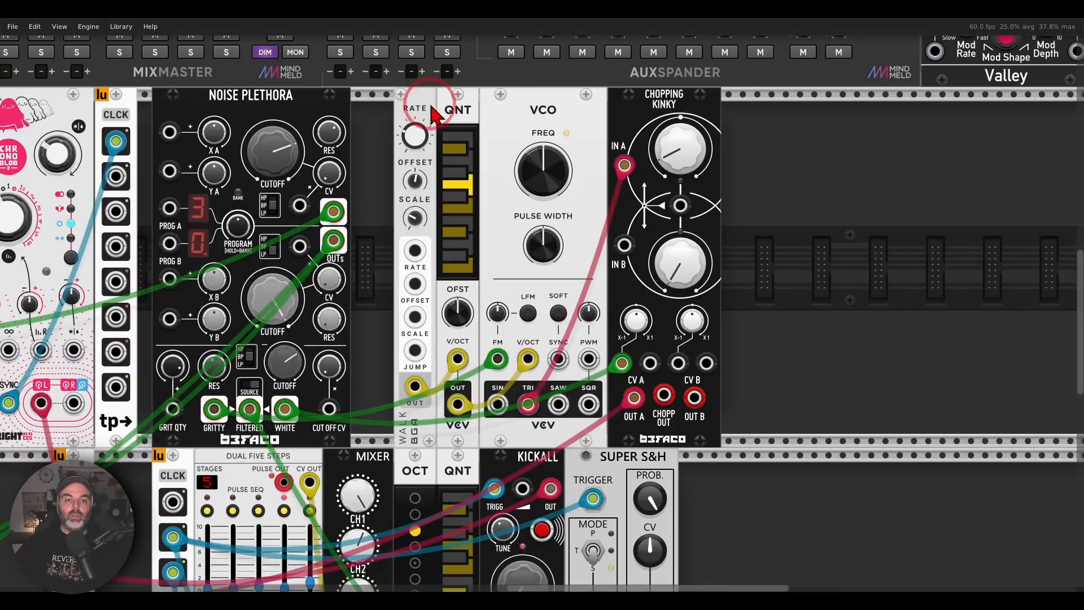
# - Point out the Walk module beside QNT and the VCO's FM input with its modulation knob
pyautogui.moveTo(432, 95)
pyautogui.mouseDown()
pyautogui.moveTo(395, 99)
pyautogui.moveTo(384, 148)
pyautogui.moveTo(446, 158)
pyautogui.moveTo(430, 100)
pyautogui.mouseUp()
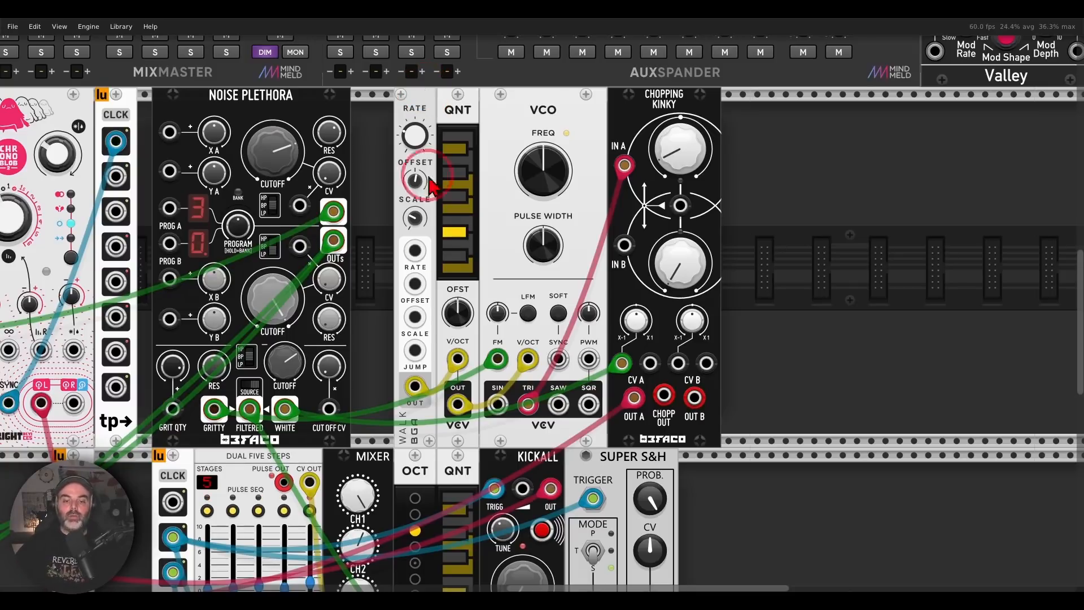
pyautogui.moveTo(507, 341)
pyautogui.mouseDown()
pyautogui.moveTo(483, 361)
pyautogui.moveTo(514, 390)
pyautogui.moveTo(515, 356)
pyautogui.mouseUp()
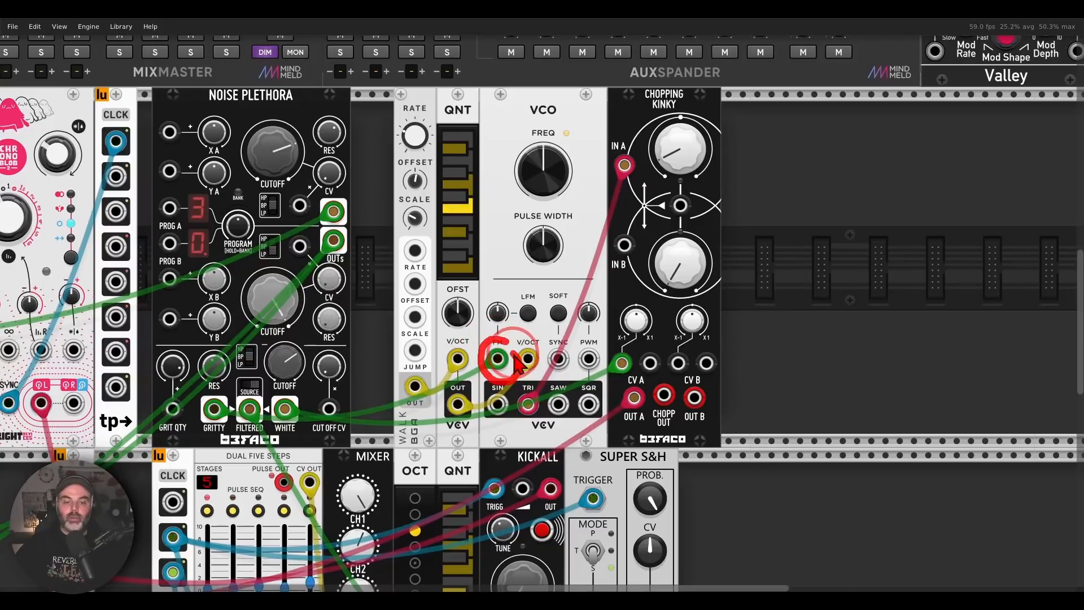
pyautogui.moveTo(504, 297)
pyautogui.mouseDown()
pyautogui.moveTo(518, 311)
pyautogui.moveTo(511, 317)
pyautogui.mouseUp()
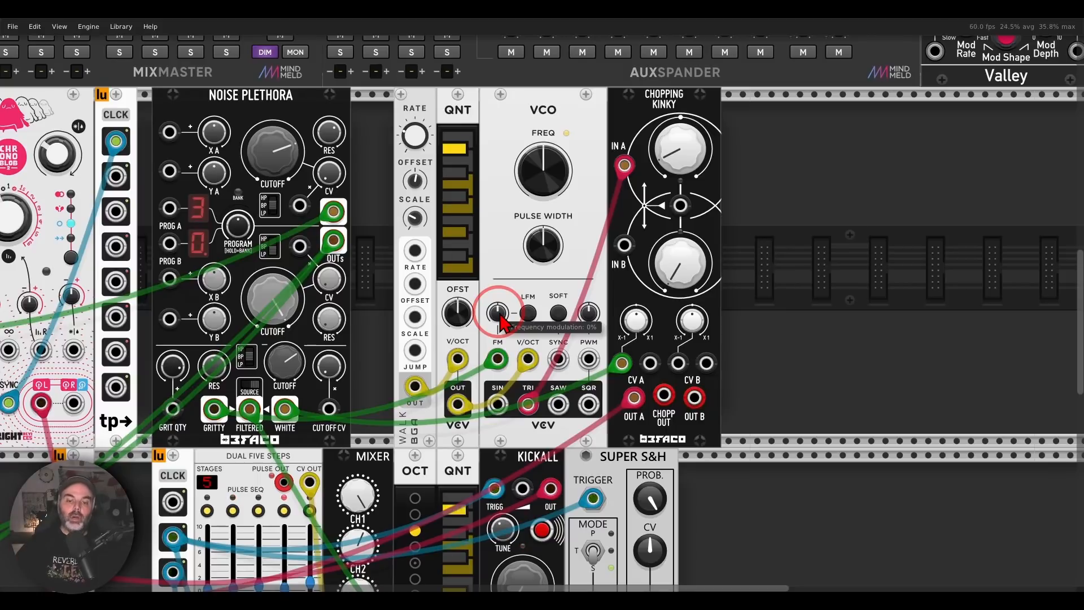
# - Set the VCO's frequency modulation to about 25% and point out Noise Plethora's GRIT QTY and Chopping Kinky's CV A control
pyautogui.moveTo(498, 312); pyautogui.dragTo(542, 304)
pyautogui.doubleClick(500, 314)
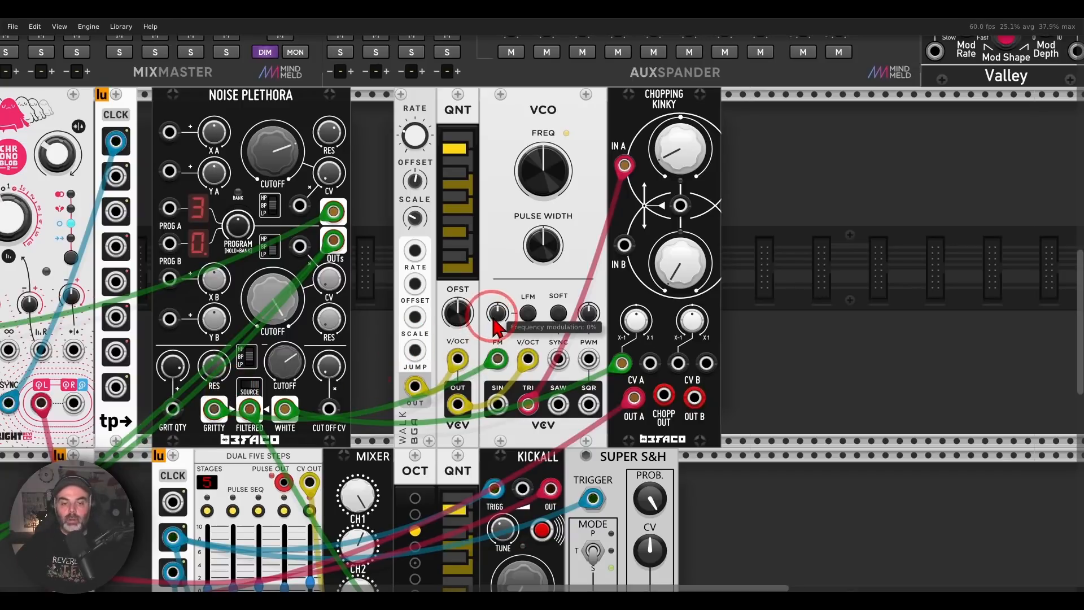
pyautogui.moveTo(497, 311); pyautogui.dragTo(540, 302)
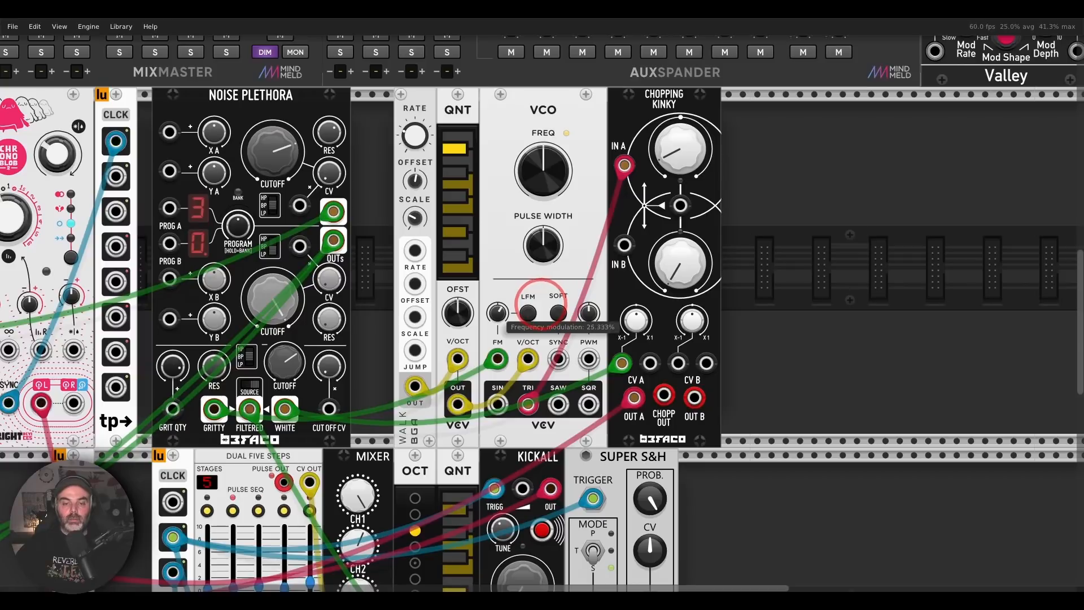
pyautogui.moveTo(541, 302); pyautogui.dragTo(544, 298)
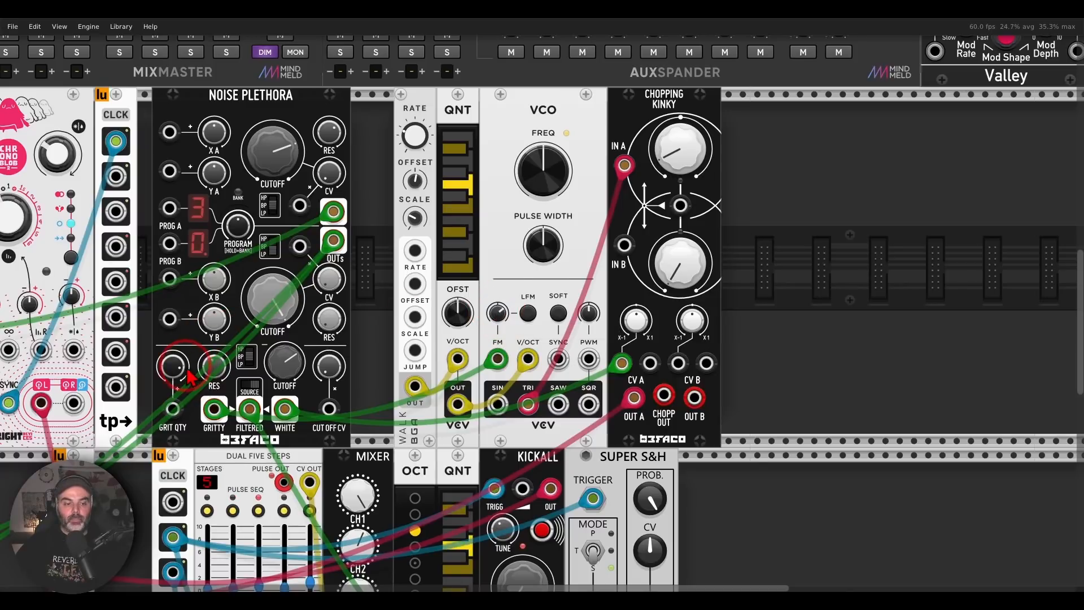
pyautogui.moveTo(176, 371); pyautogui.dragTo(541, 304)
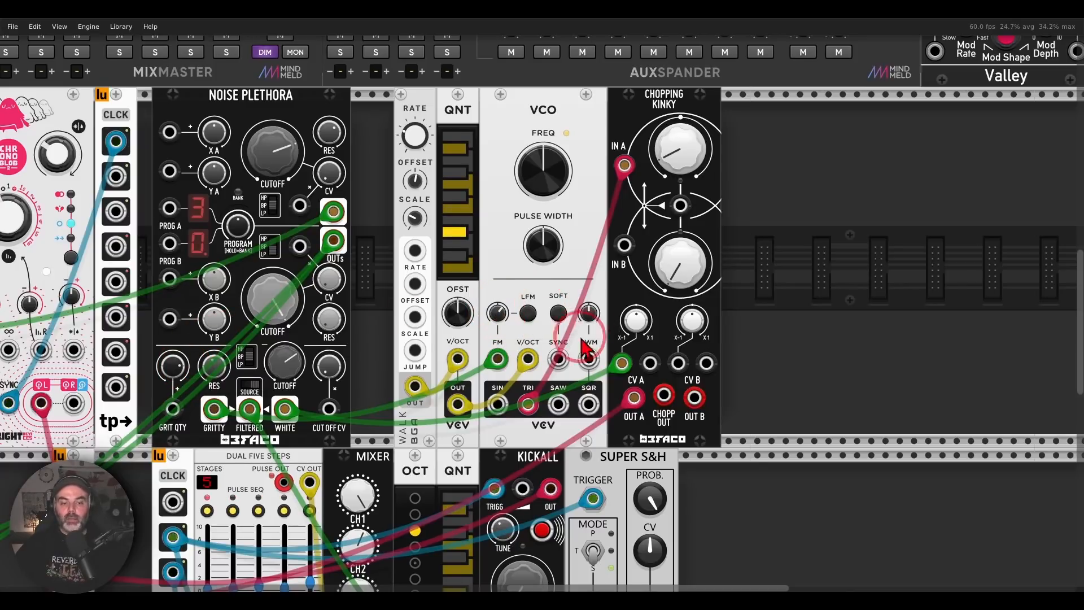
pyautogui.moveTo(638, 350)
pyautogui.mouseDown()
pyautogui.moveTo(617, 348)
pyautogui.moveTo(628, 388)
pyautogui.moveTo(638, 359)
pyautogui.moveTo(537, 297)
pyautogui.moveTo(543, 308)
pyautogui.moveTo(638, 323)
pyautogui.mouseUp()
# - Unsolo the fourth MixMaster channel and bring the complete multi-voice patch into view
pyautogui.moveTo(395, 250); pyautogui.dragTo(1051, 401)
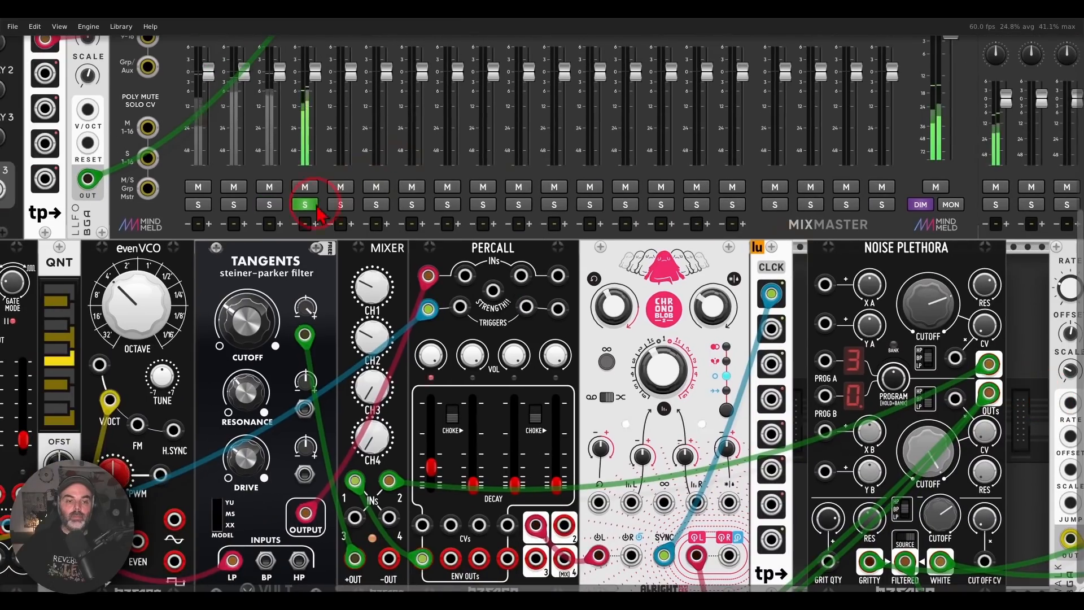
pyautogui.click(307, 205)
pyautogui.scroll(-3, 523, 243)
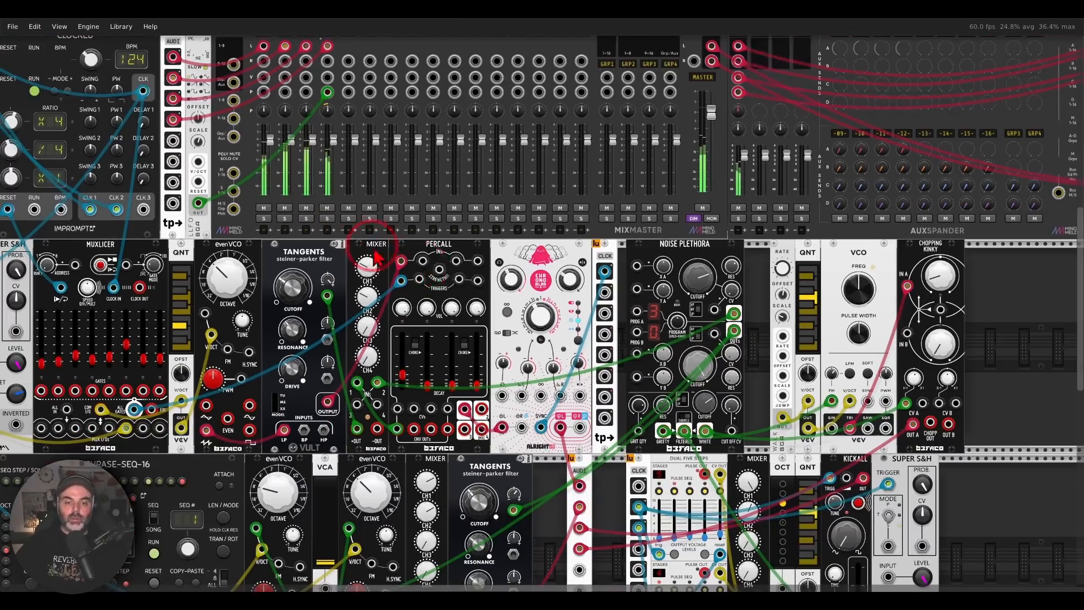
pyautogui.scroll(-2, 519, 243)
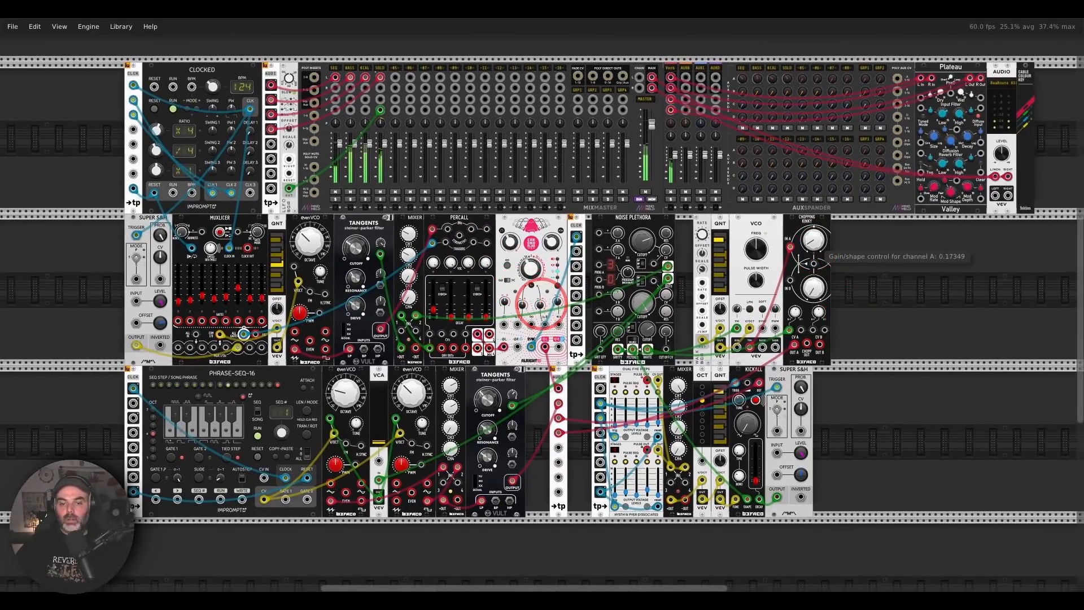
pyautogui.moveTo(876, 243); pyautogui.dragTo(909, 244)
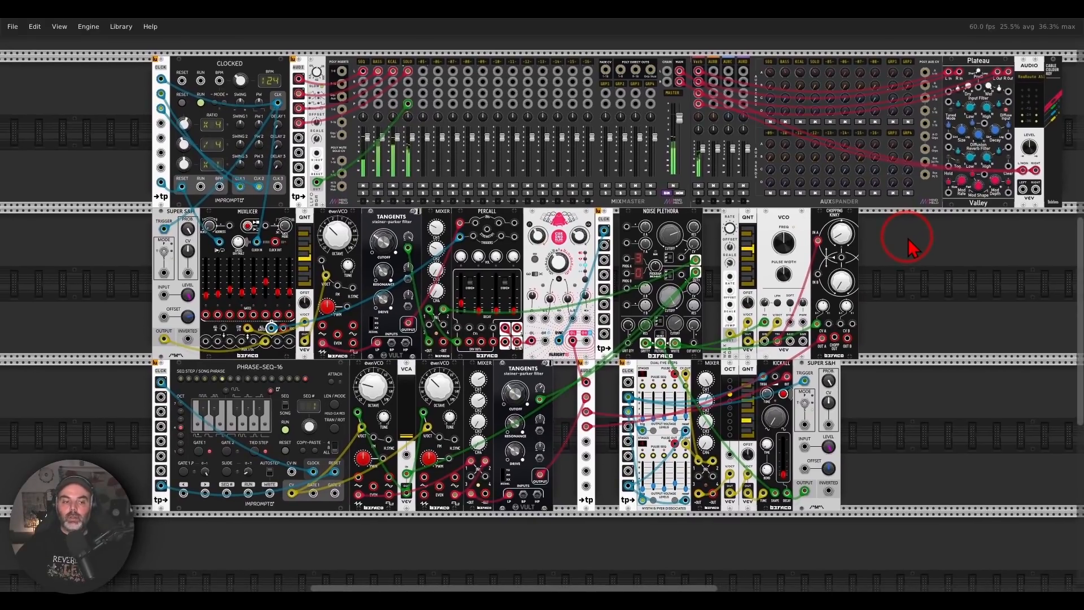